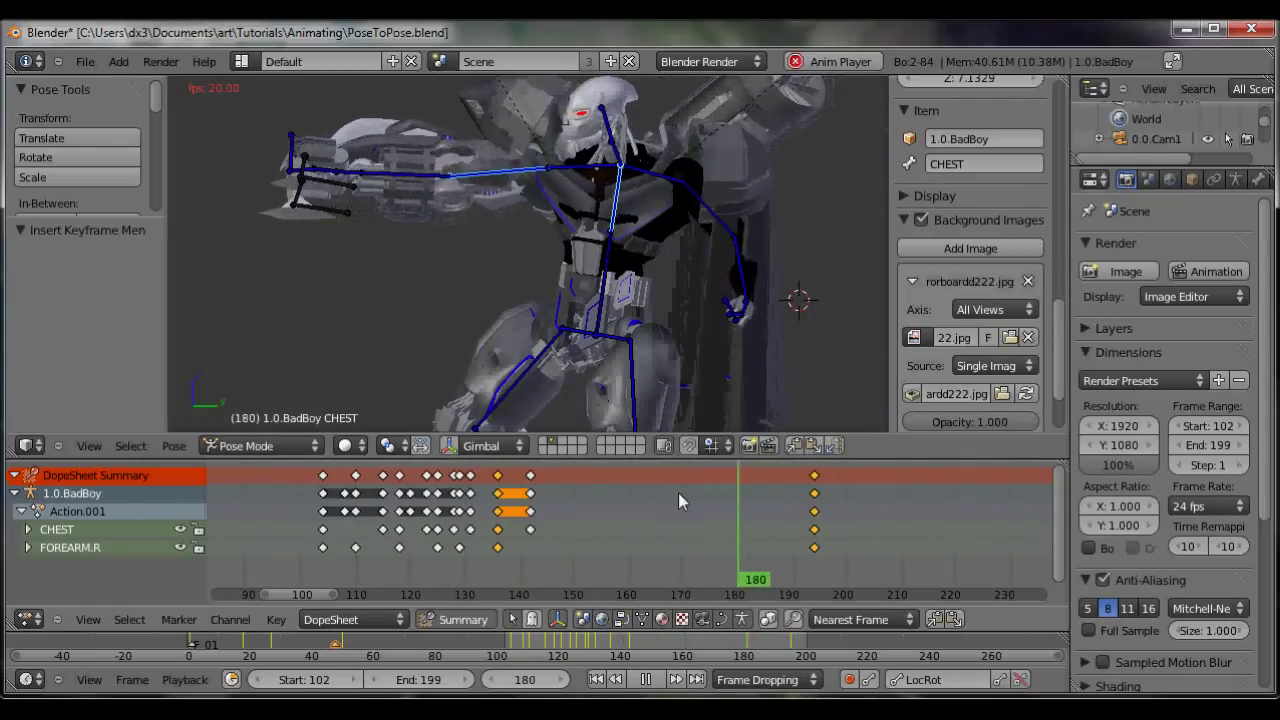
Step: Stop playback in Right Ortho, add marker F_103 at frame 103, and select camera 0.0.Cam1
key("KP_3")
left_click(646, 679)
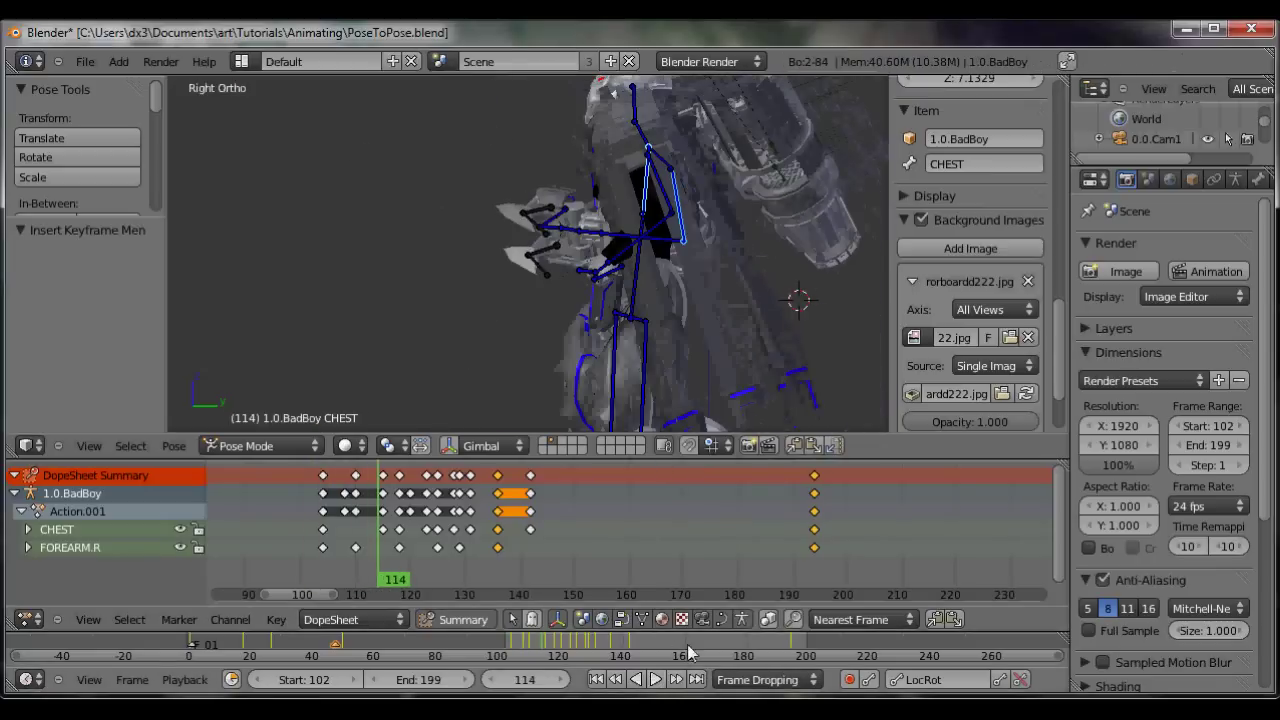
key("Down")
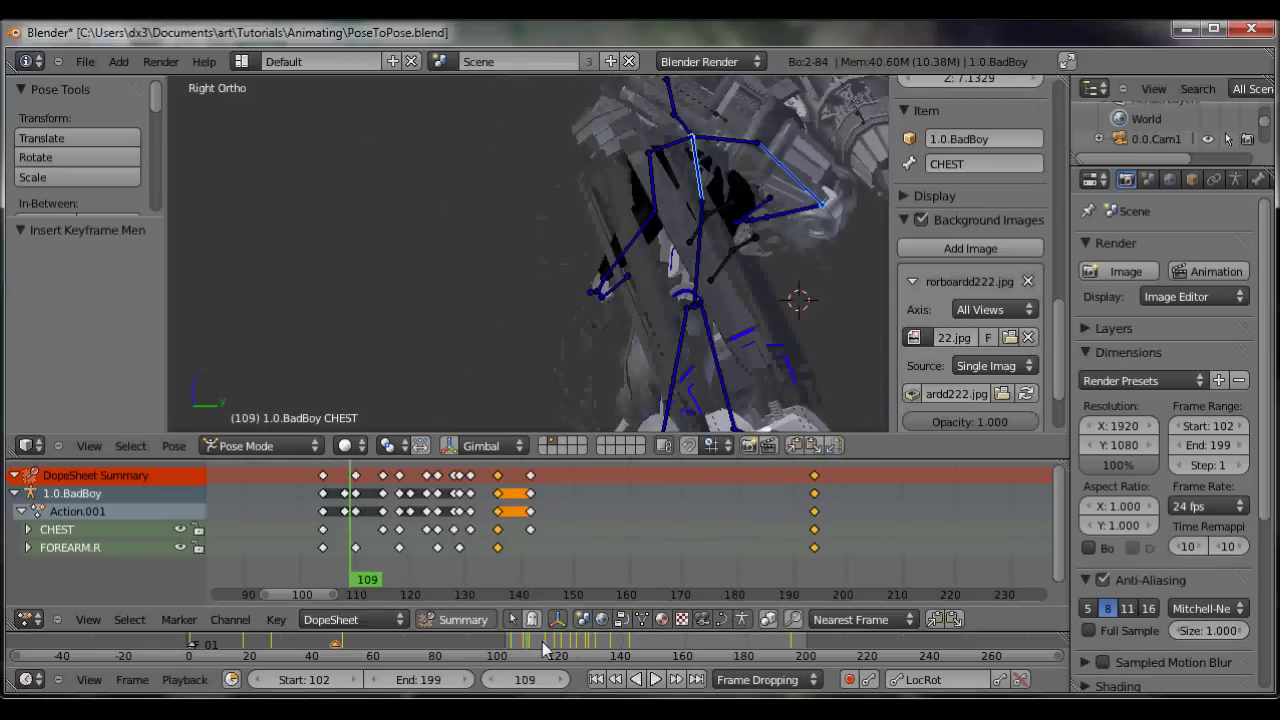
left_click_drag(543, 650, 509, 652)
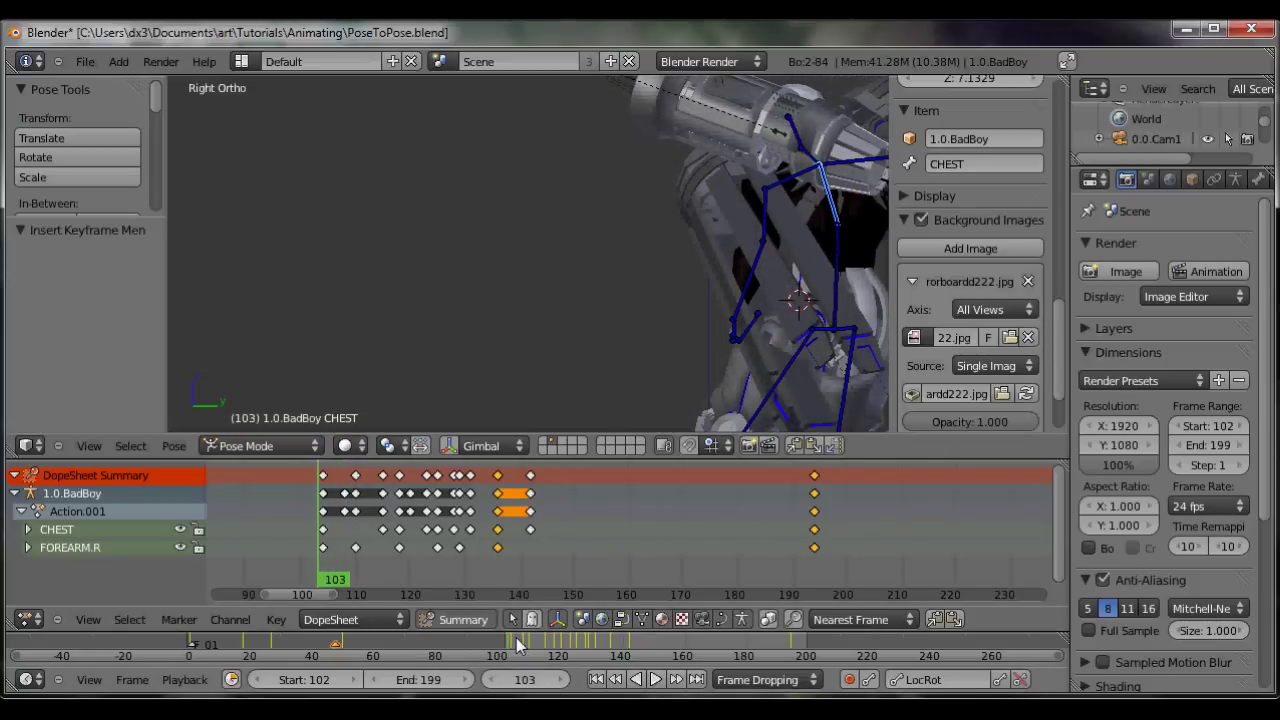
key("m")
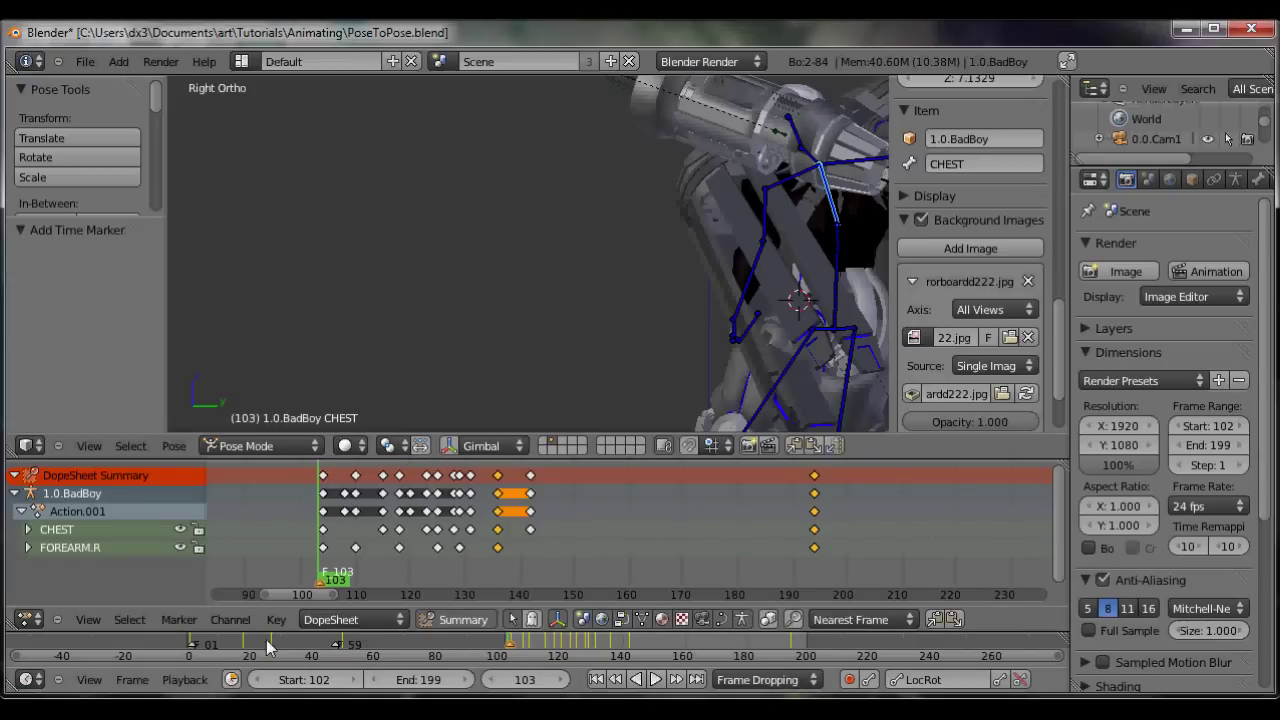
left_click_drag(266, 639, 392, 638)
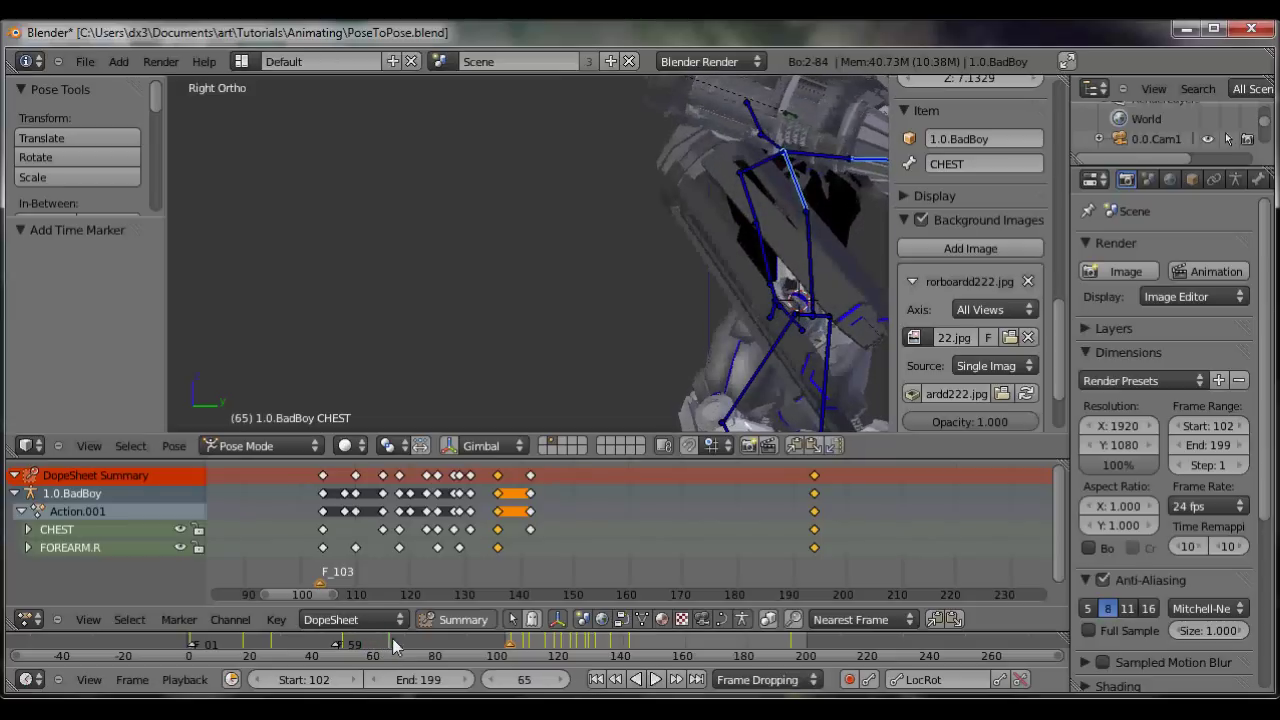
left_click(1162, 139)
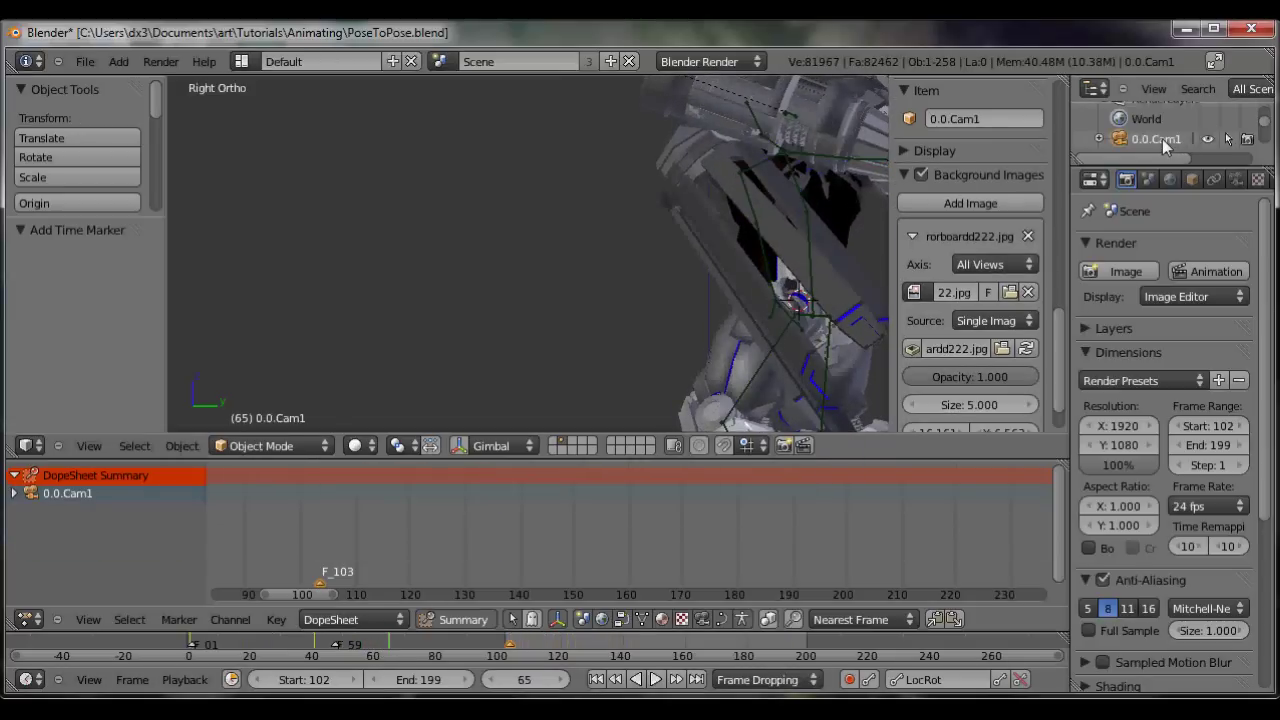
Step: View through the camera from frame 15 and fade the background reference image to 0.000 opacity
left_click(234, 642)
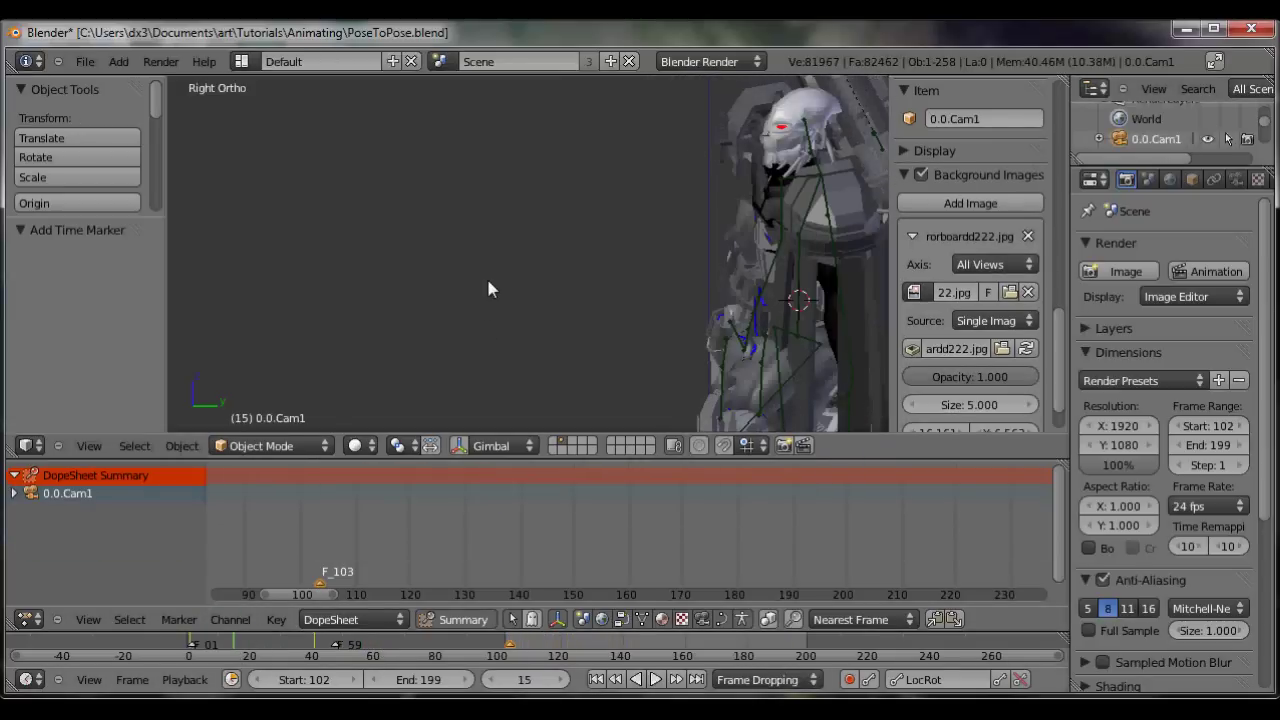
key("KP_0")
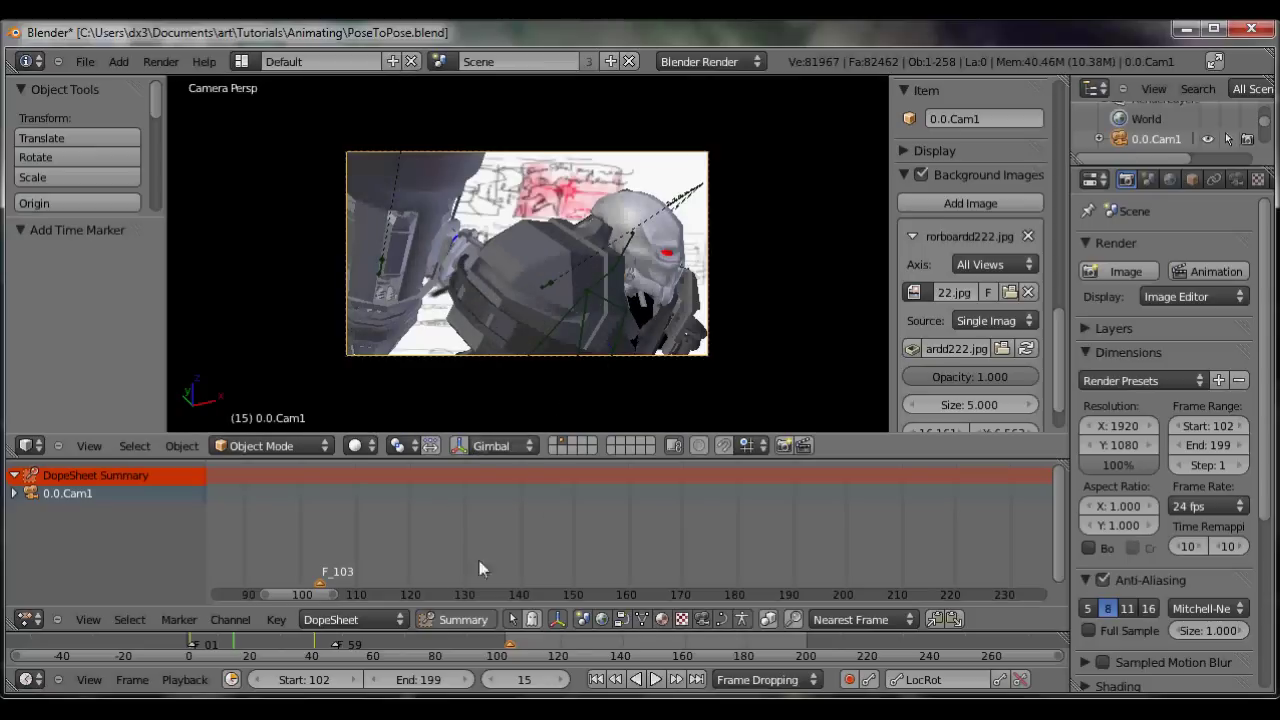
left_click_drag(1031, 376, 729, 372)
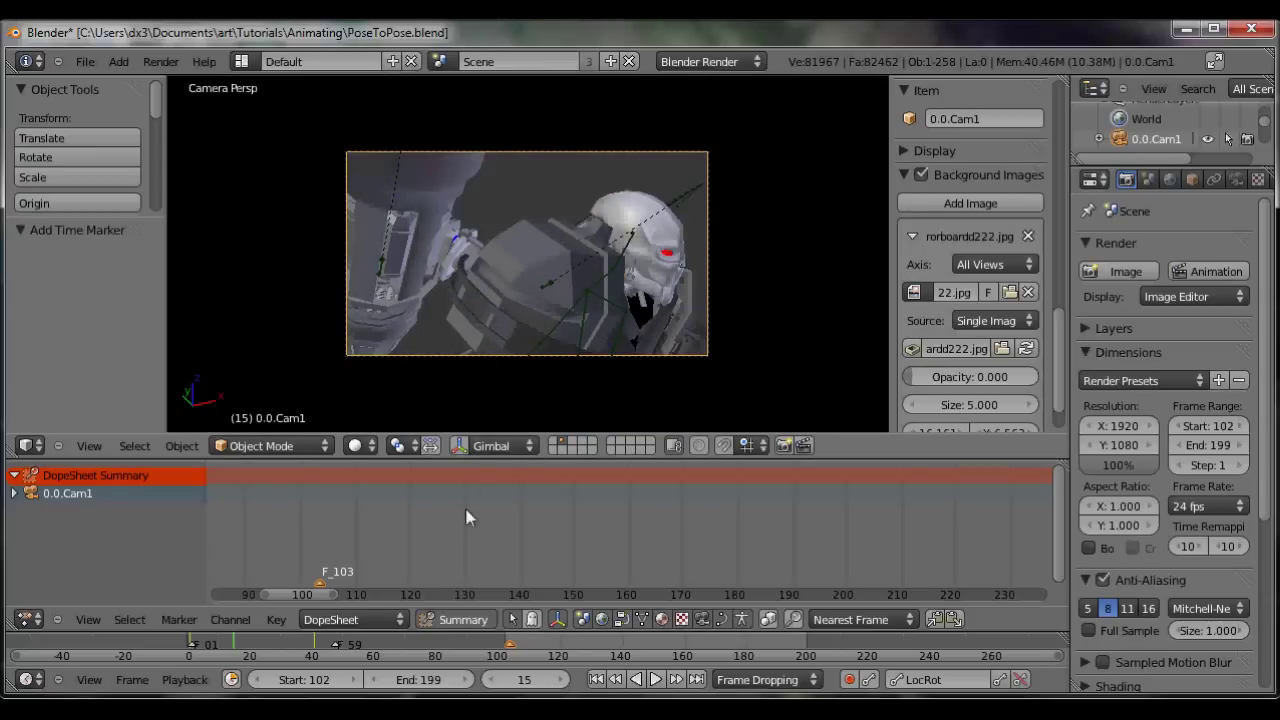
left_click_drag(232, 642, 391, 638)
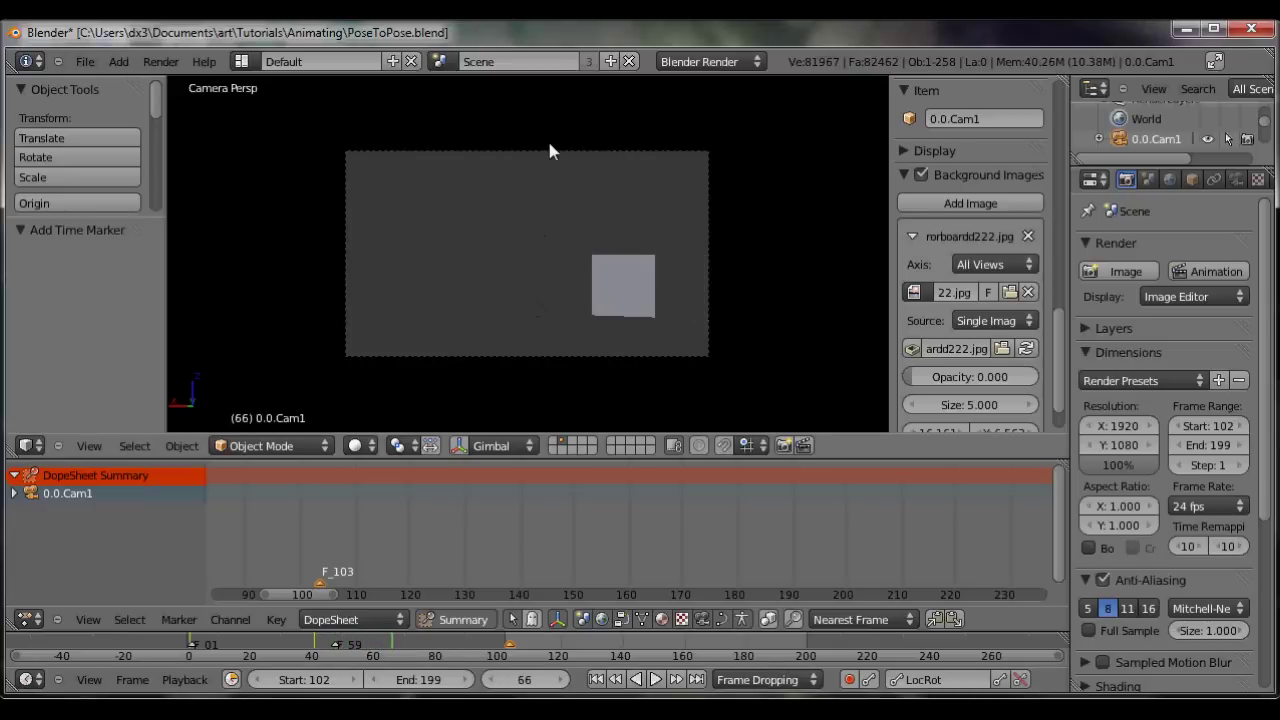
Step: Unhide the red crosshair and 0.0.cam2, select only 0.0.Cam1, and switch to top view
key("alt+h")
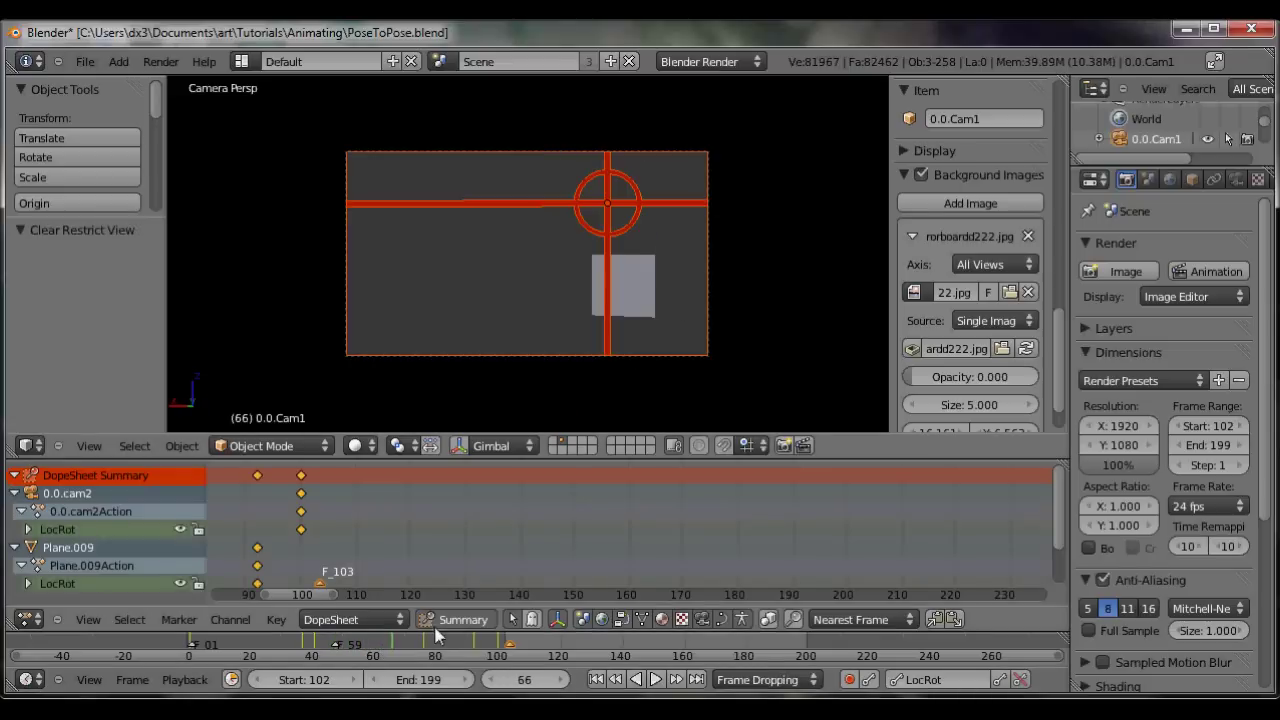
mouse_move(438, 637)
left_mouse_down()
mouse_move(210, 636)
mouse_move(564, 653)
mouse_move(507, 650)
left_mouse_up()
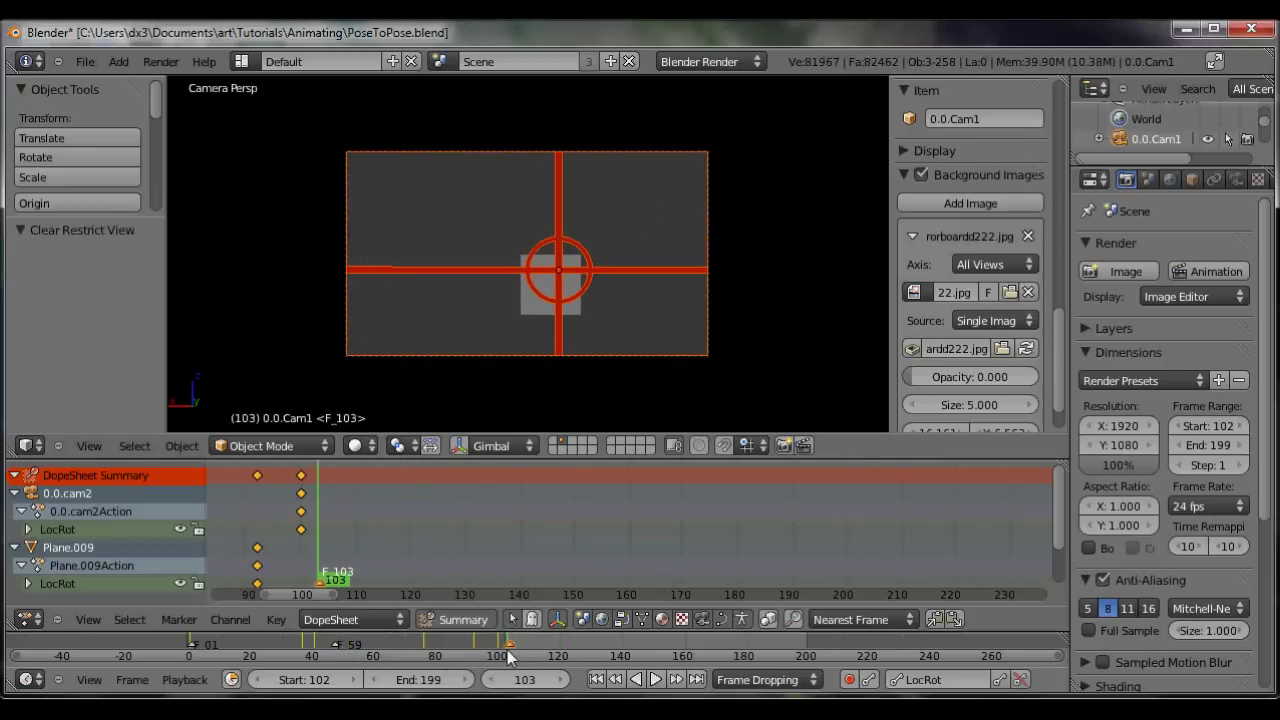
left_click_drag(507, 650, 295, 637)
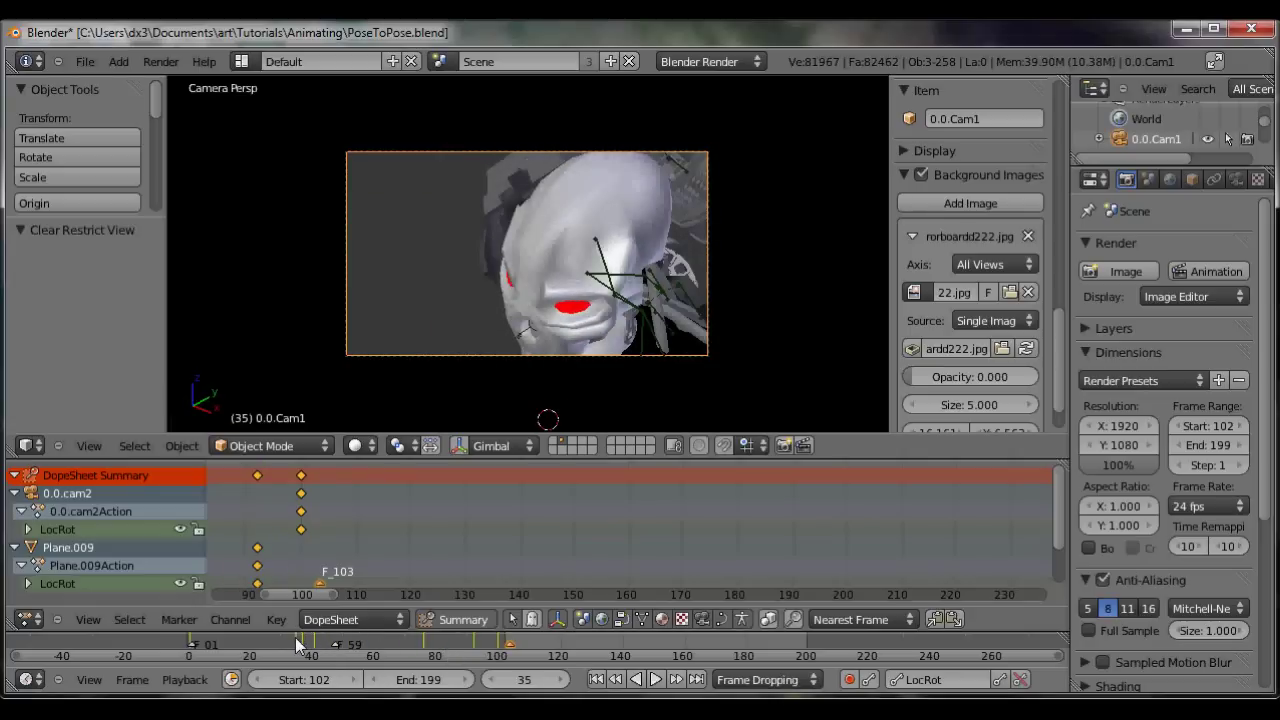
right_click(379, 361)
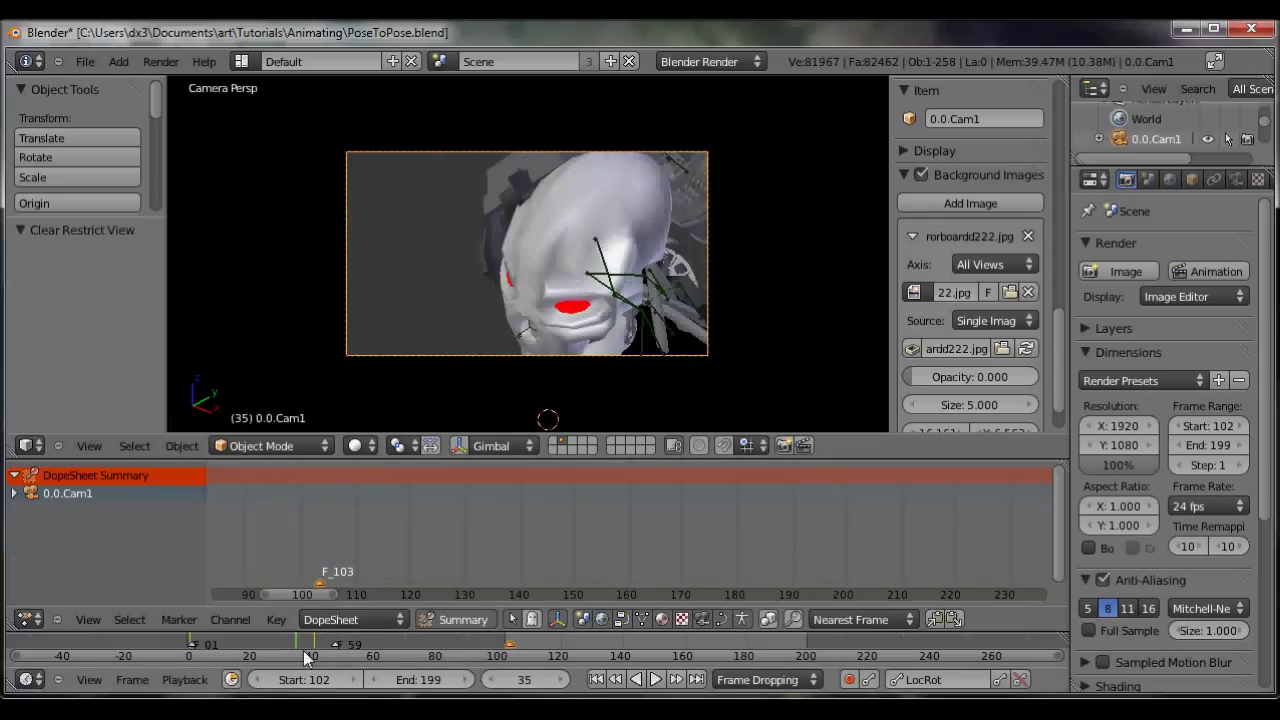
left_click_drag(303, 637, 376, 635)
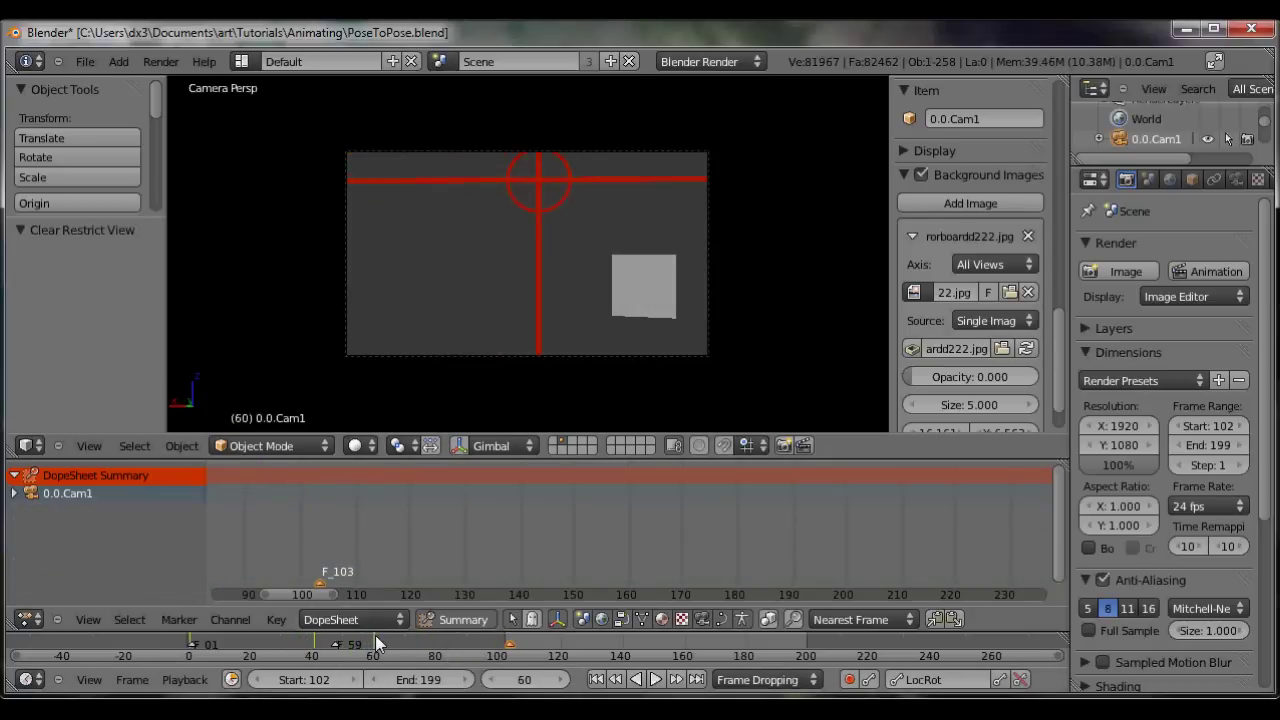
key("KP_7")
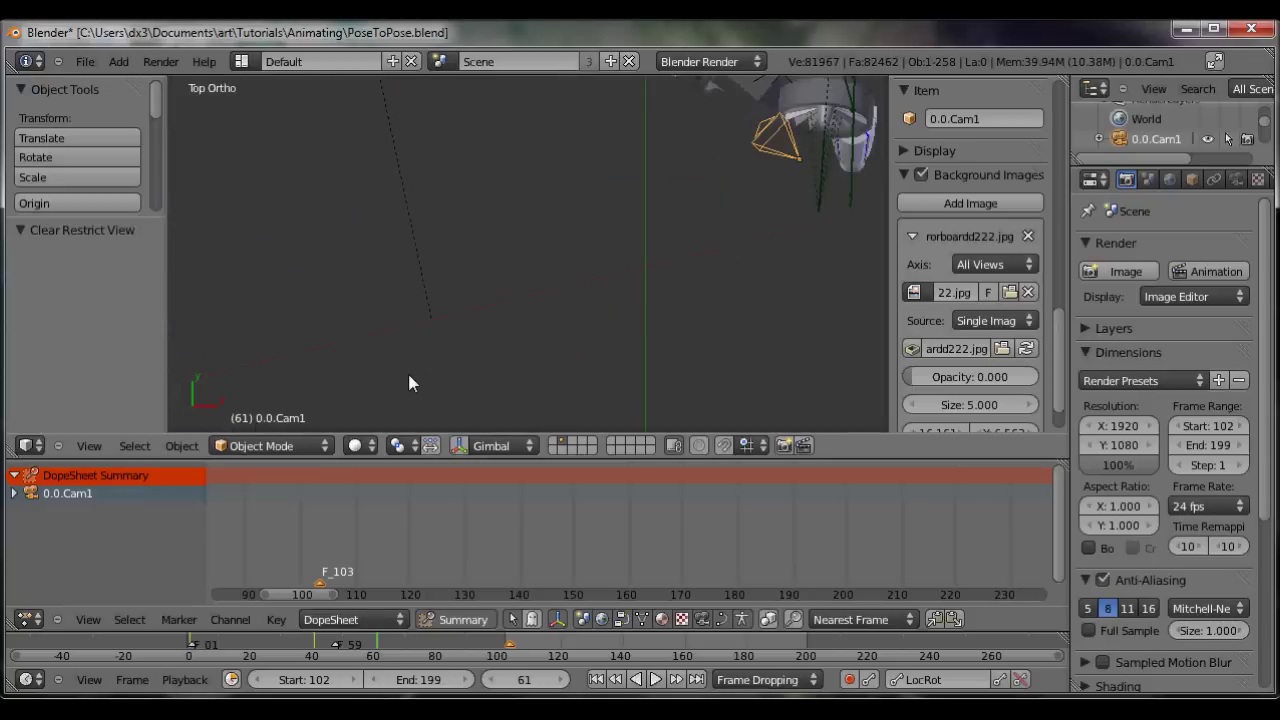
Step: Insert a LocRot keyframe on 0.0.Cam1 near frame 60, then view through it at frame 136
scroll(409, 383, "up", 3)
mouse_move(377, 645)
left_mouse_down()
mouse_move(270, 631)
mouse_move(373, 635)
left_mouse_up()
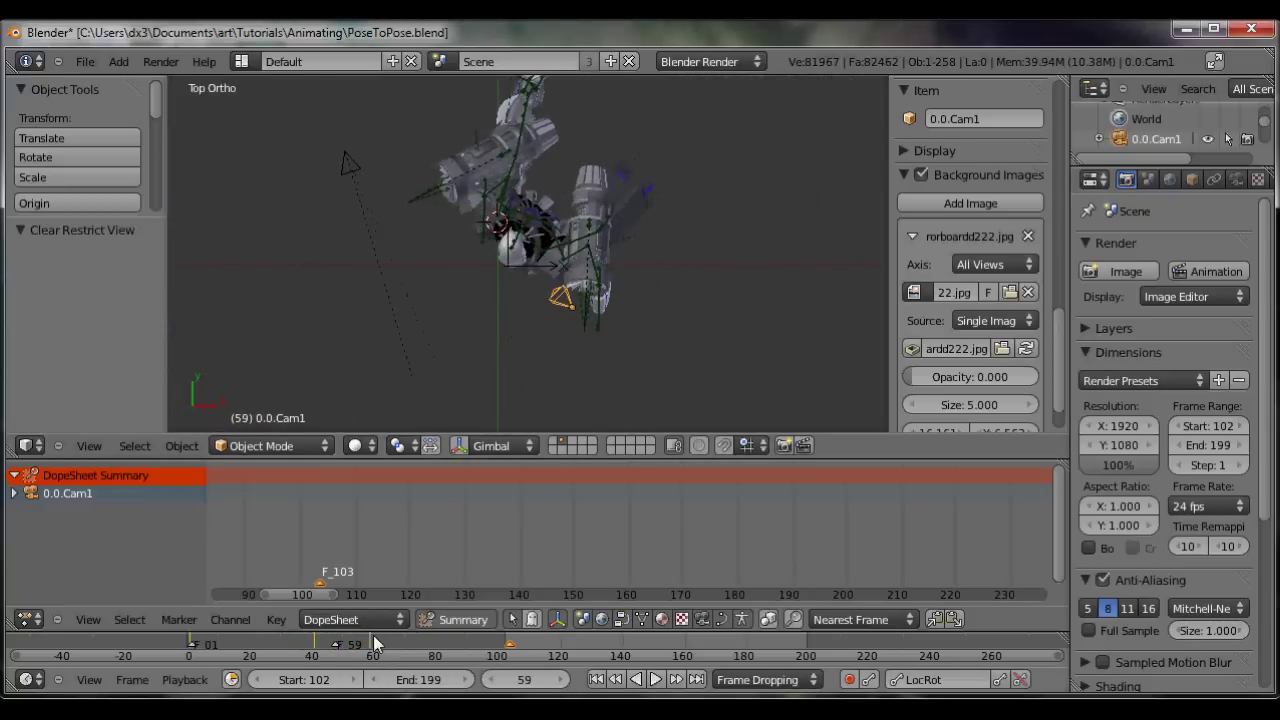
key("i")
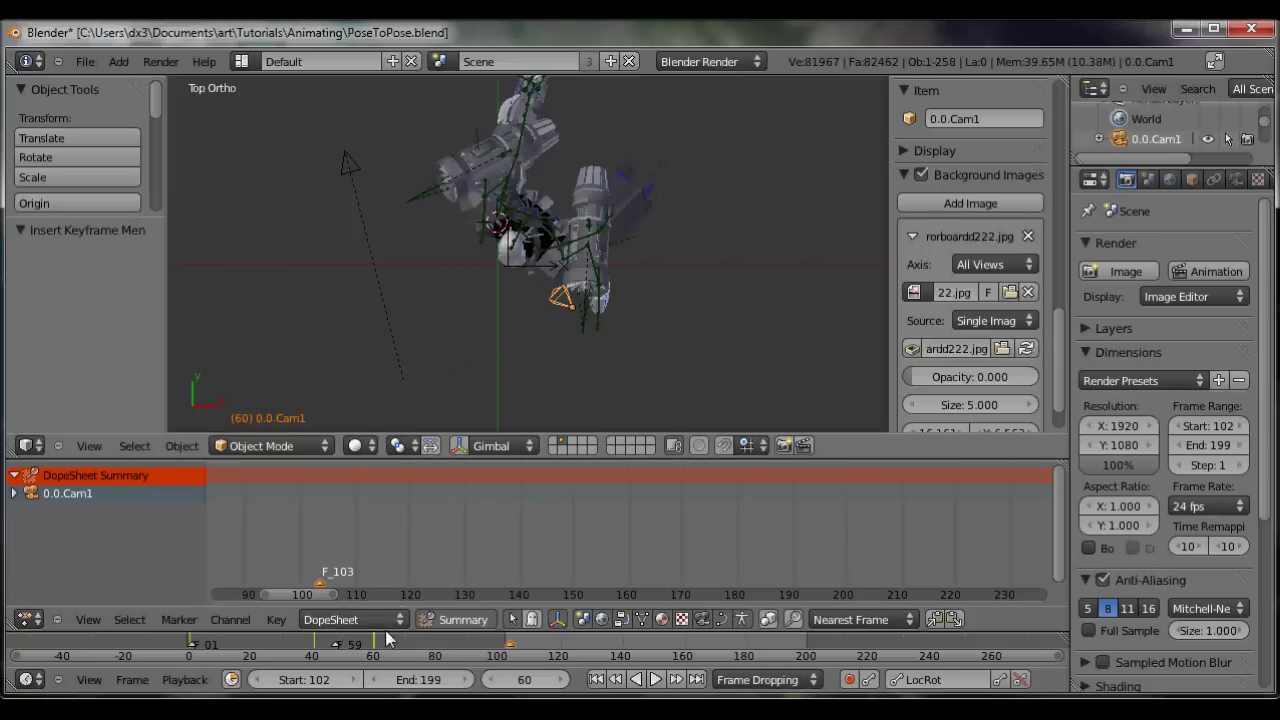
left_click_drag(378, 638, 463, 645)
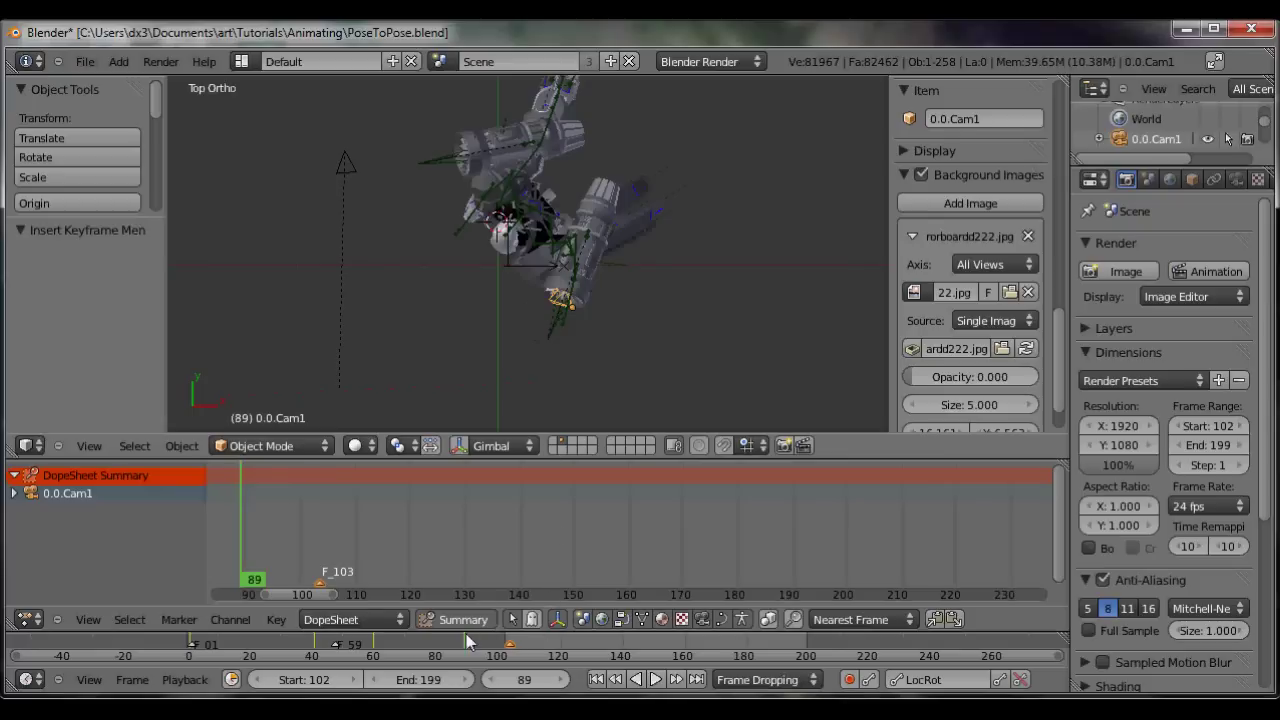
left_click_drag(466, 644, 609, 642)
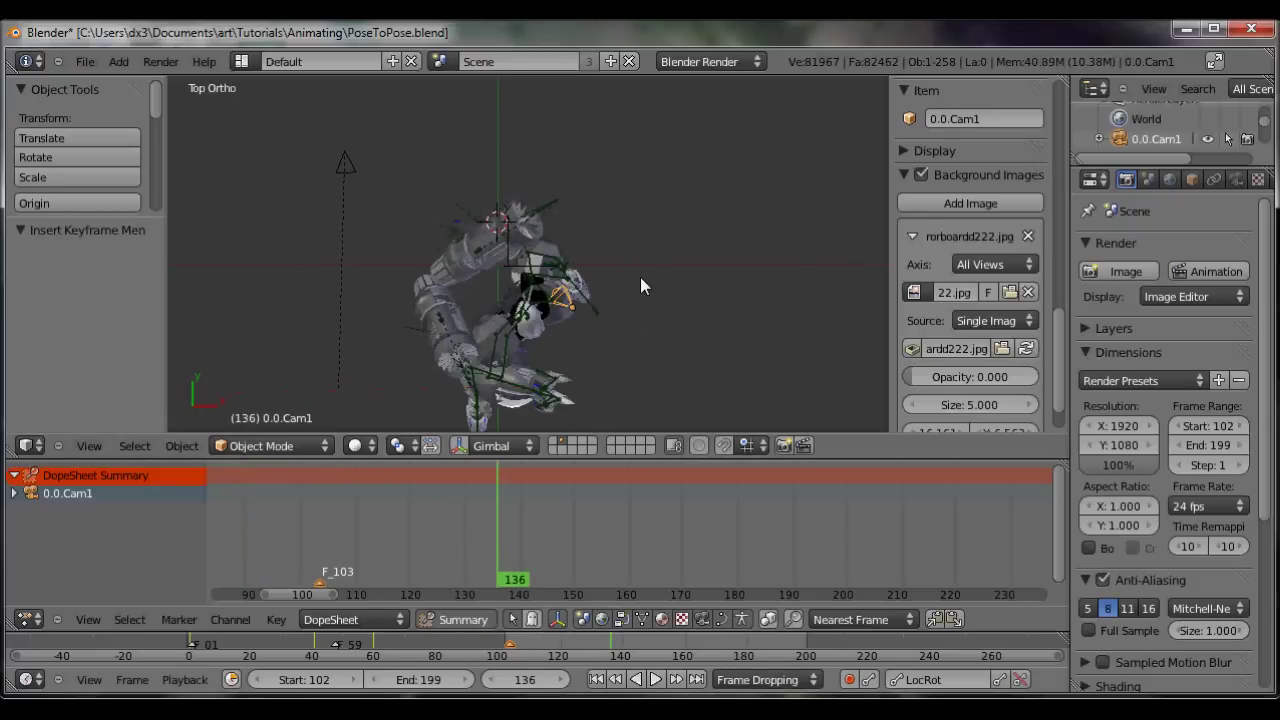
key("KP_0")
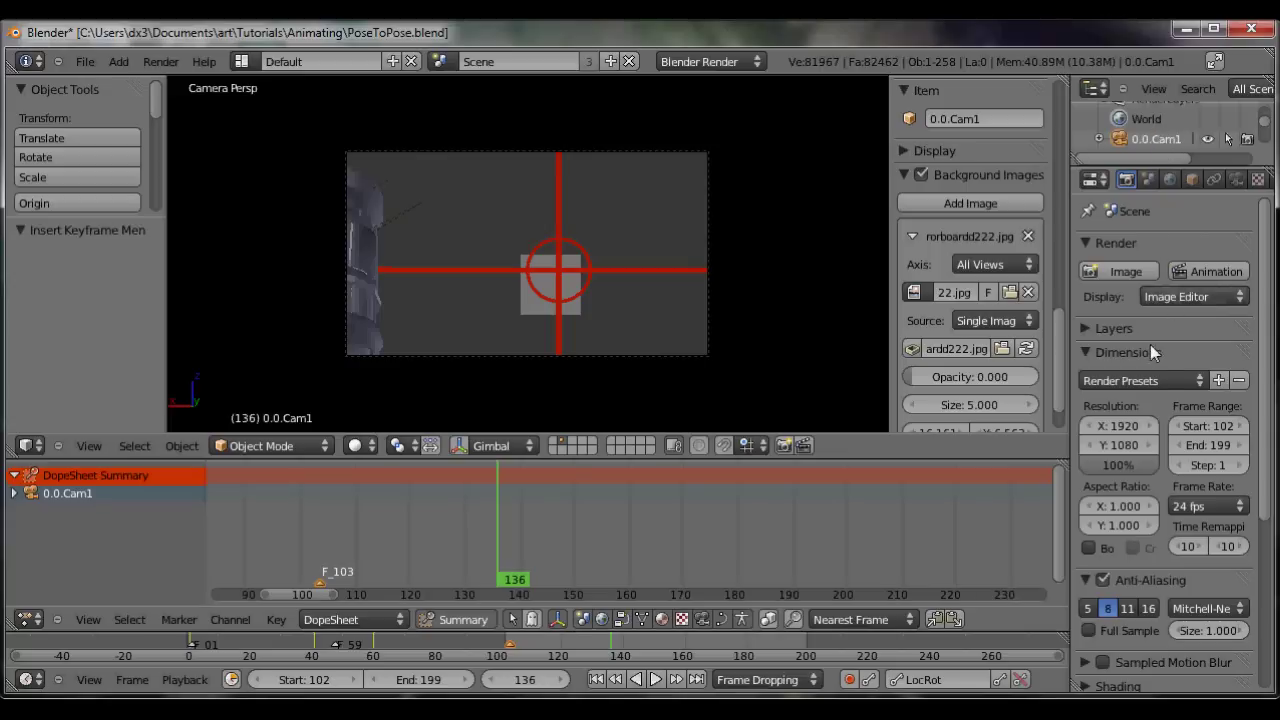
Step: Make 0.0.Cam1 the active scene camera in the scene settings
left_click(1148, 179)
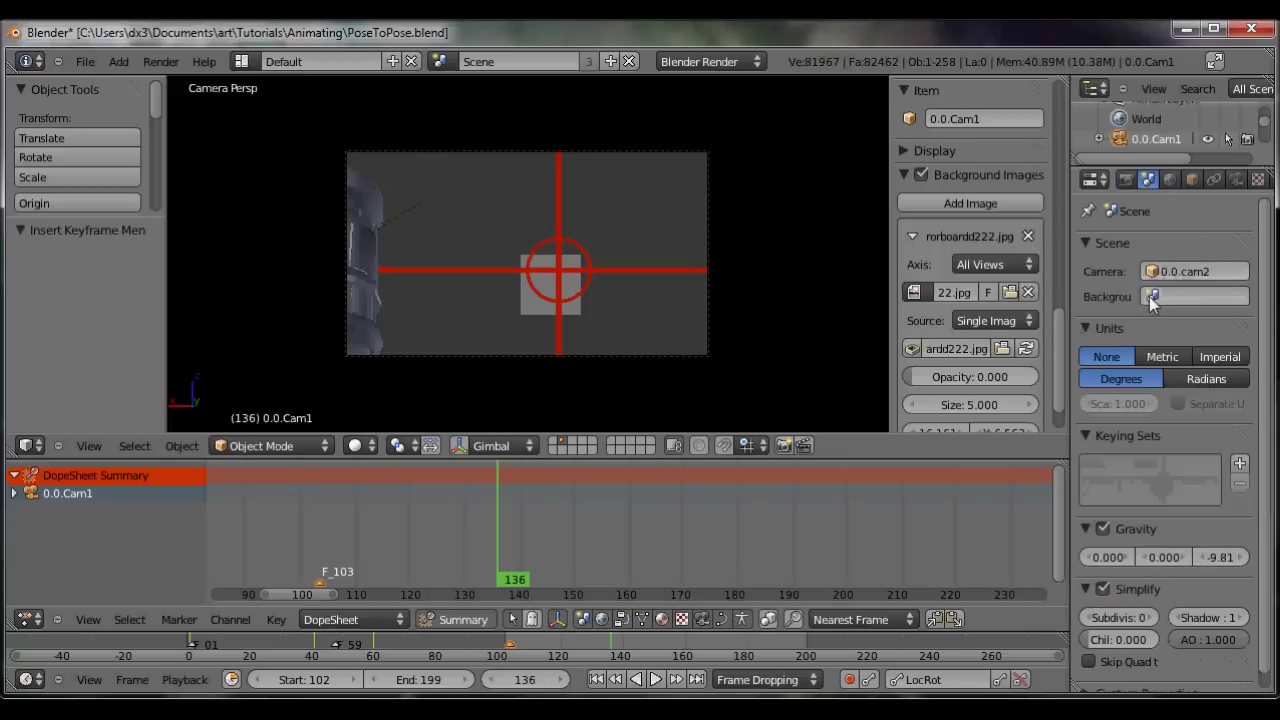
left_click(1162, 274)
left_click(1160, 301)
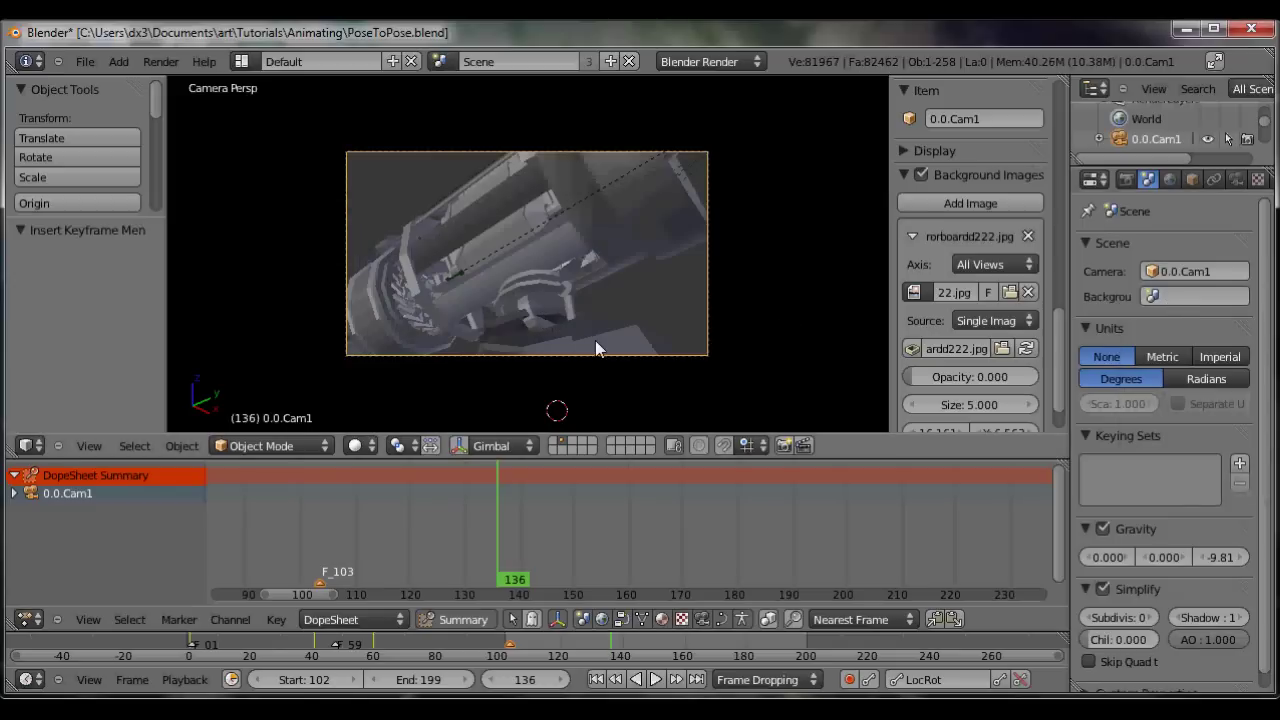
Step: Push the camera along its local Z, reposition it, and rotate it around Z
key("g")
key("z")
key("z")
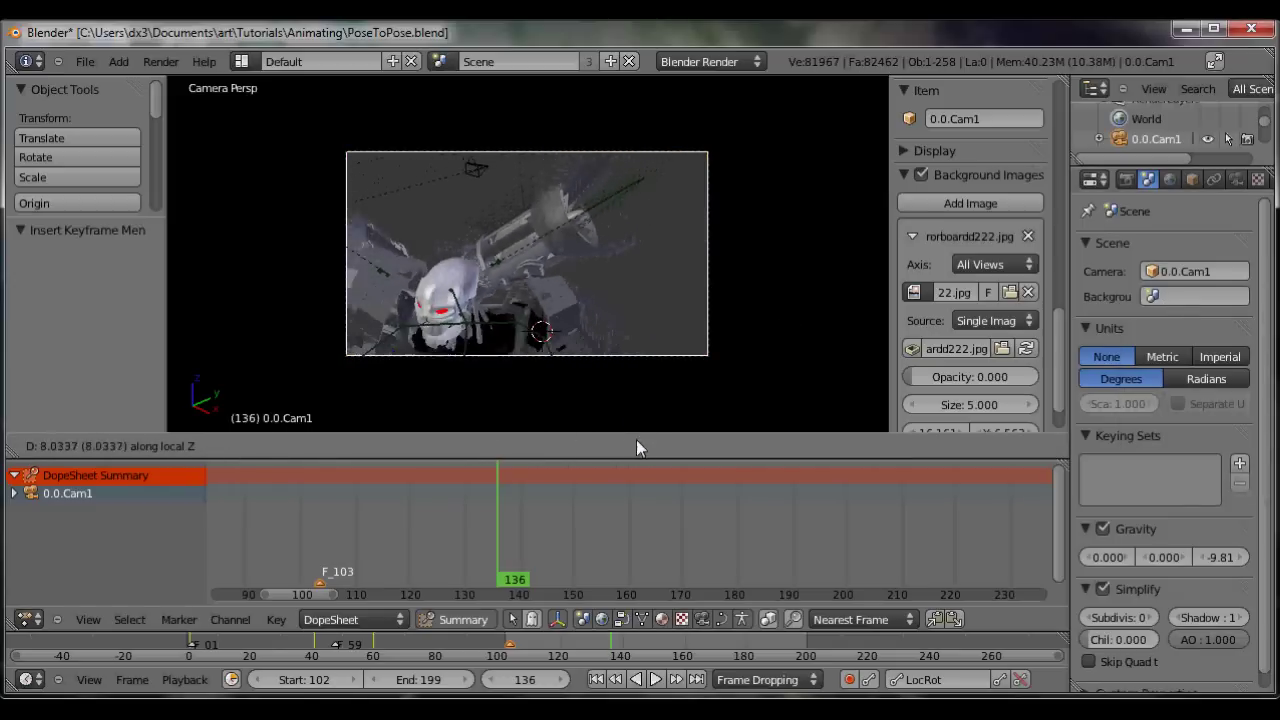
left_click(569, 361)
key("g")
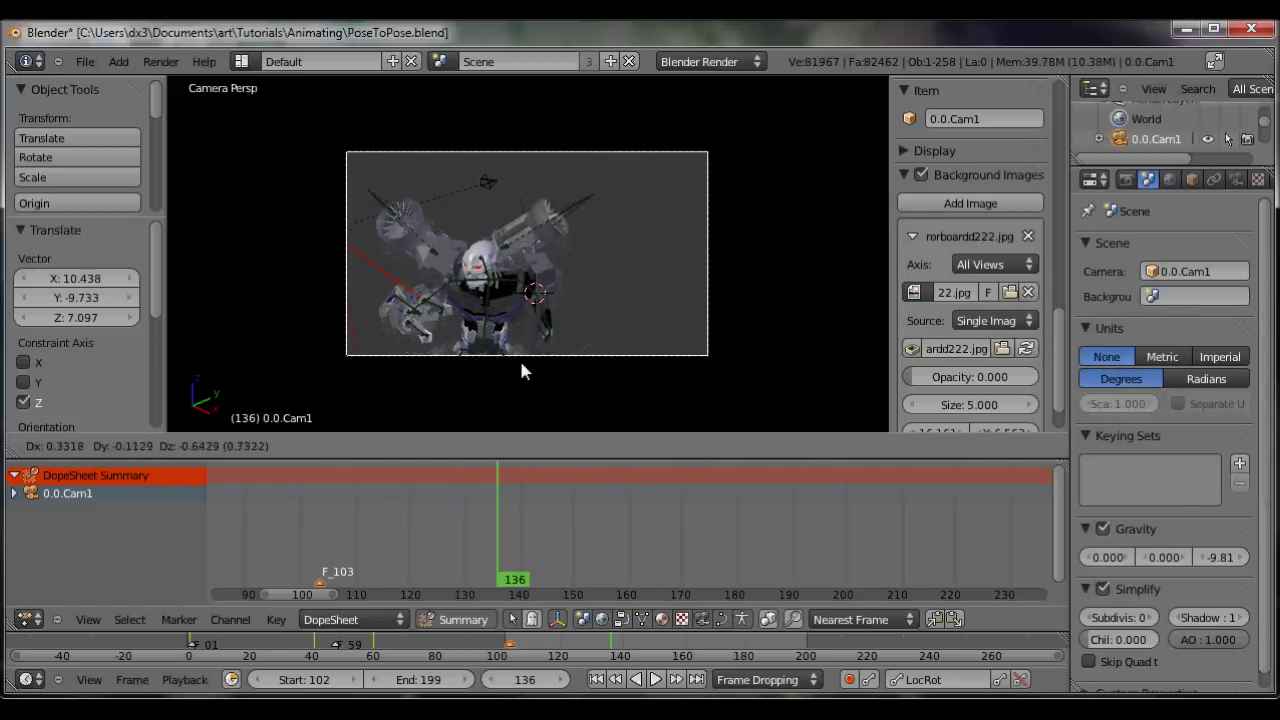
left_click(620, 366)
key("g")
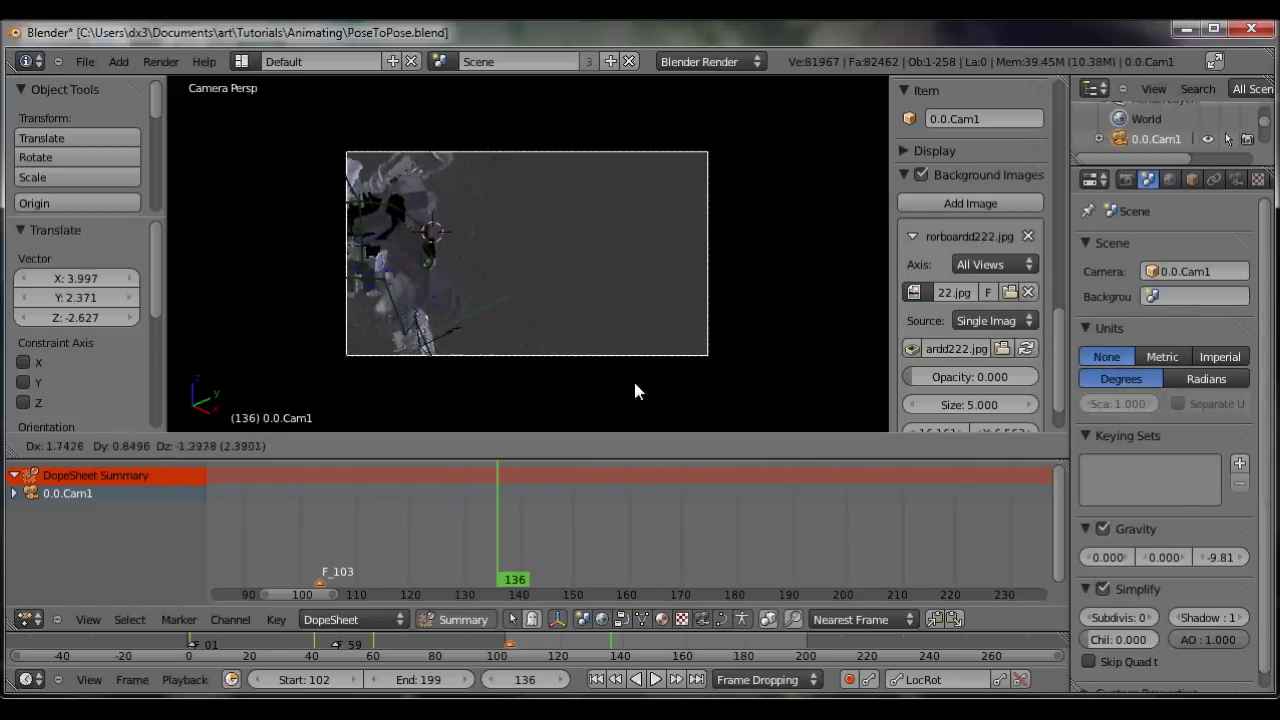
left_click(776, 385)
key("r")
key("z")
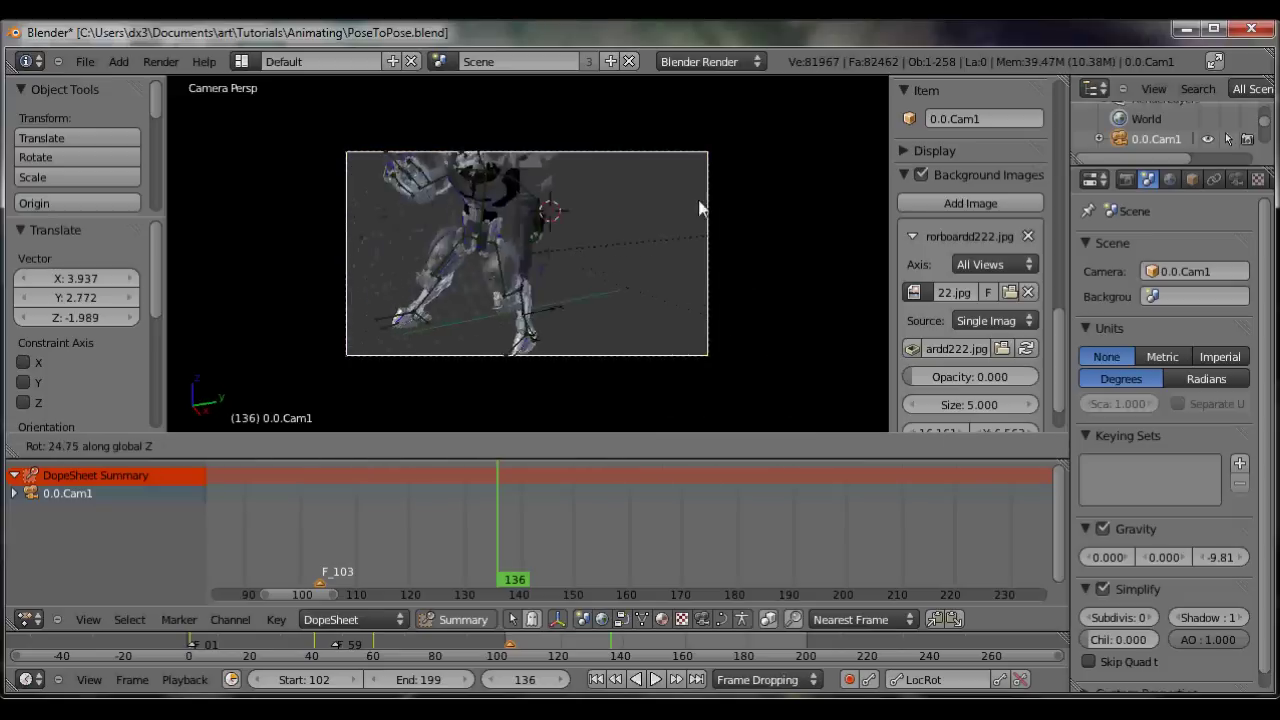
left_click(640, 220)
Step: Tilt the camera about 30° on X and refine its position to frame the robot's upper body
key("g")
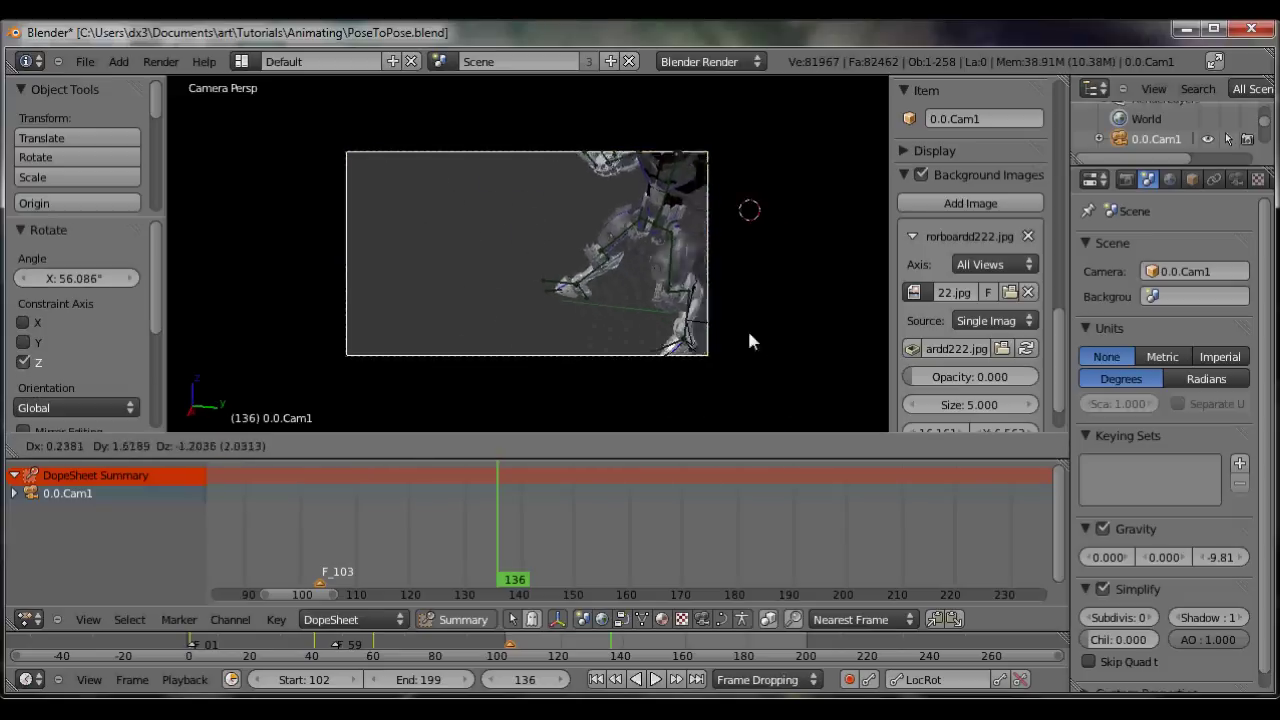
left_click(751, 319)
key("r")
key("x")
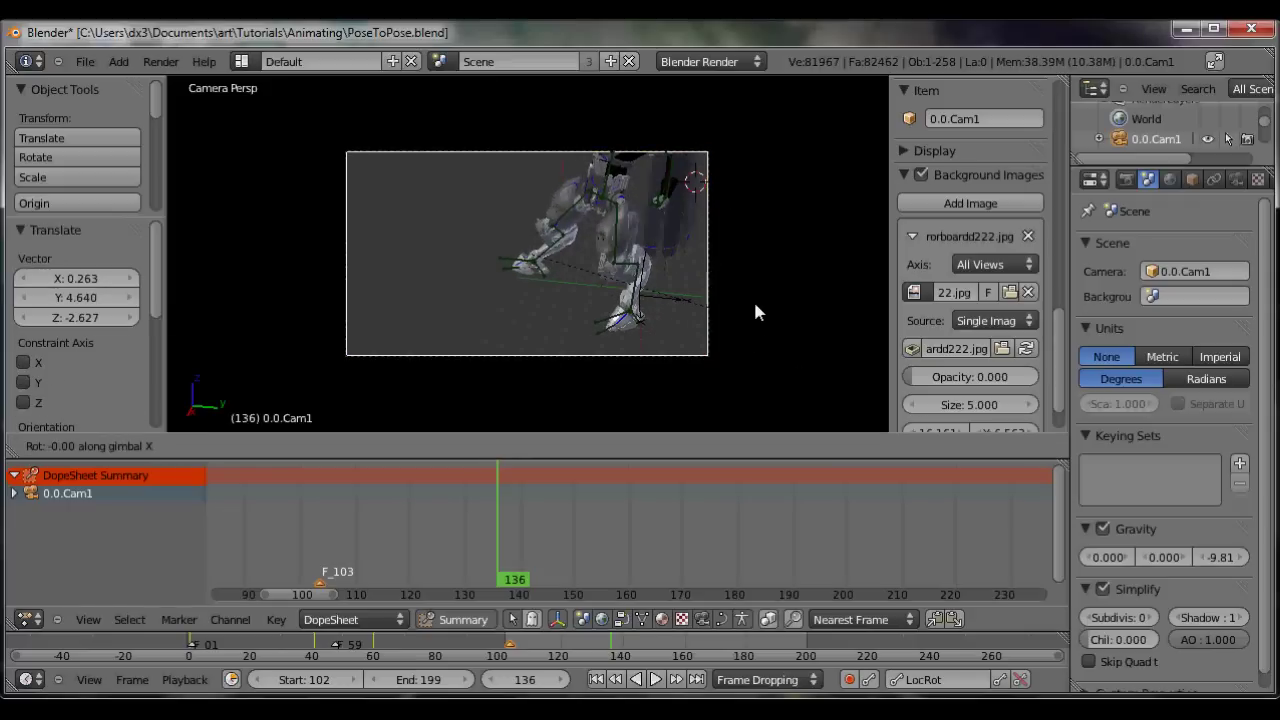
left_click(731, 198)
key("g")
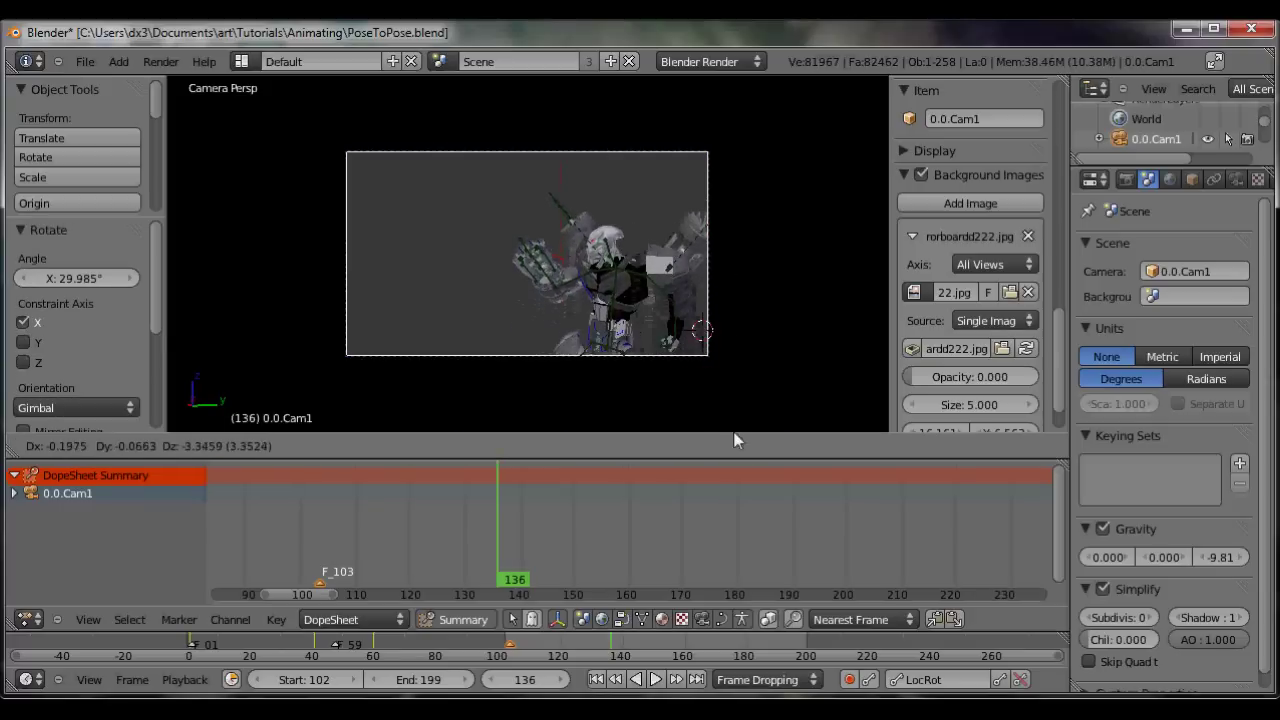
left_click(730, 569)
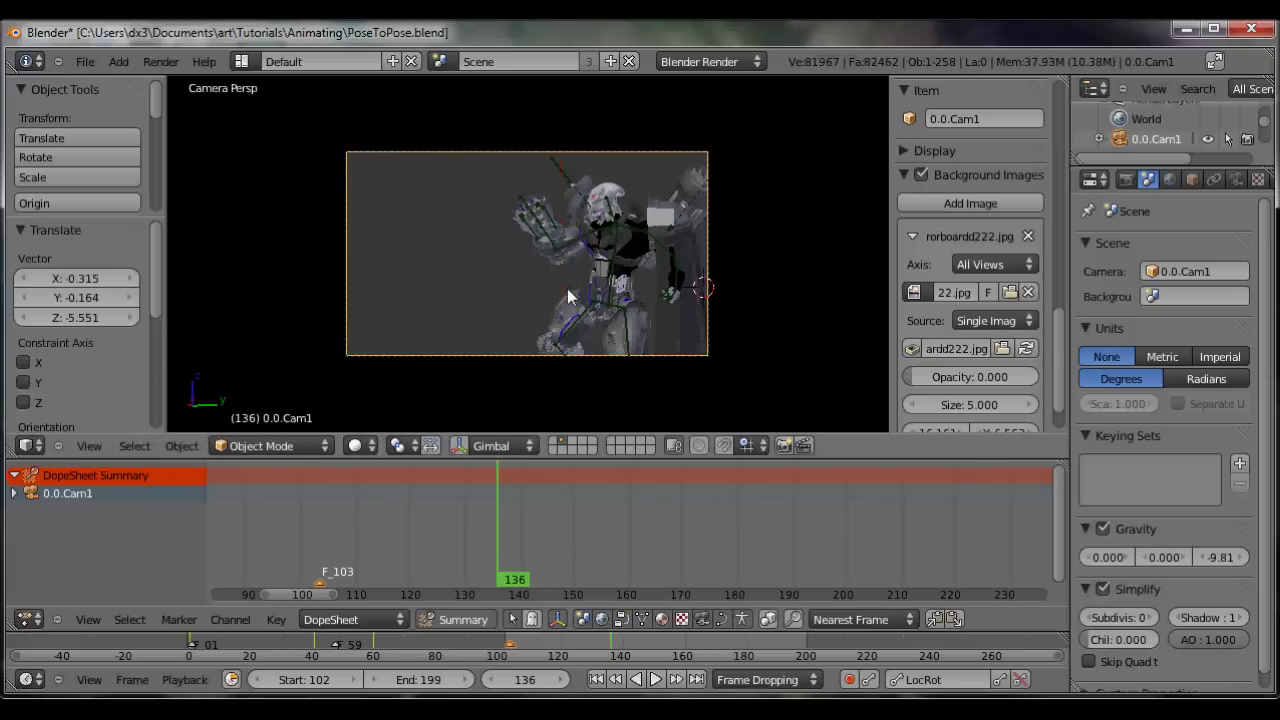
key("g")
key("z")
key("z")
left_click(546, 248)
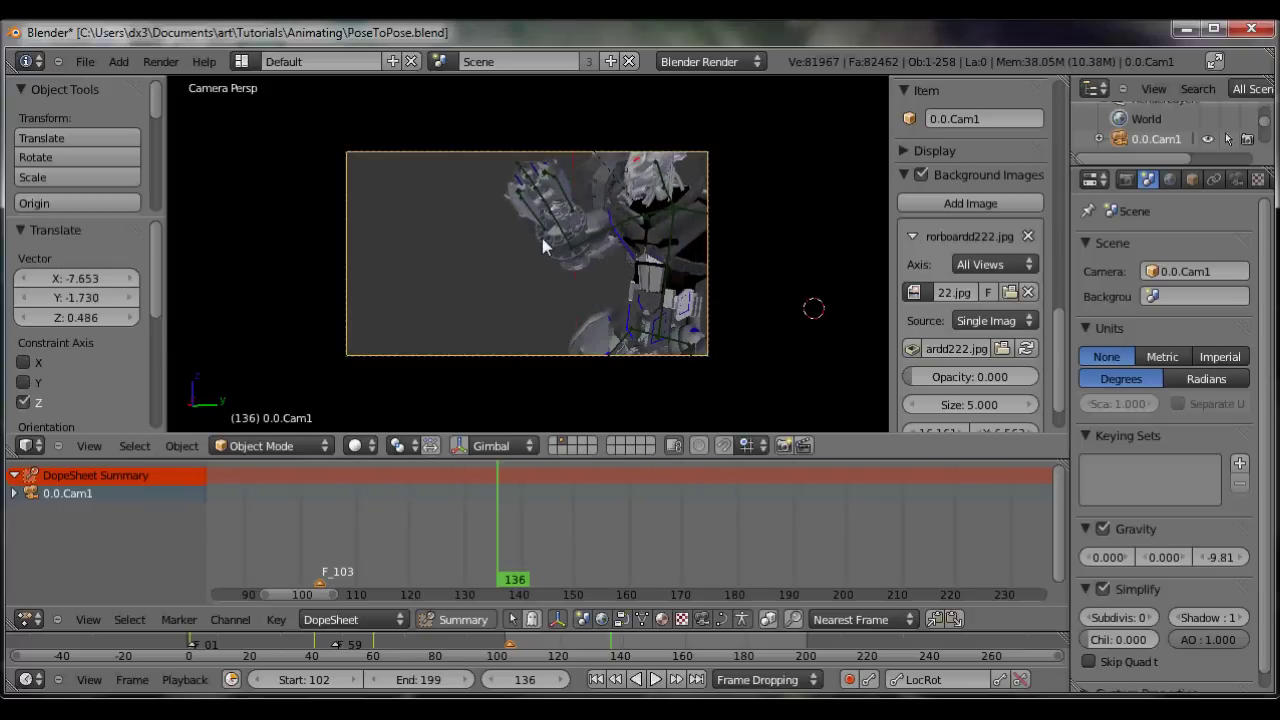
key("g")
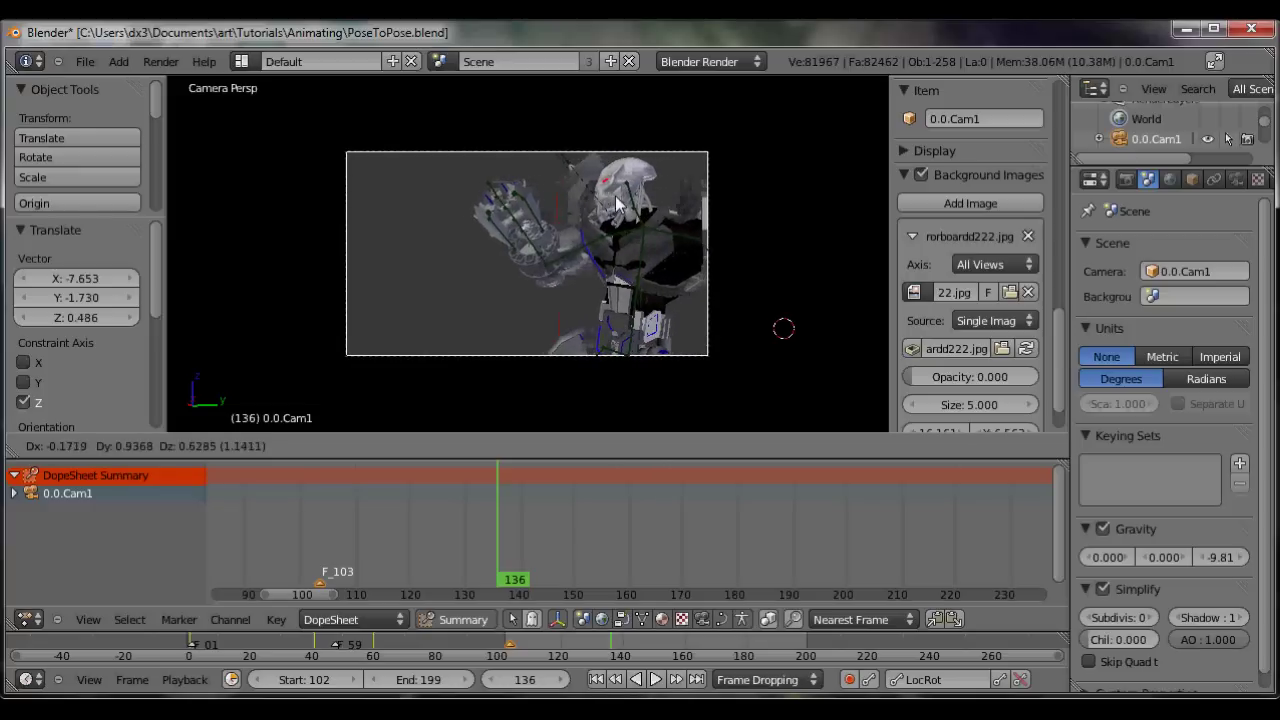
left_click(659, 203)
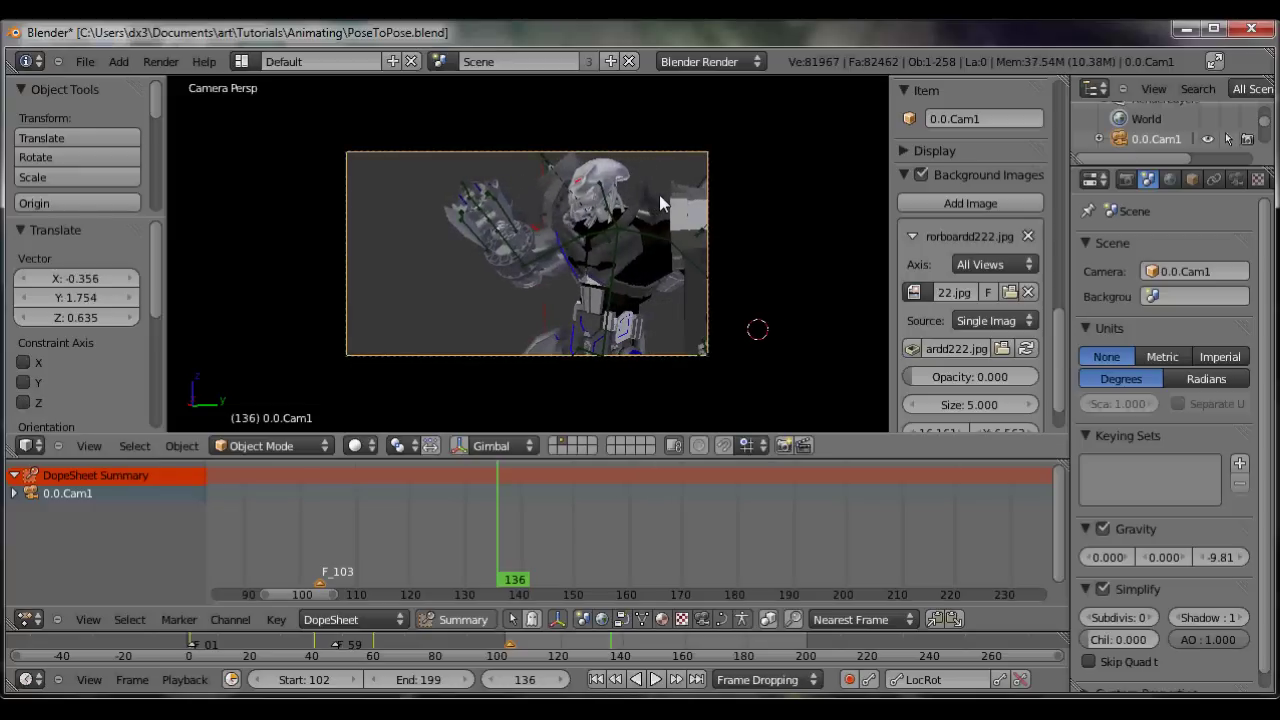
Step: Keyframe the camera's location and rotation at frame 136
key("i")
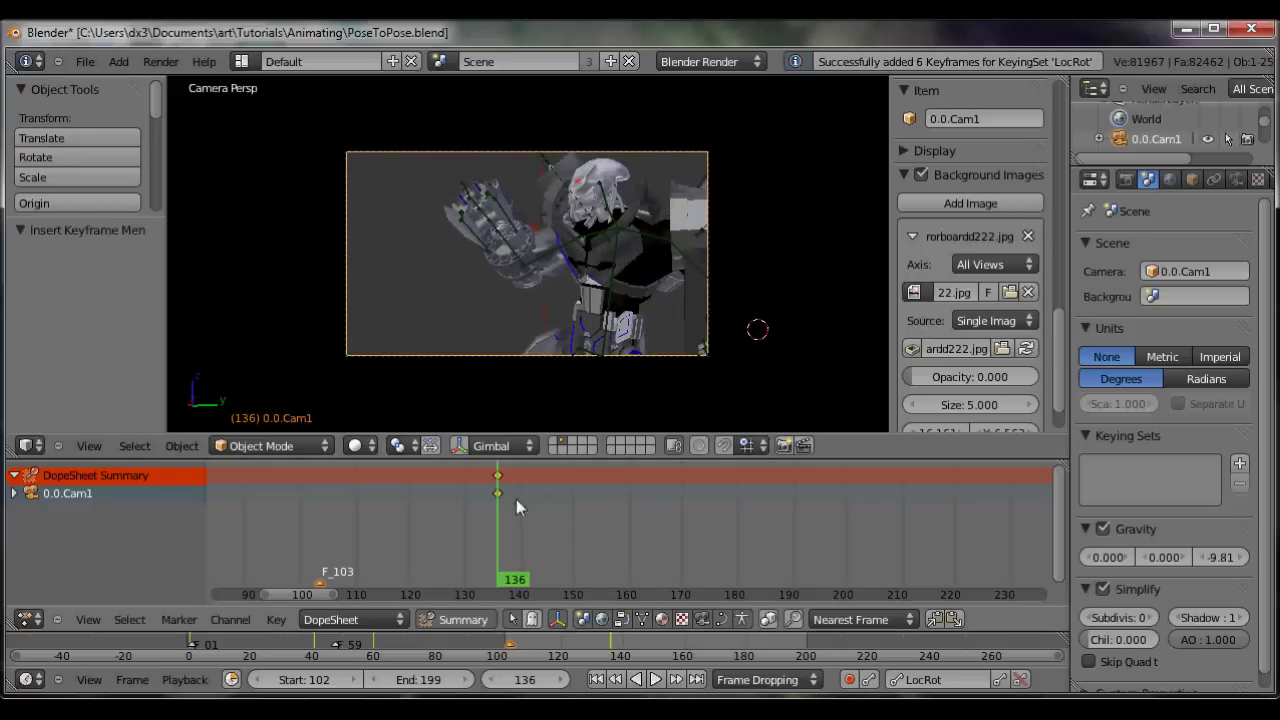
left_click(499, 493)
key("g")
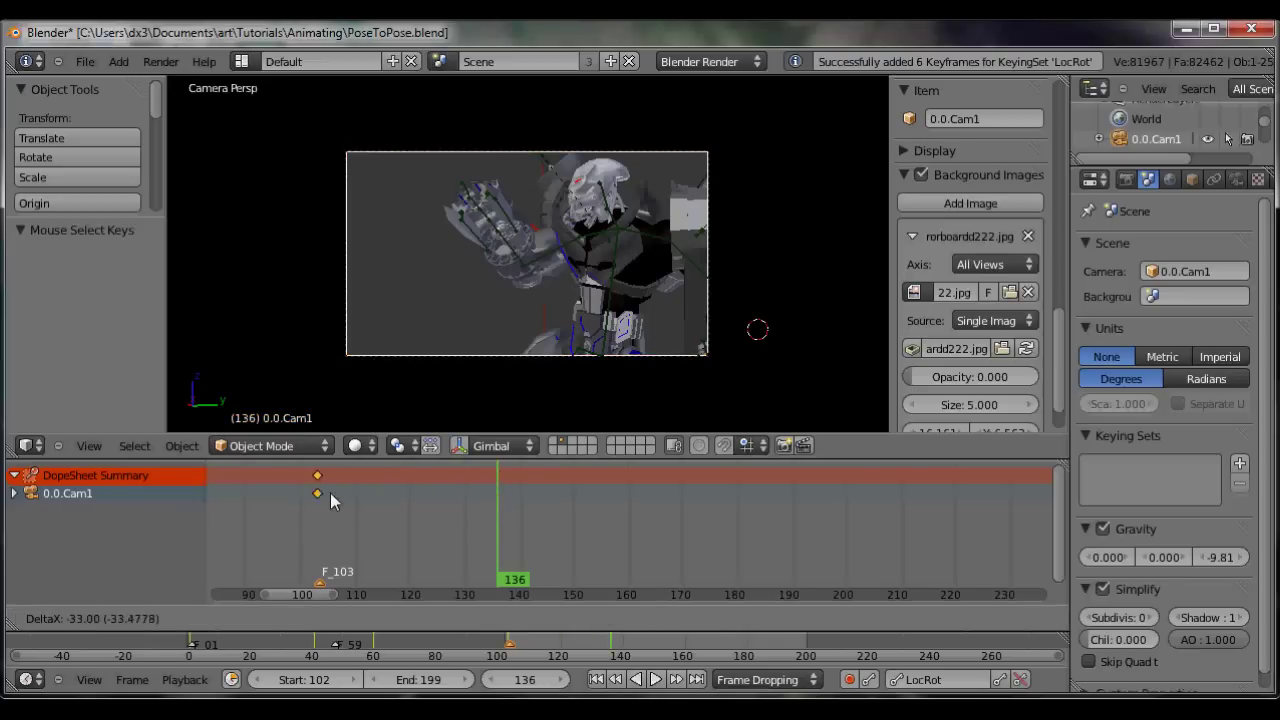
left_click(499, 497)
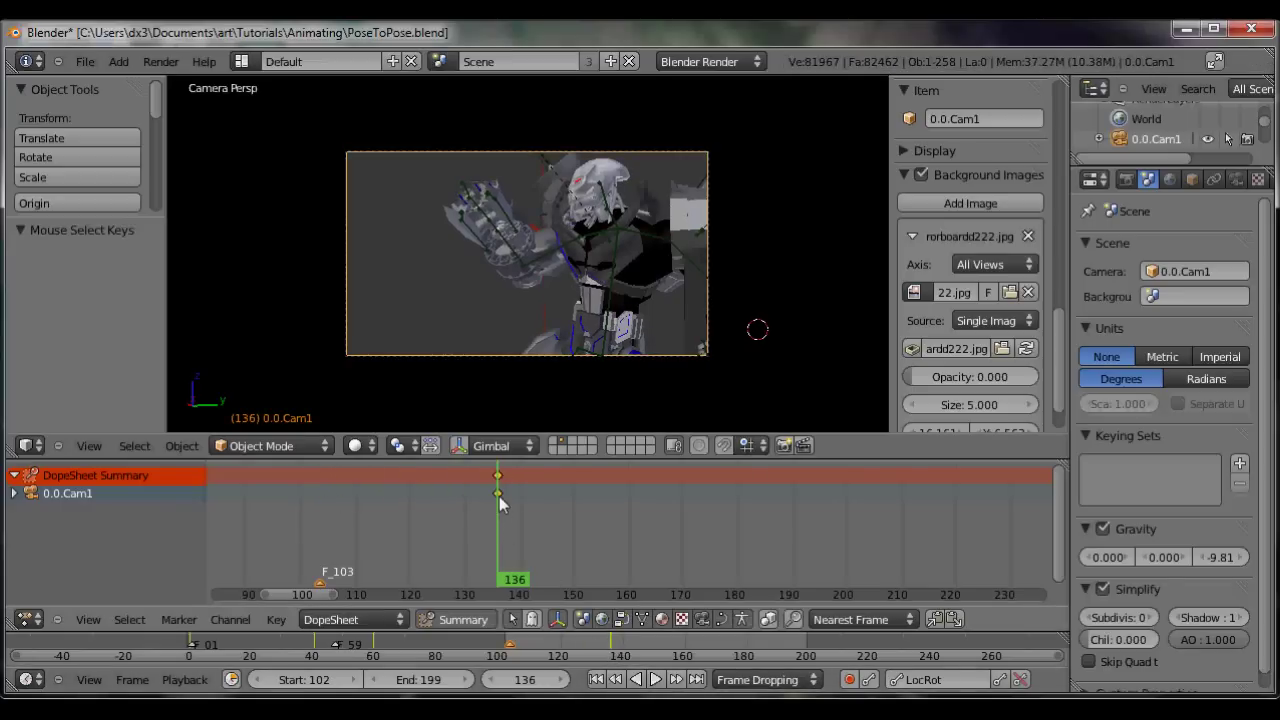
Step: Slide the camera keys from frame 136 to about frame 103, then go to frame 104
key("g")
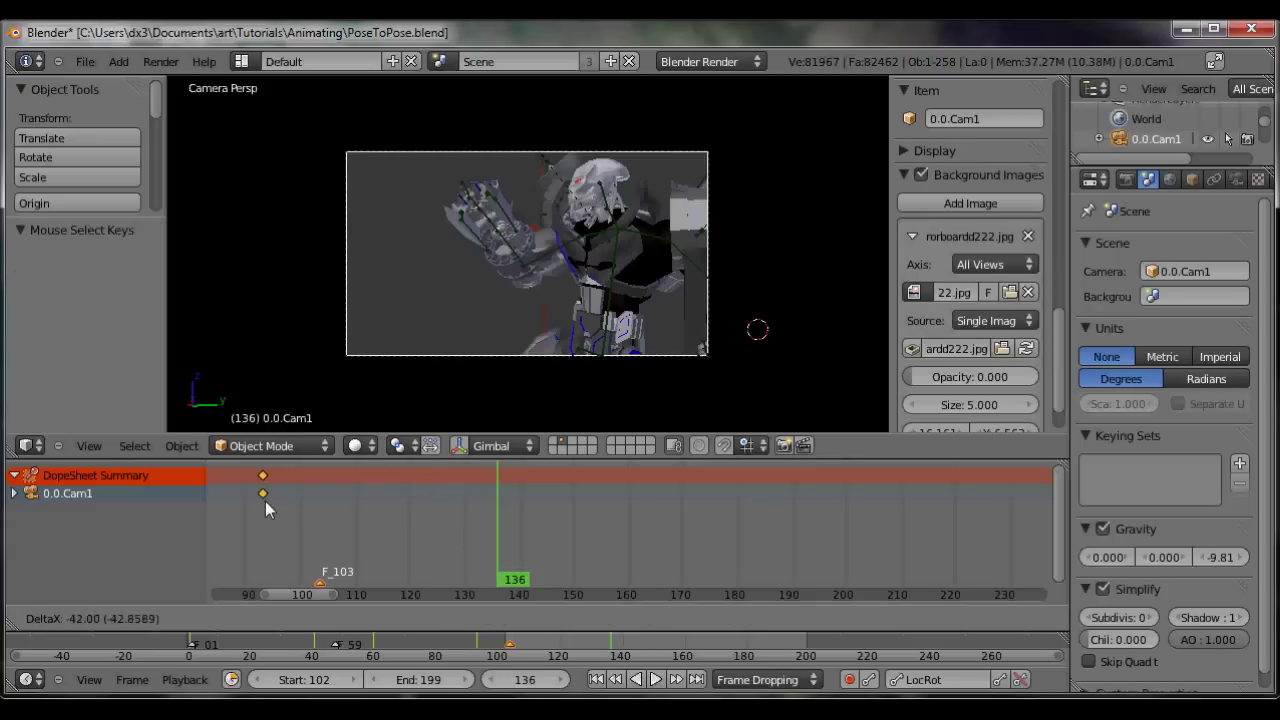
left_click(264, 500)
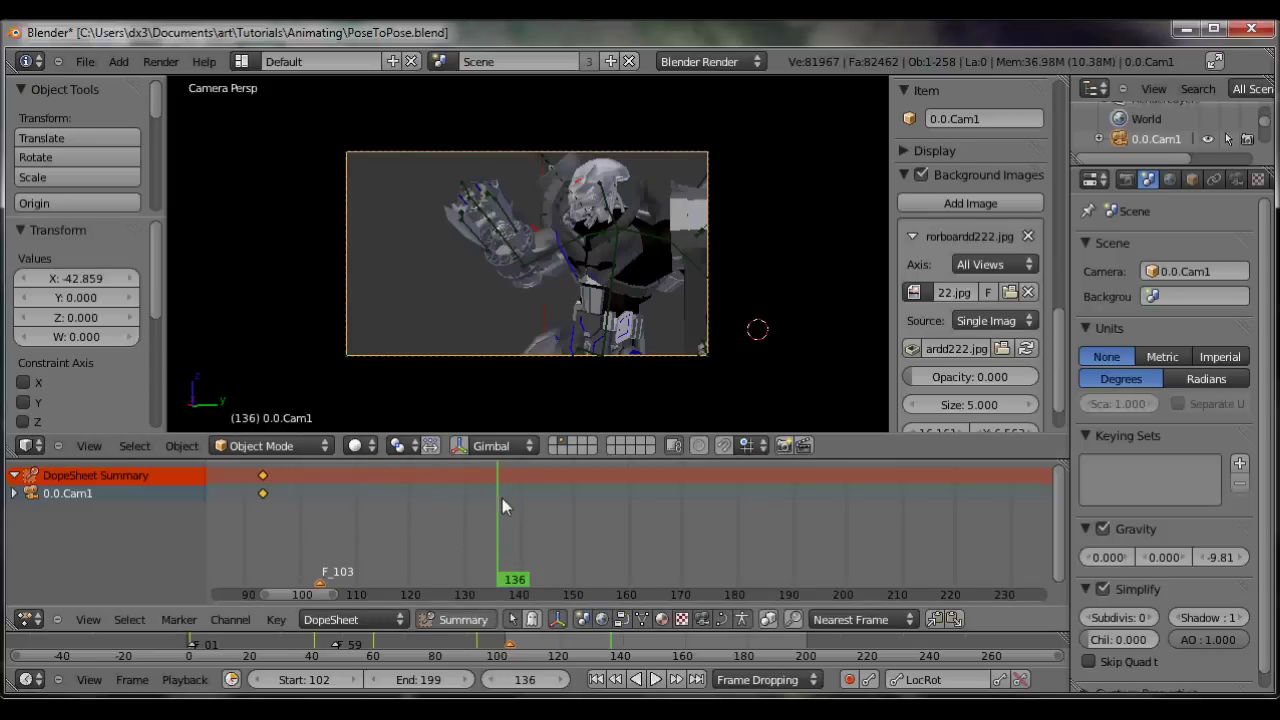
left_click_drag(491, 485, 301, 502)
left_click(324, 582)
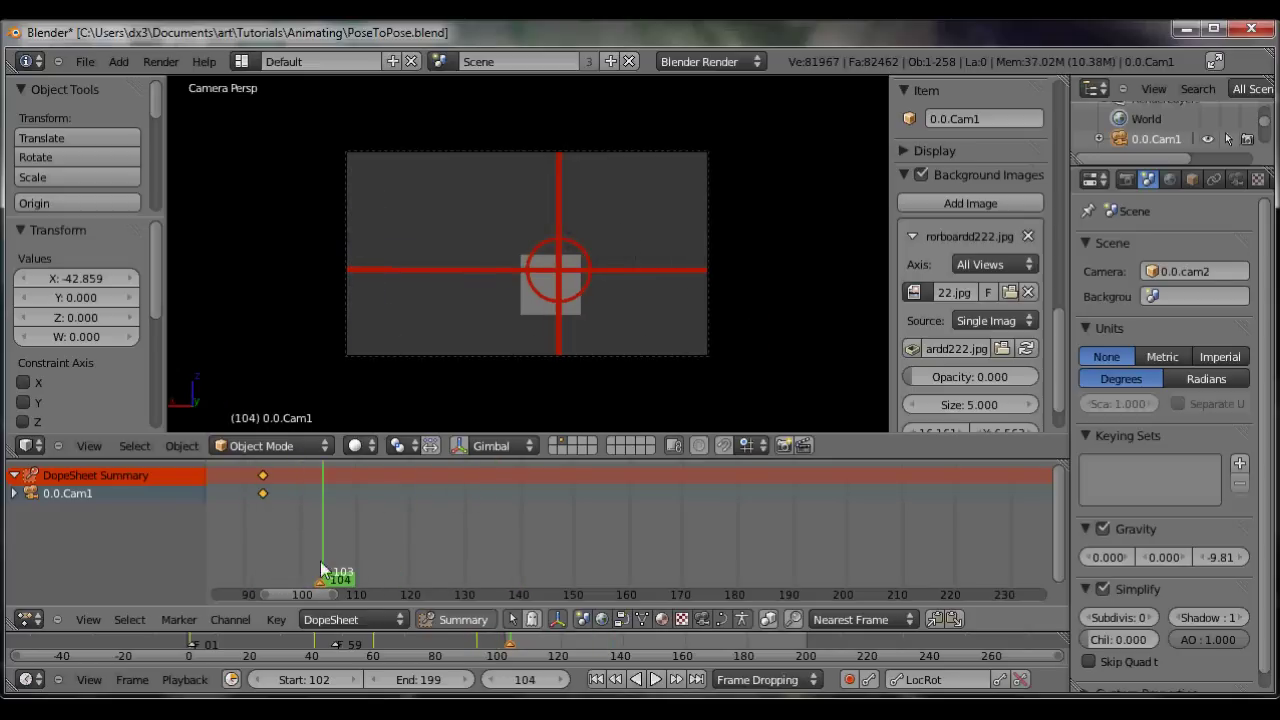
Step: Set the current frame to 103
left_click_drag(320, 561, 317, 537)
key("Right")
scroll(327, 585, "up", 1)
scroll(327, 585, "up", 1)
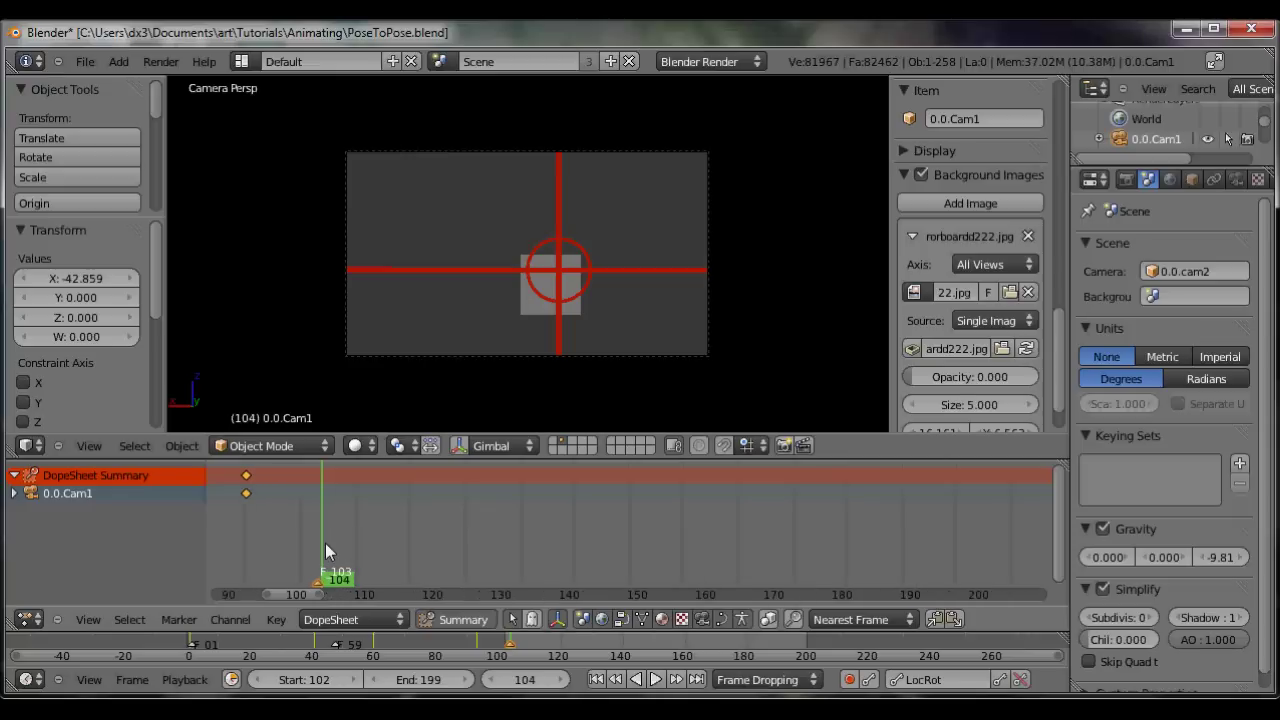
key("Left")
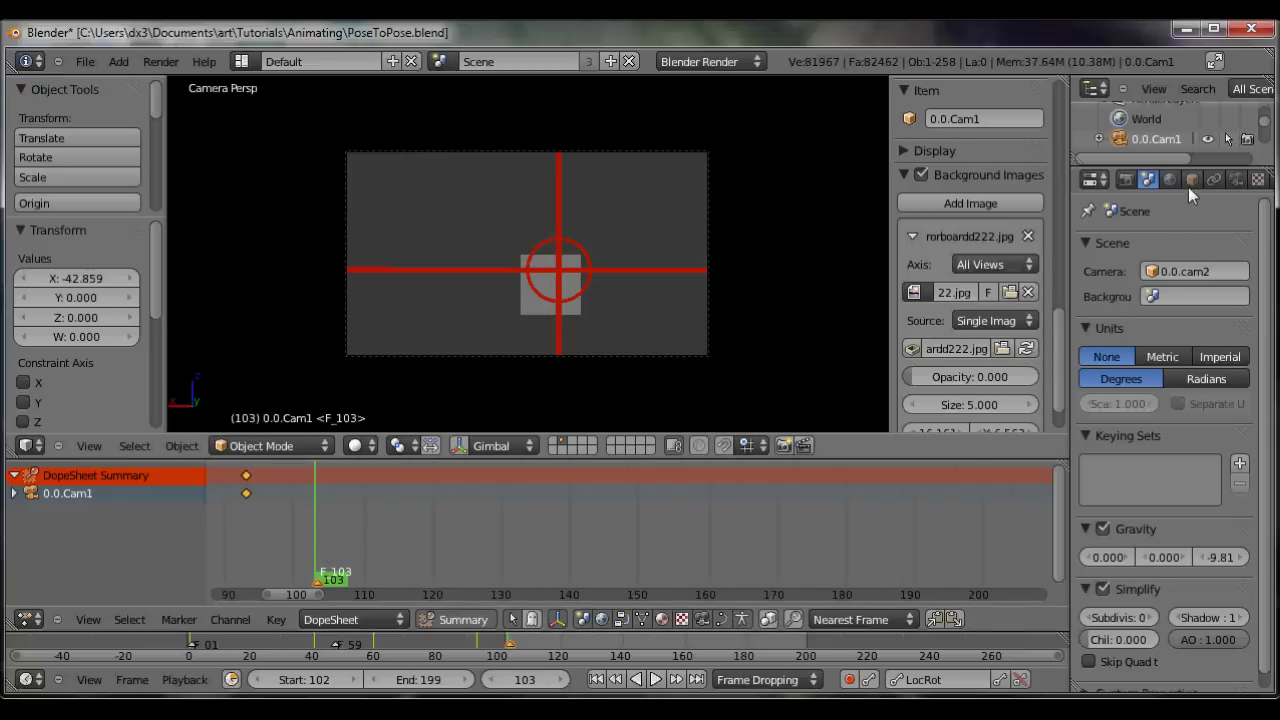
Step: Make 0.0.Cam1 the scene camera and bind it to the F_103 marker with Ctrl+B
left_click(1185, 272)
left_click(1168, 303)
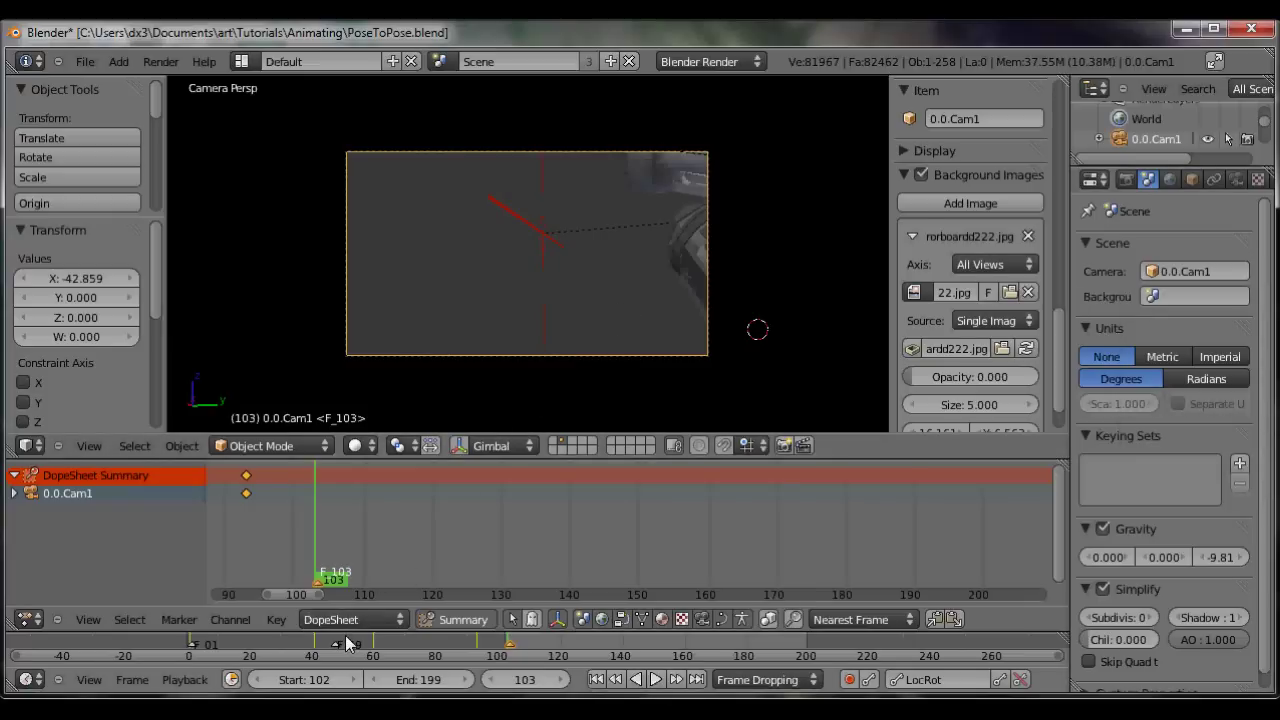
key("ctrl+b")
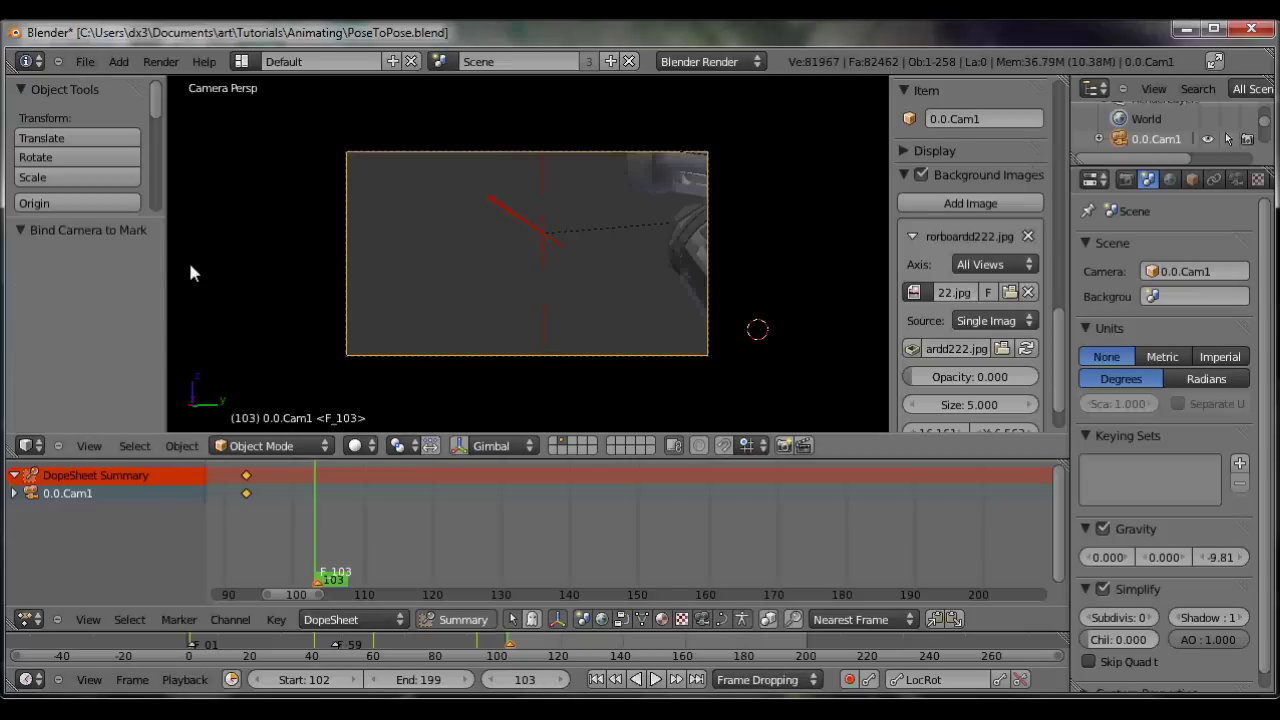
Step: Insert a holding LocRot keyframe on the camera at frame 134
left_click_drag(512, 645, 602, 622)
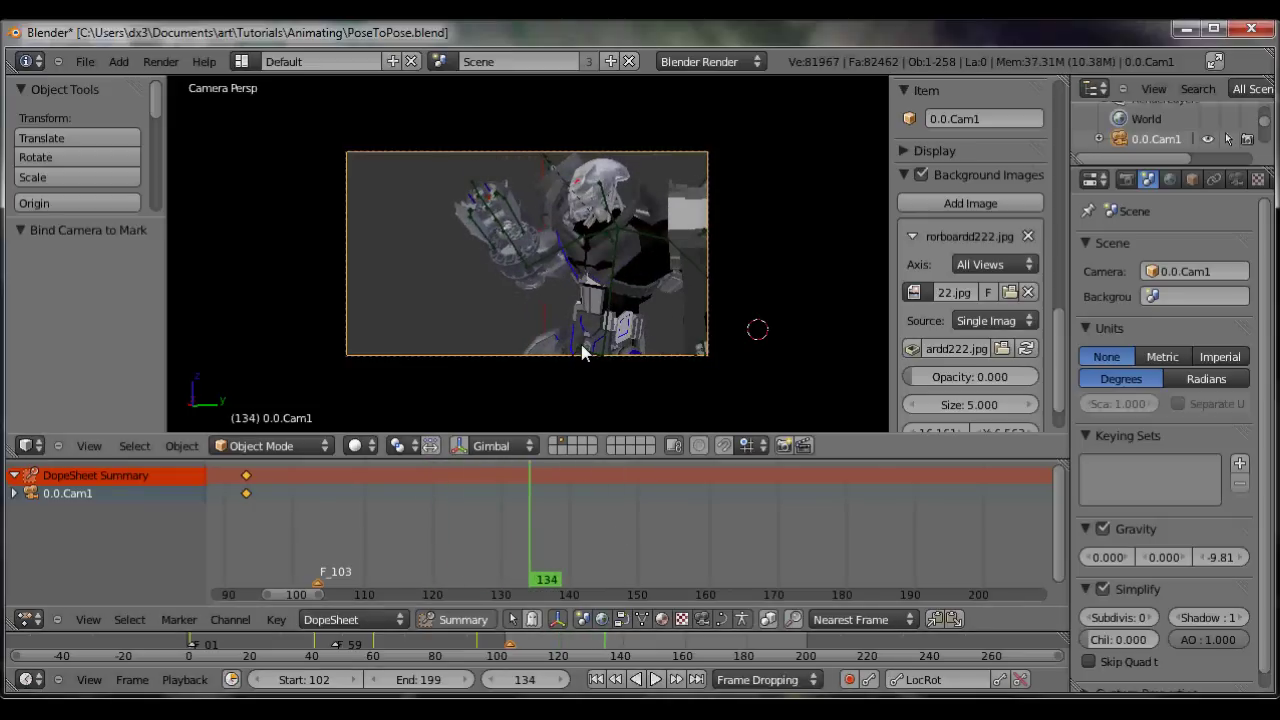
key("i")
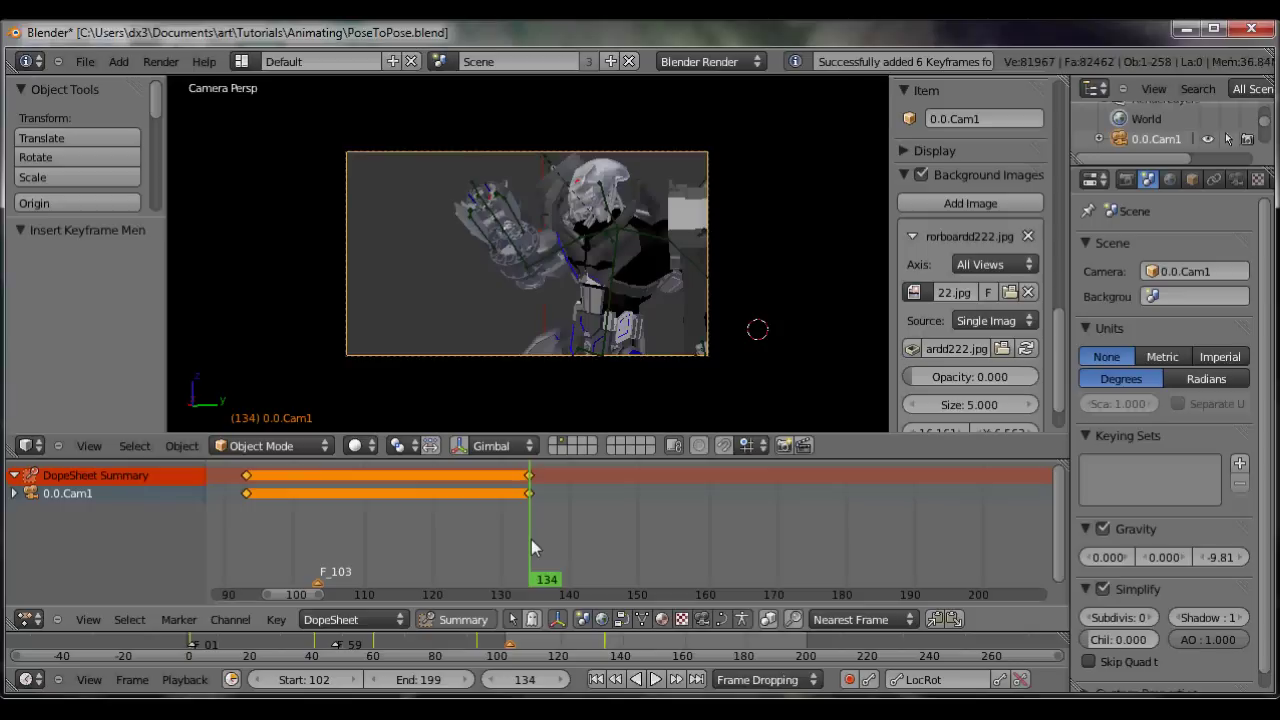
Step: At frame 171, dolly 0.0.Cam1 in close on the robot's arm cannon
left_click_drag(531, 539, 784, 530)
key("g")
key("z")
key("z")
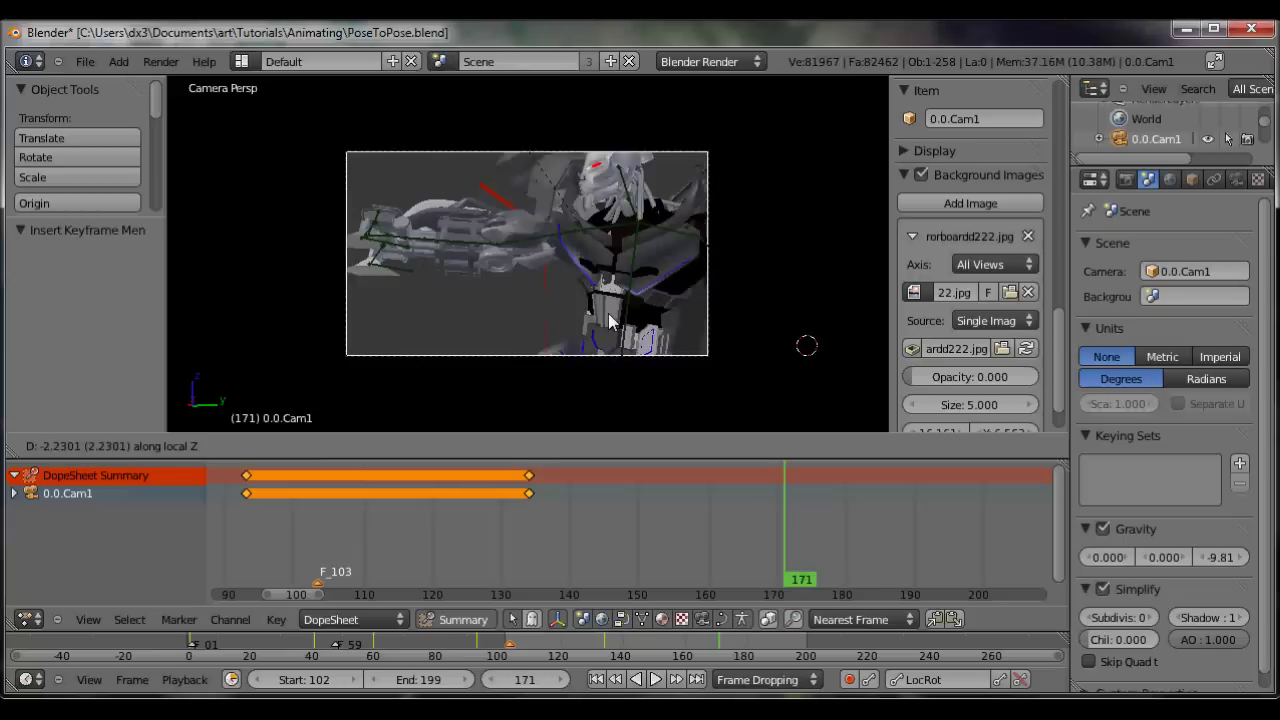
left_click(605, 284)
key("g")
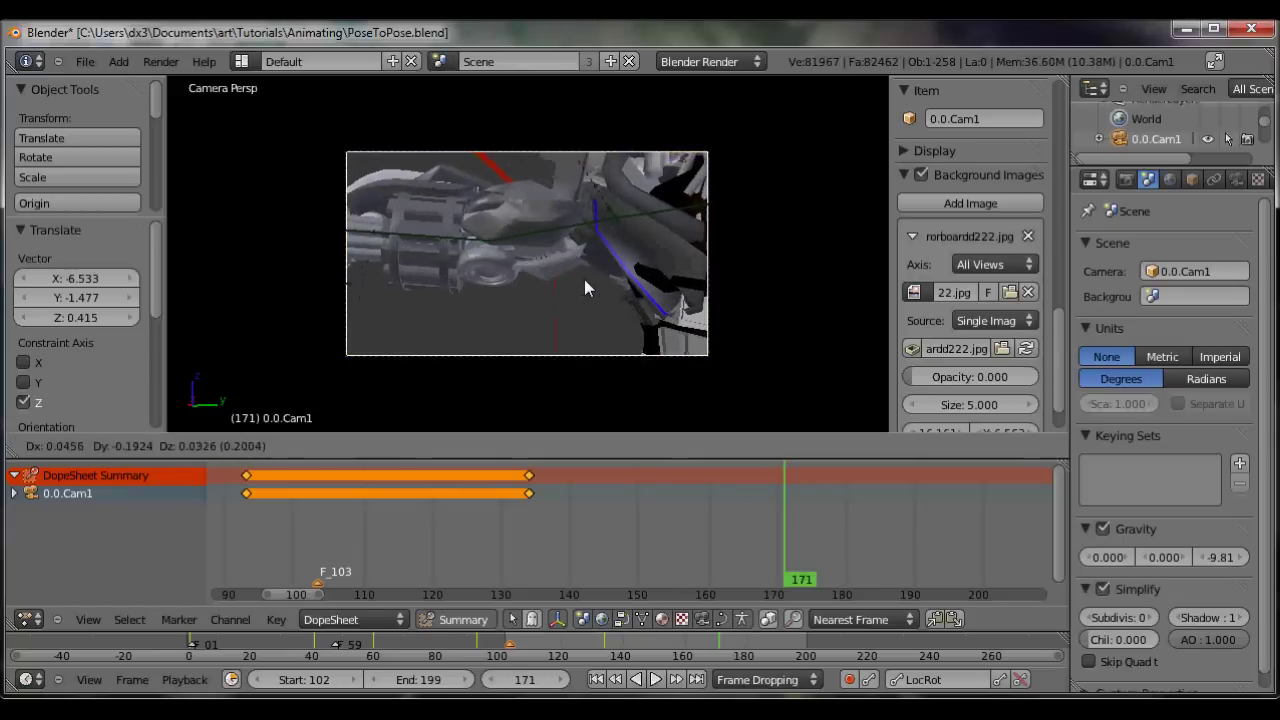
left_click(500, 290)
key("g")
key("z")
key("z")
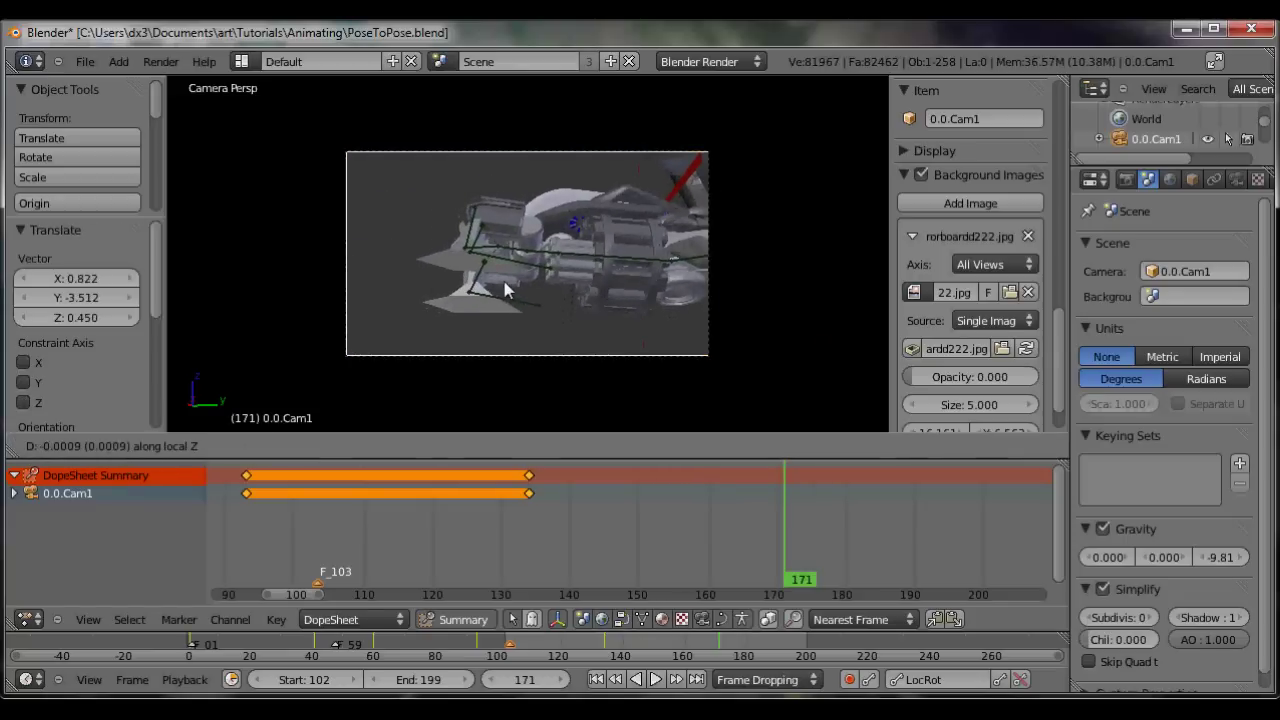
left_click(491, 245)
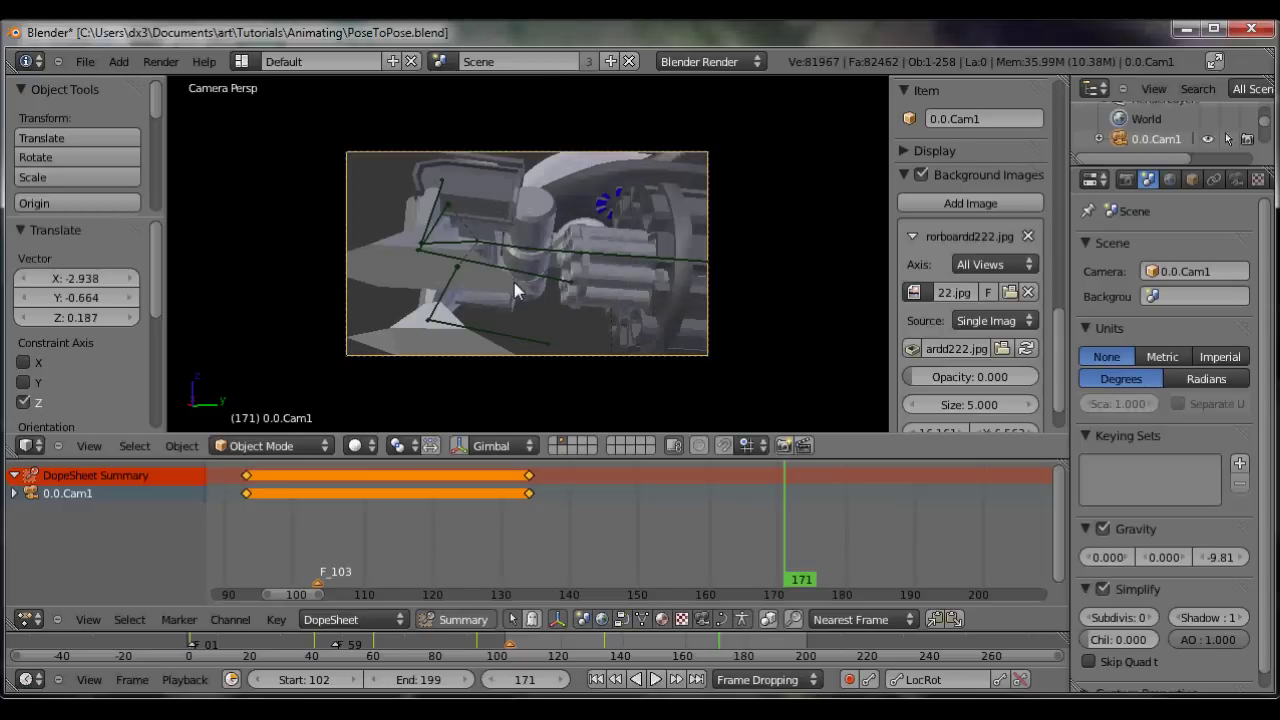
Step: Keyframe the close-up's location and rotation at frame 171 and select that key
key("i")
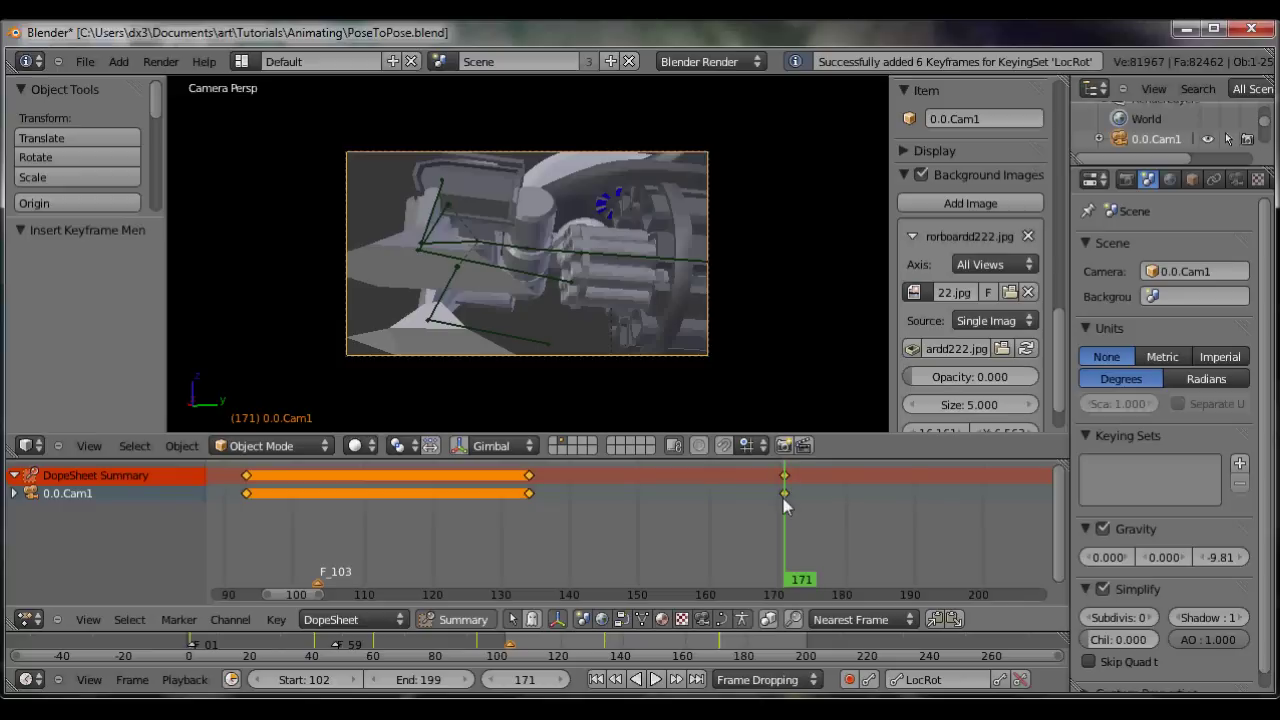
left_click_drag(783, 498, 707, 505)
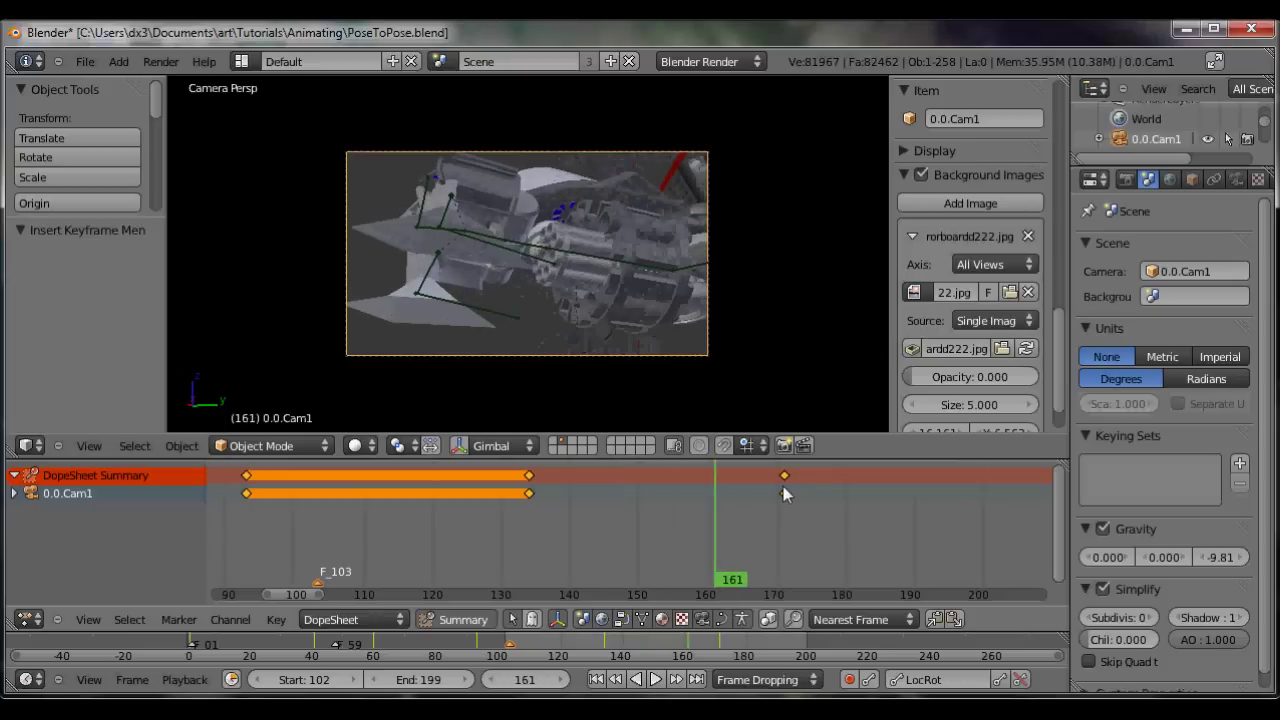
right_click(784, 490)
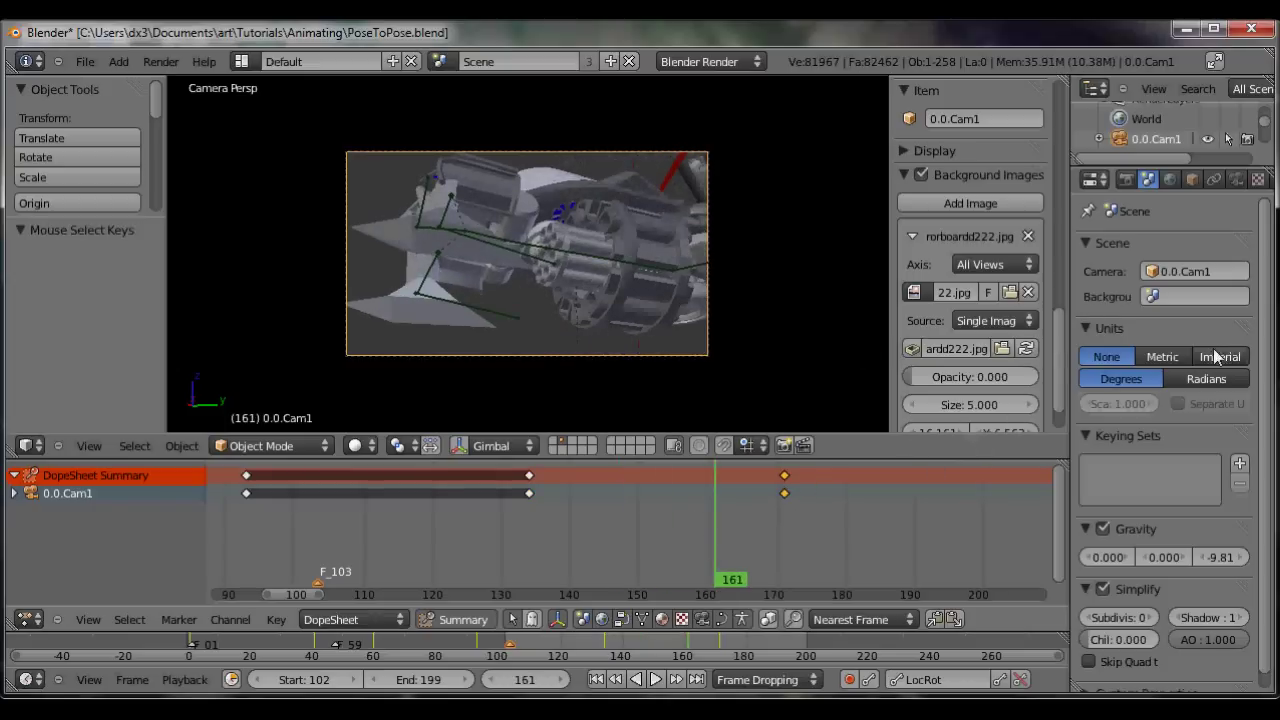
Step: Shift the last camera keyframe from frame 172 to about frame 204 and play the shot
left_click(1236, 179)
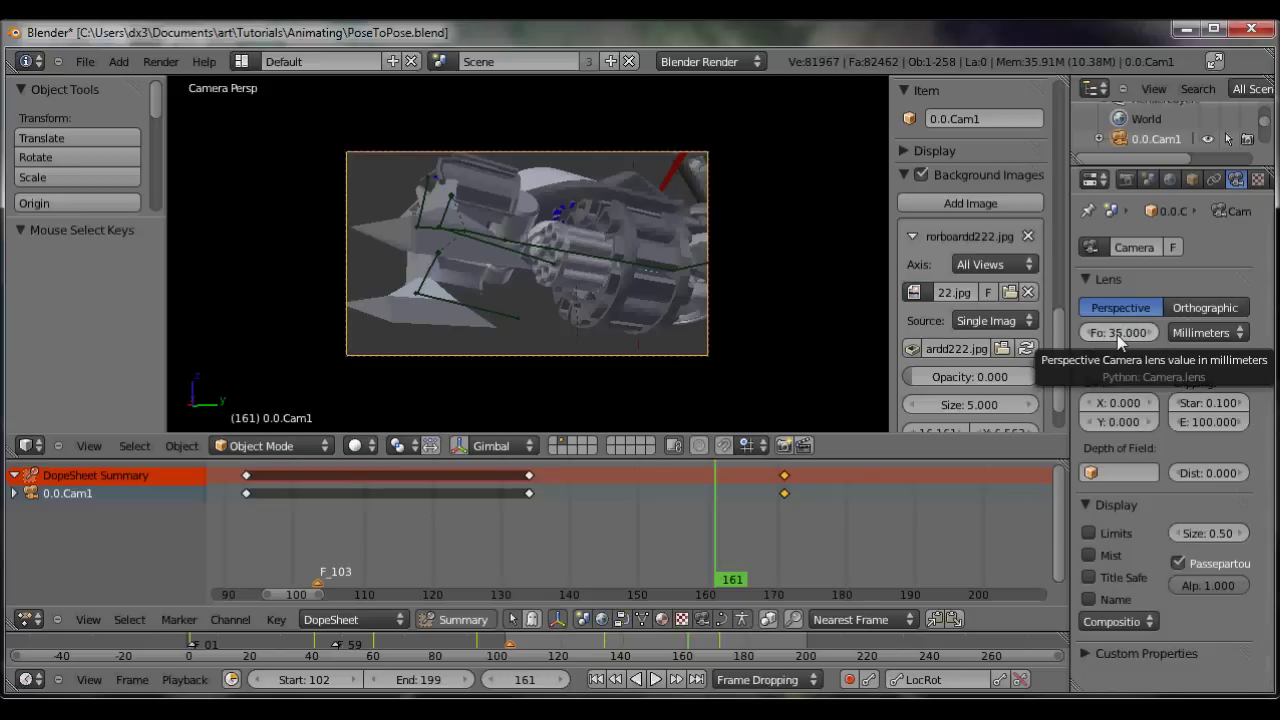
left_click_drag(696, 512, 790, 540)
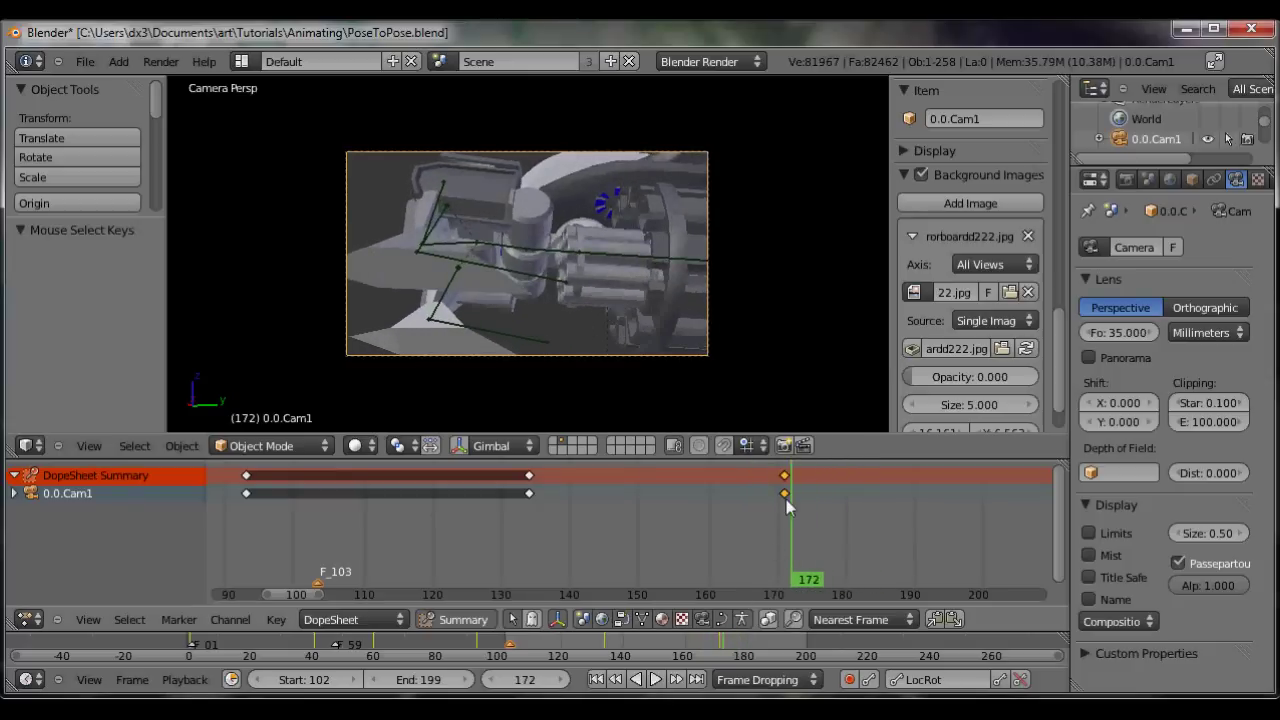
key("g")
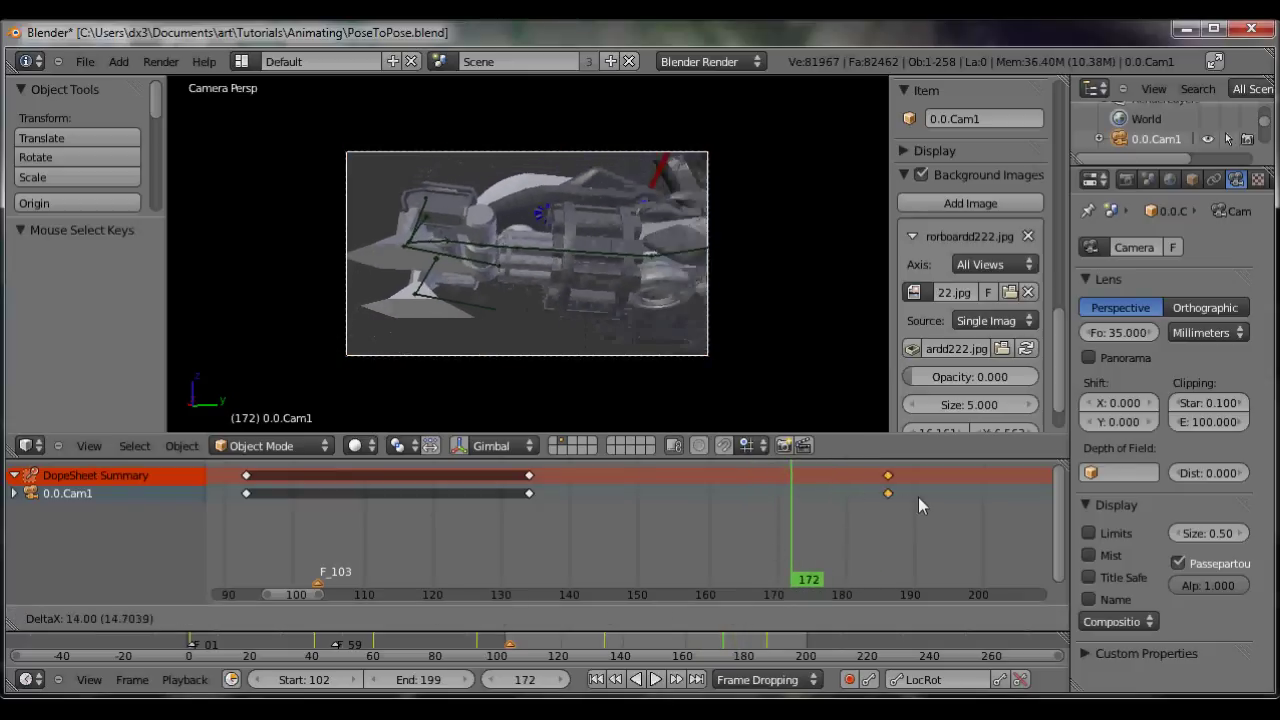
left_click(1013, 497)
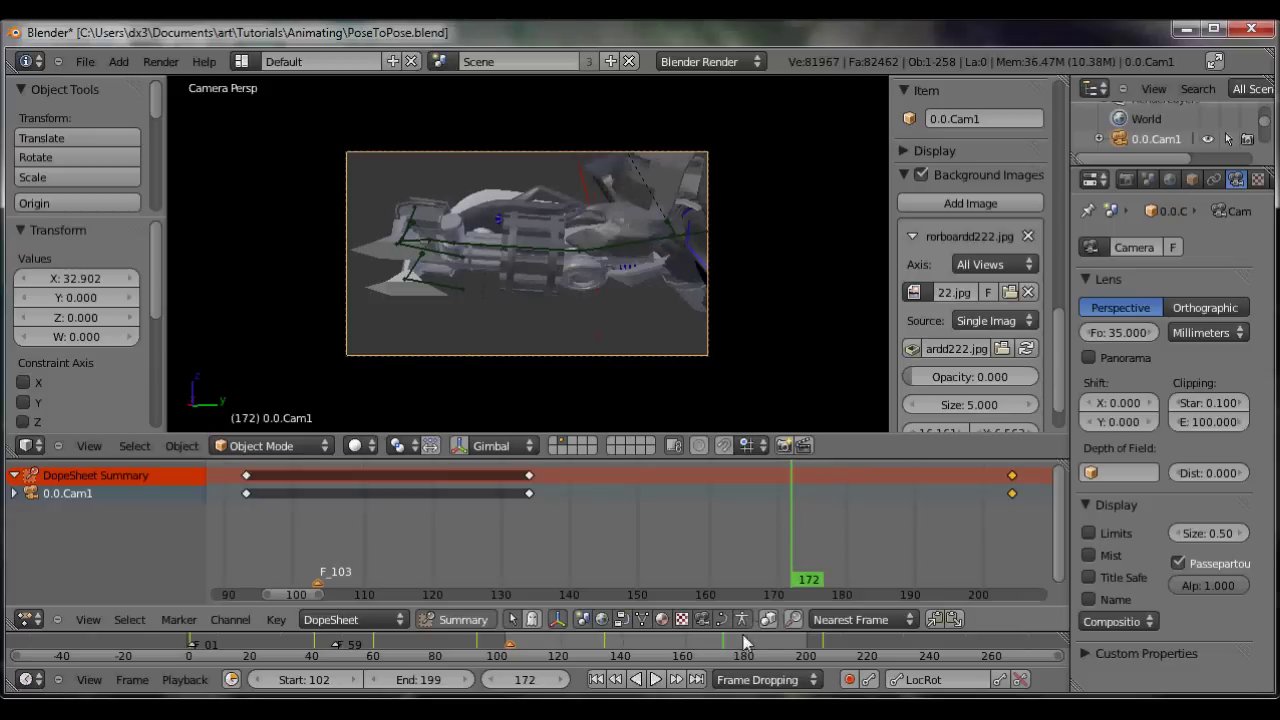
left_click(655, 679)
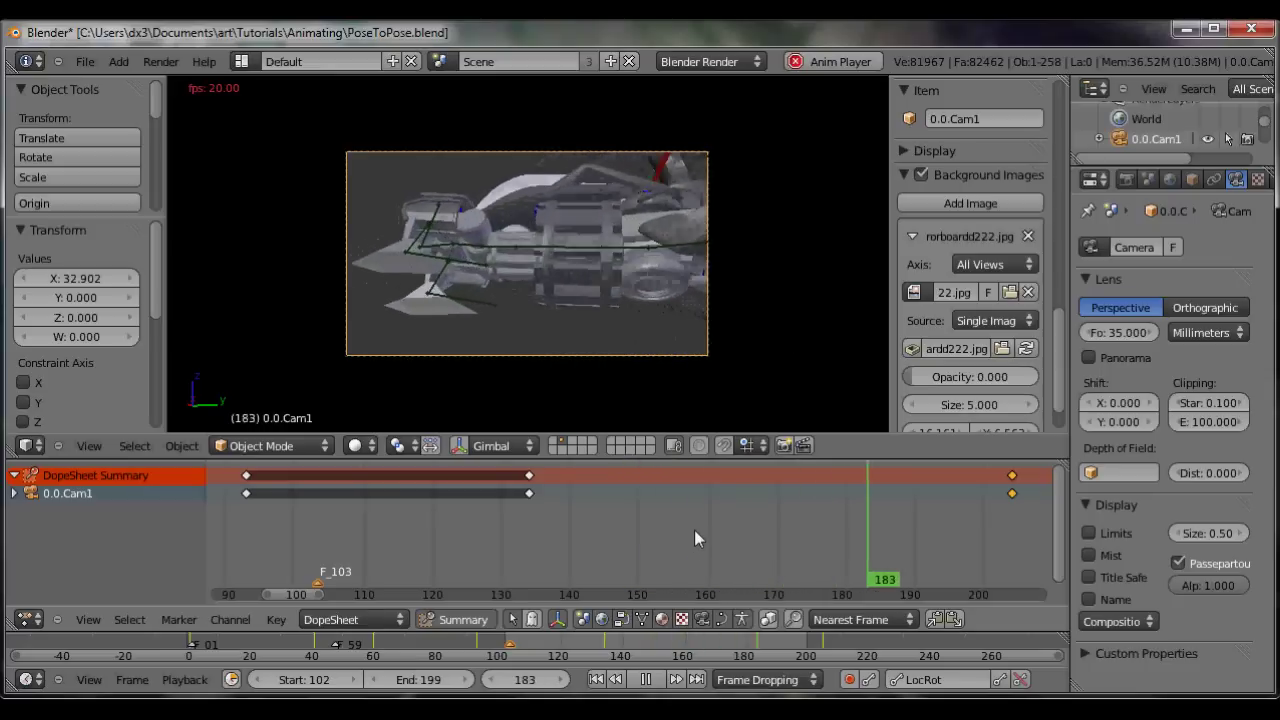
Step: Shift the camera's hold keyframe from frame 134 to about 145, then replay to check timing
key("alt+a")
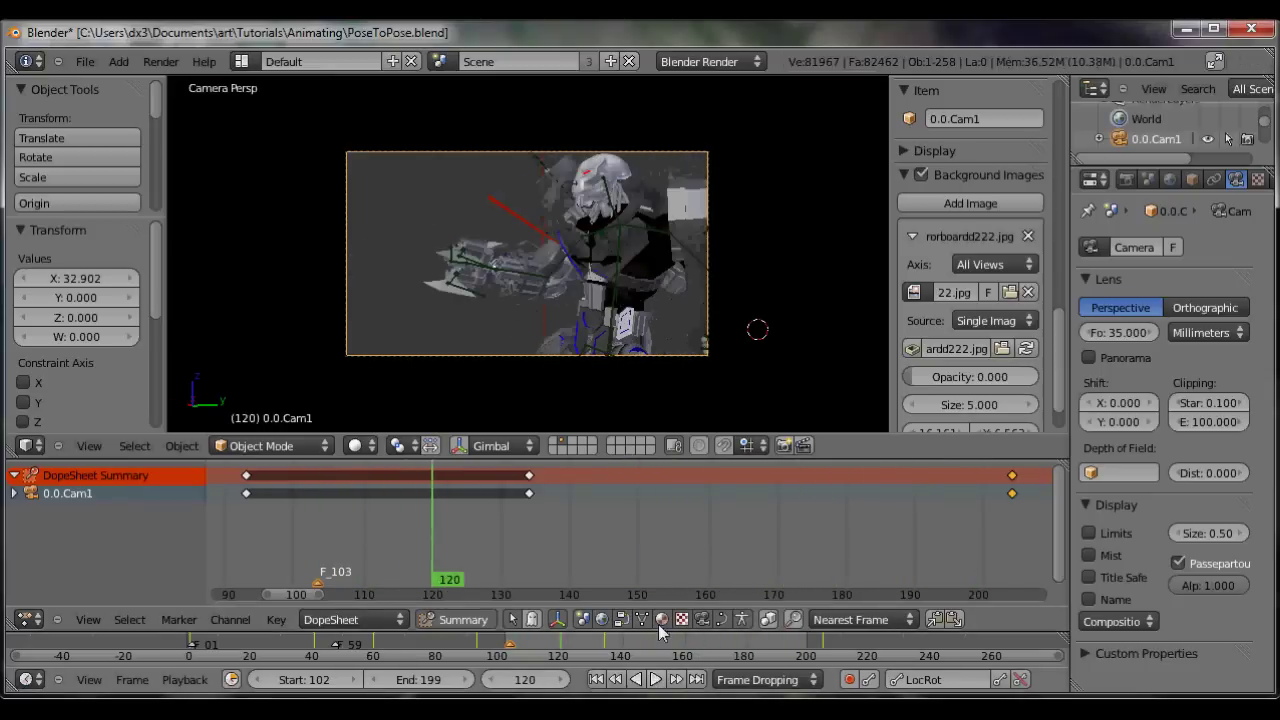
right_click(529, 494)
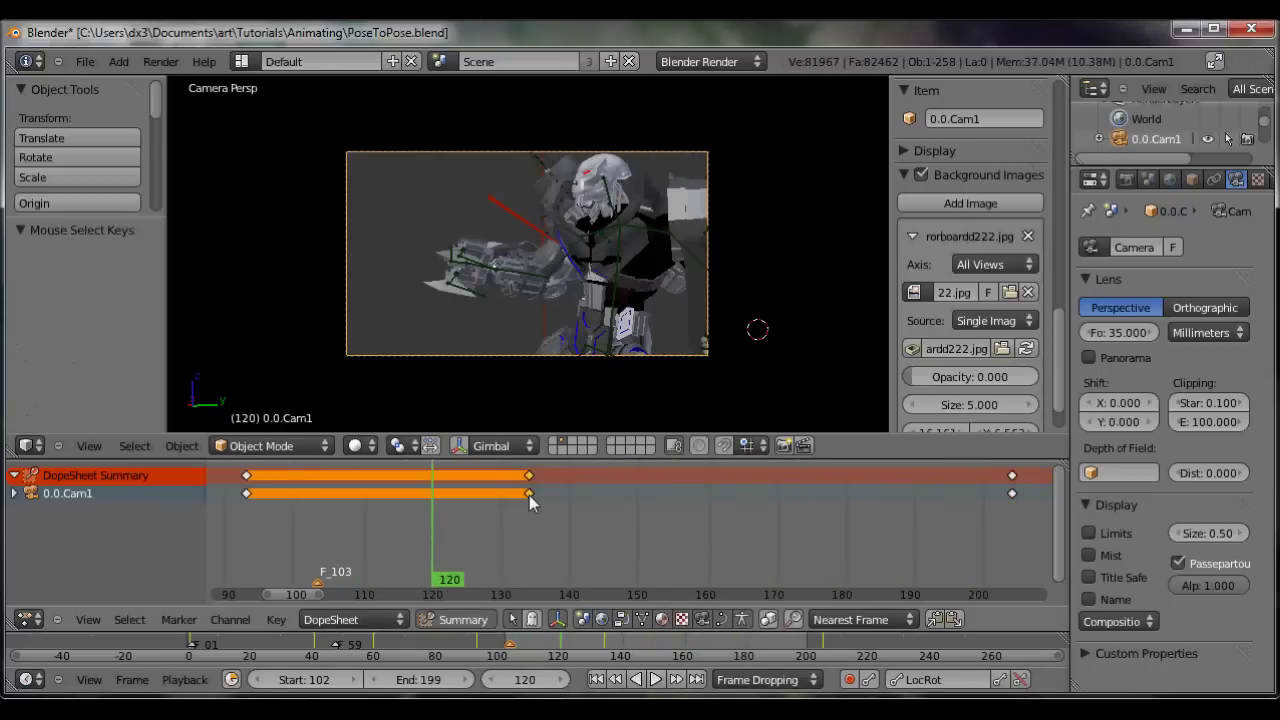
key("g")
left_click(612, 495)
left_click(656, 680)
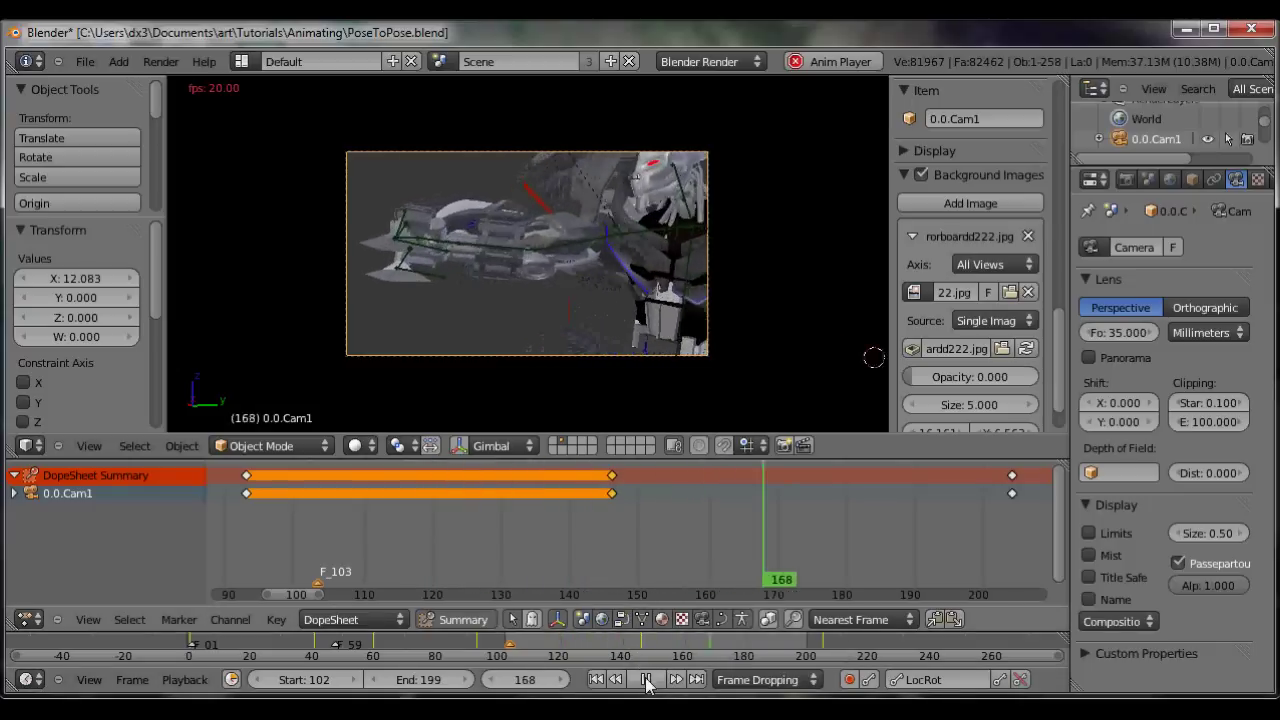
left_click(646, 680)
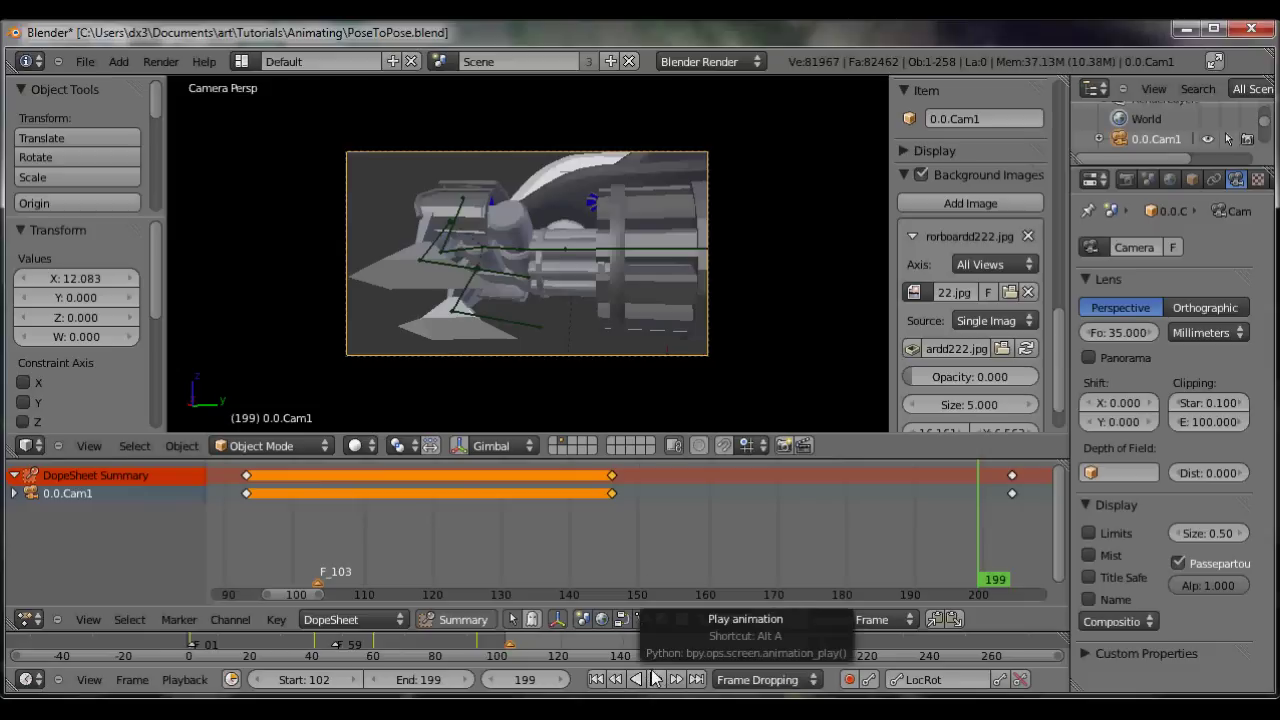
Step: At frame 173, reposition the camera and turn it about Z toward the robot's arm
left_click_drag(809, 638, 723, 636)
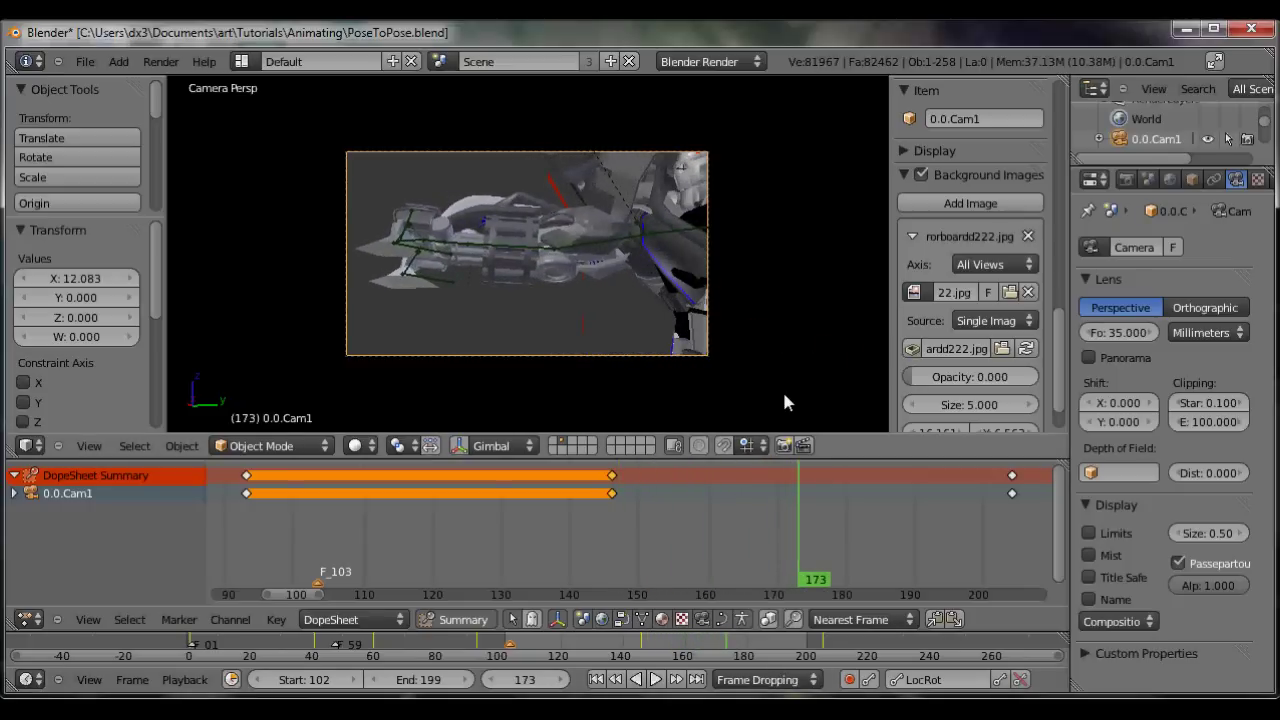
key("g")
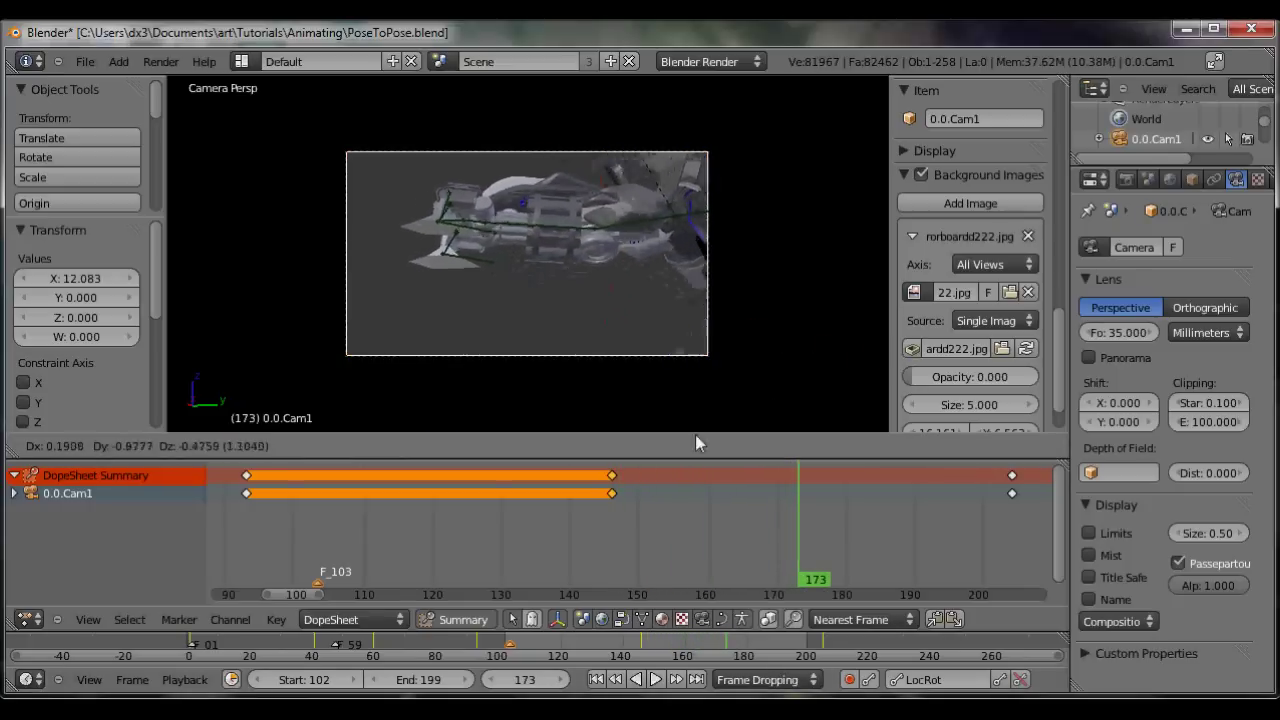
left_click(549, 487)
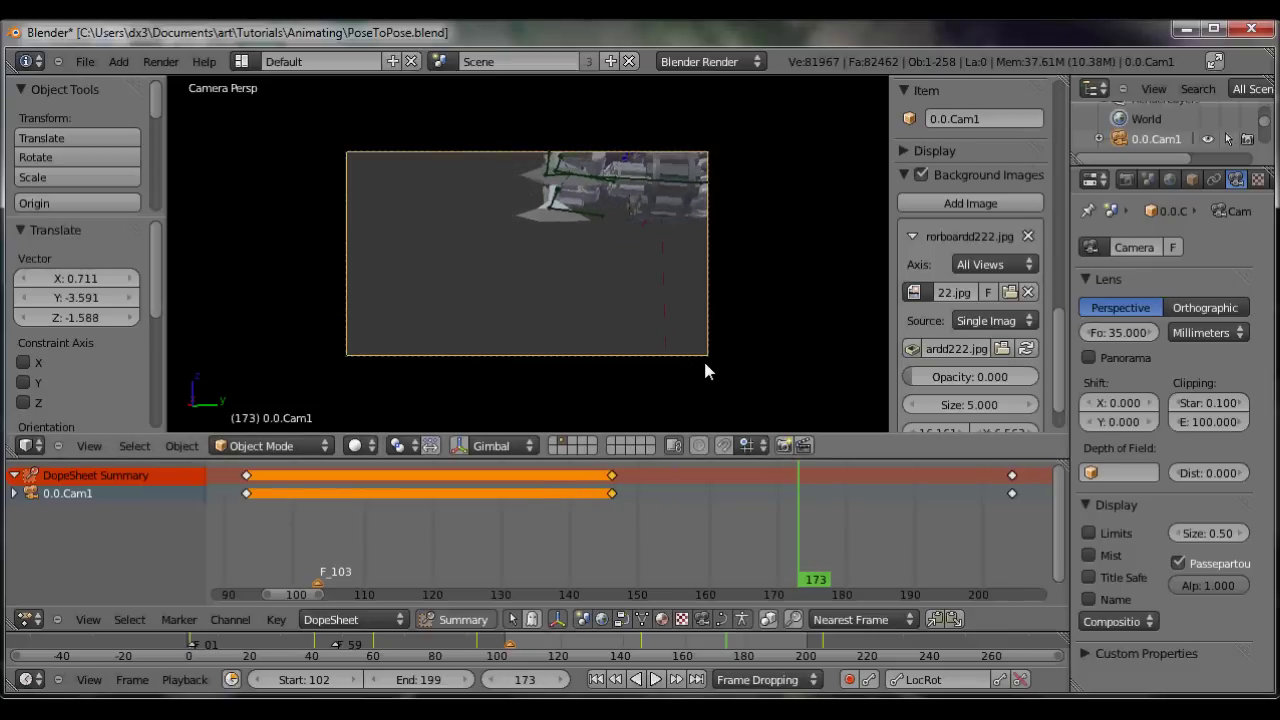
key("r")
key("z")
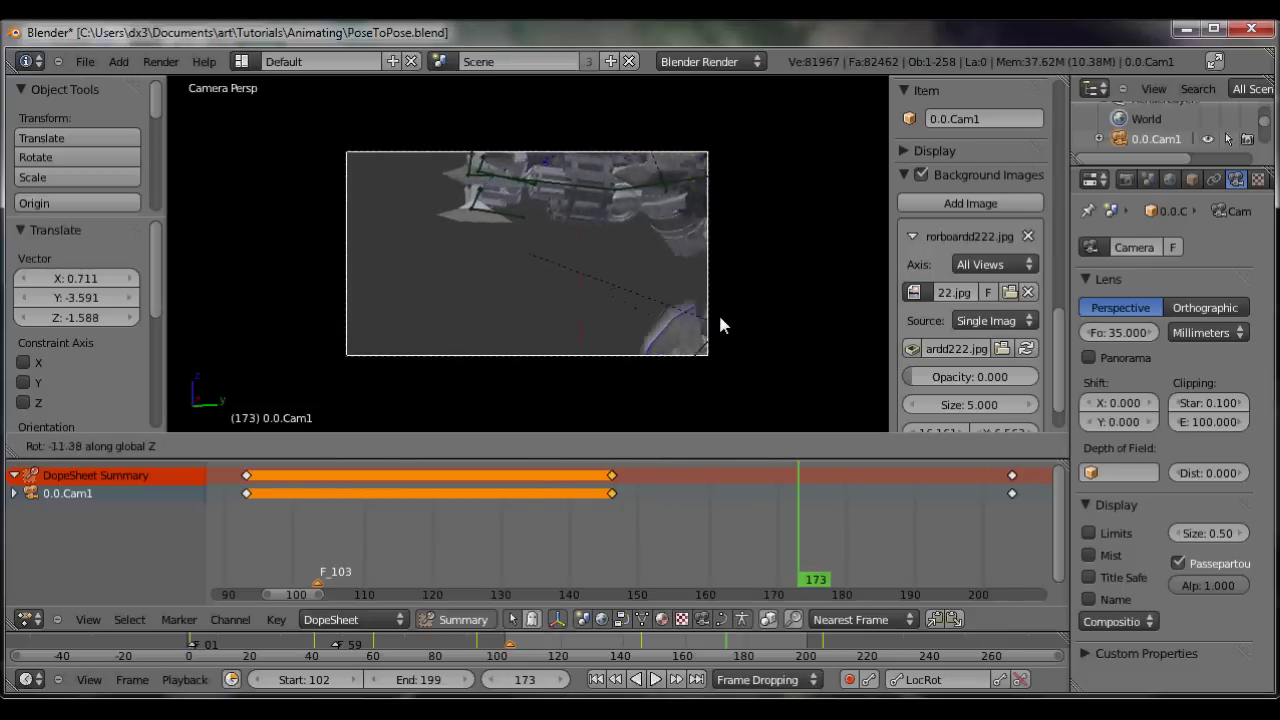
left_click(718, 309)
Step: Tilt the camera about X, key its LocRot at frame 173, and replay from frame 142
key("r")
key("x")
key("x")
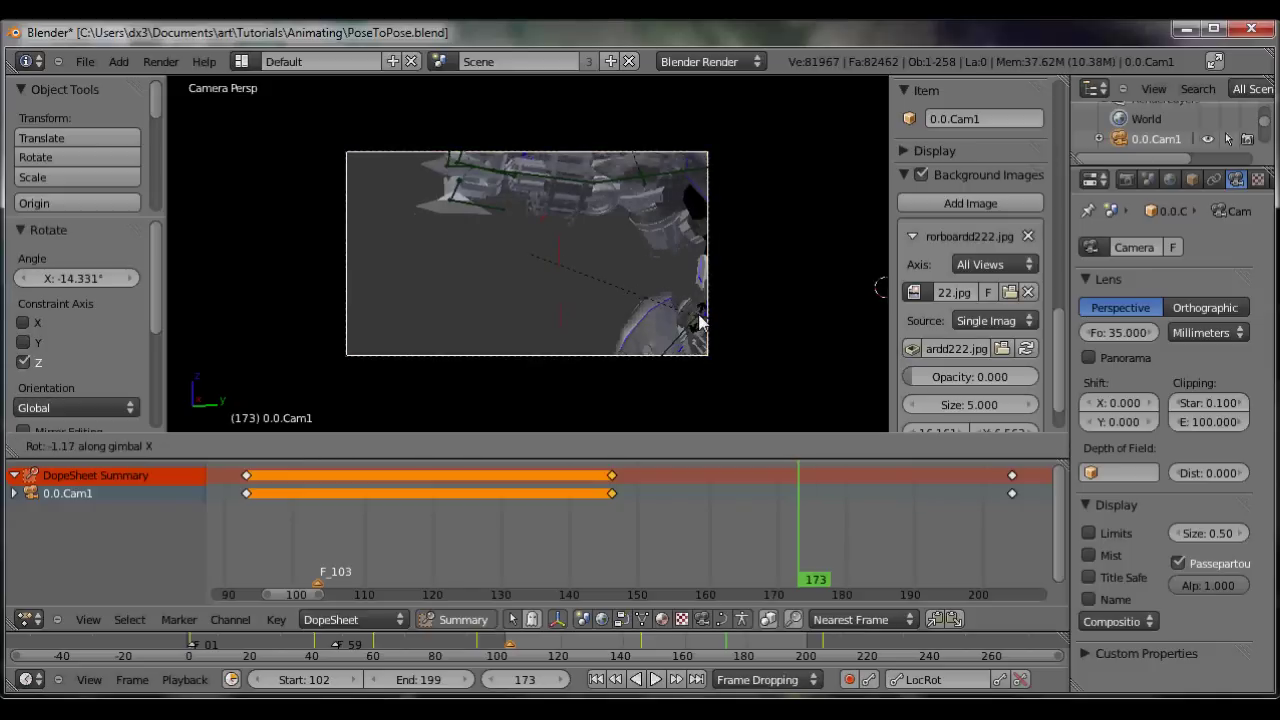
left_click(697, 363)
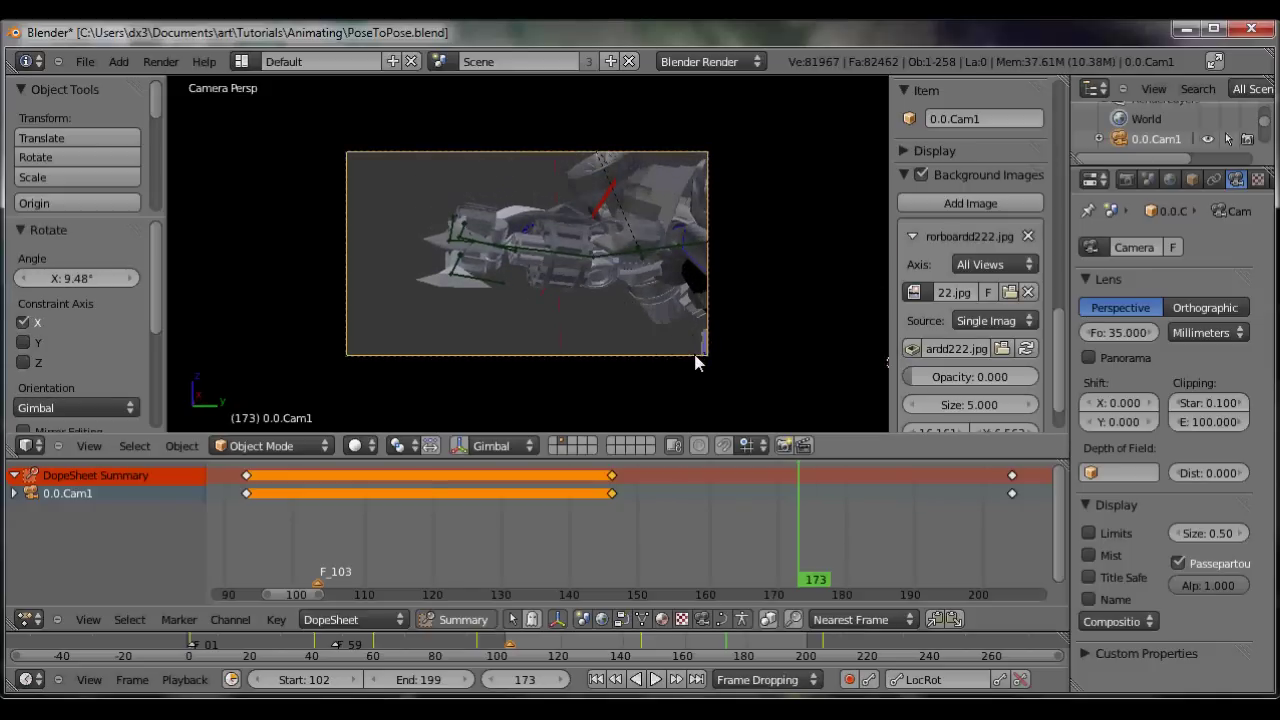
key("i")
left_click_drag(811, 491, 603, 512)
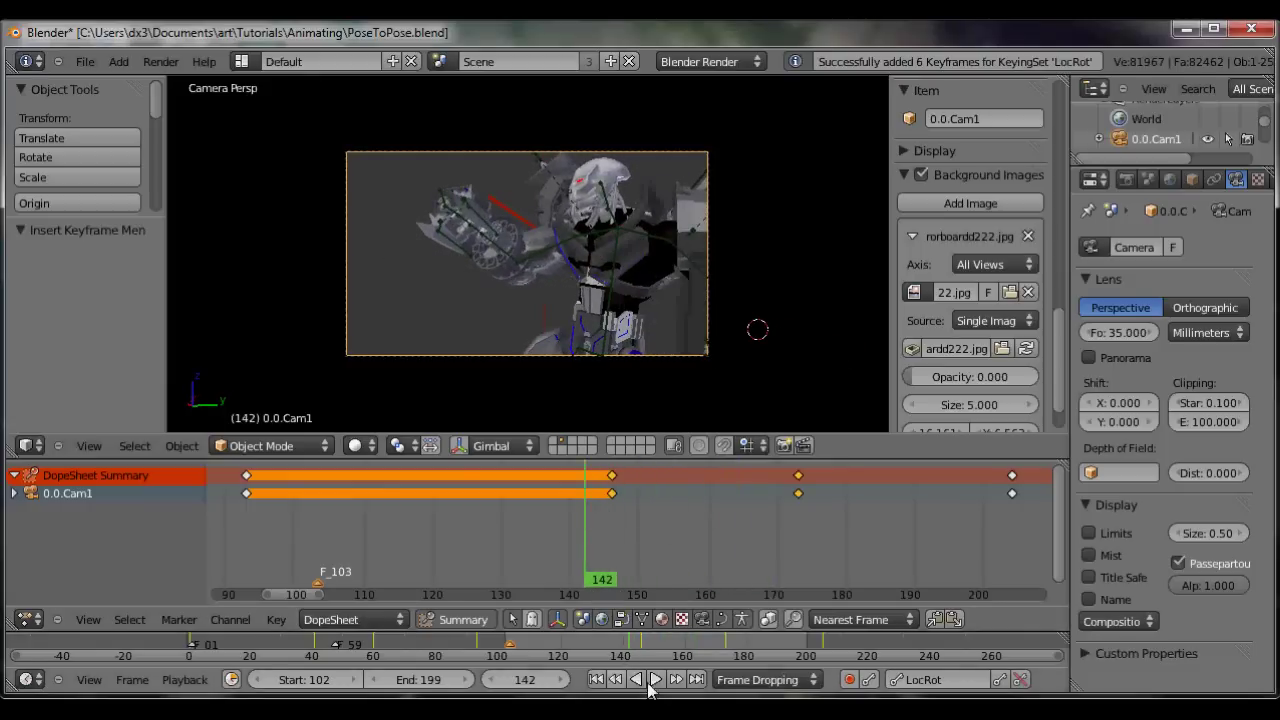
left_click(653, 680)
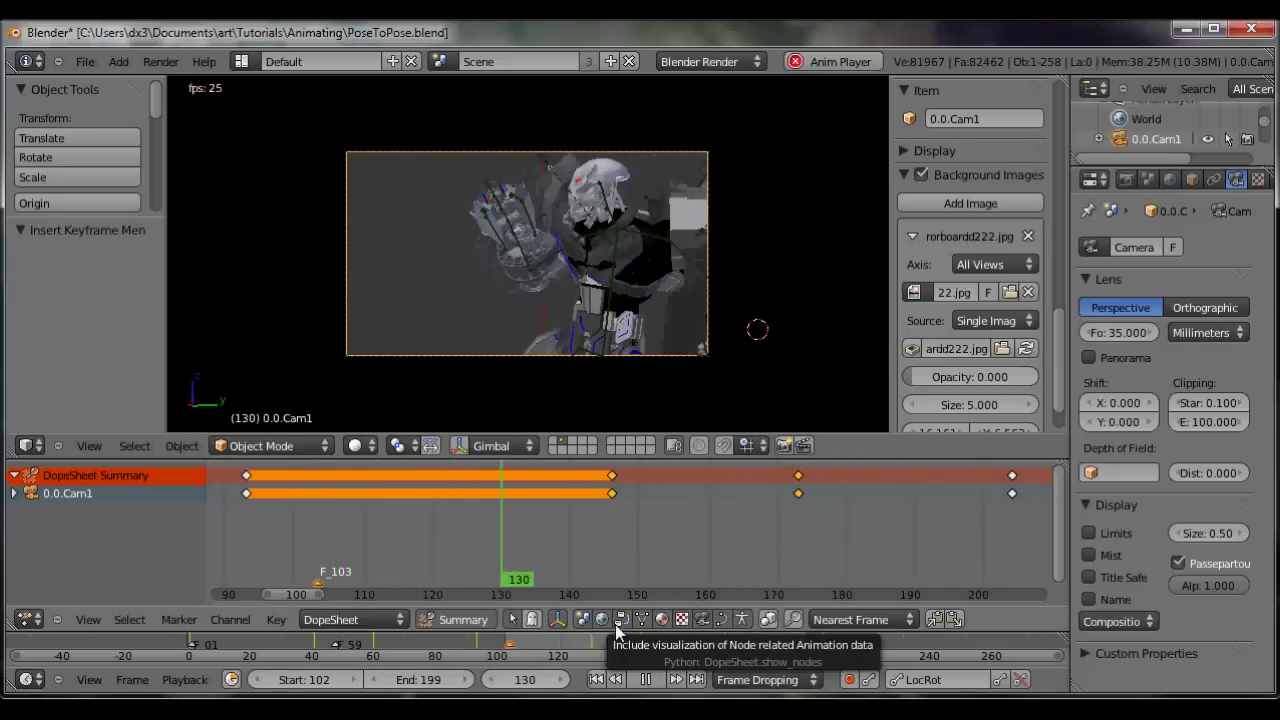
Step: Extend the scene's end frame from 199 to 231 and play the longer range
left_click(652, 681)
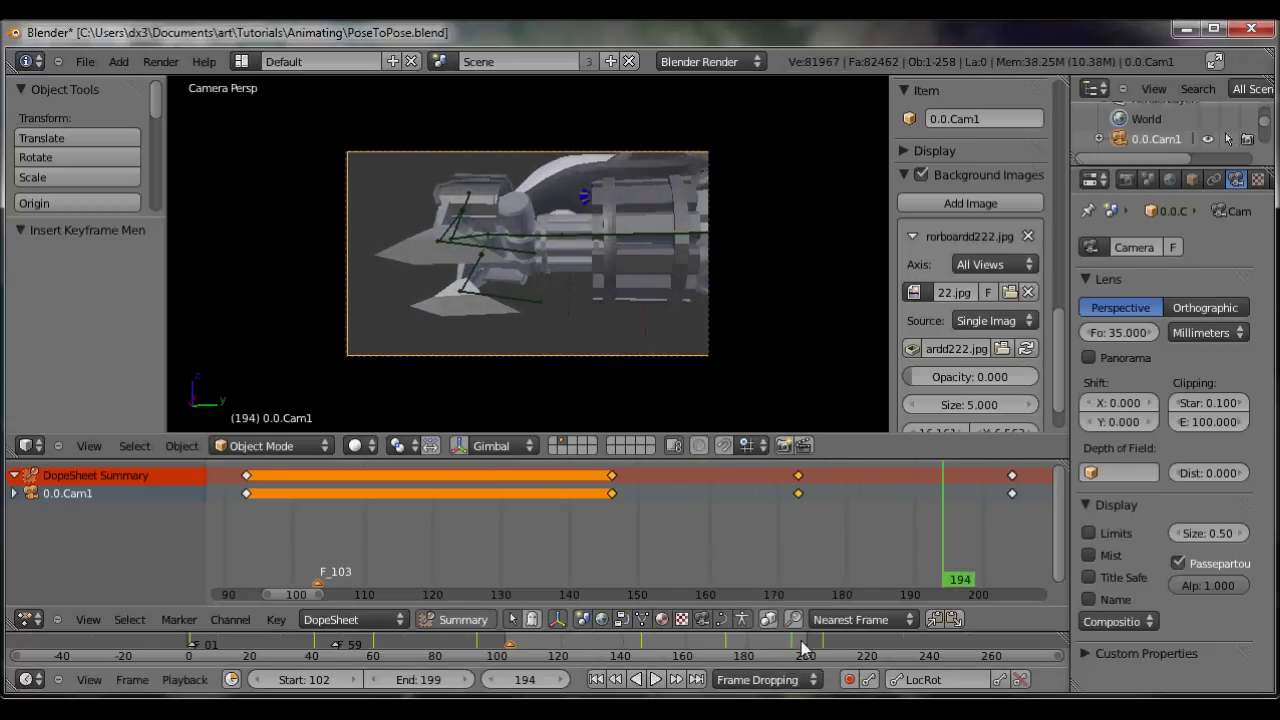
left_click_drag(805, 648, 824, 645)
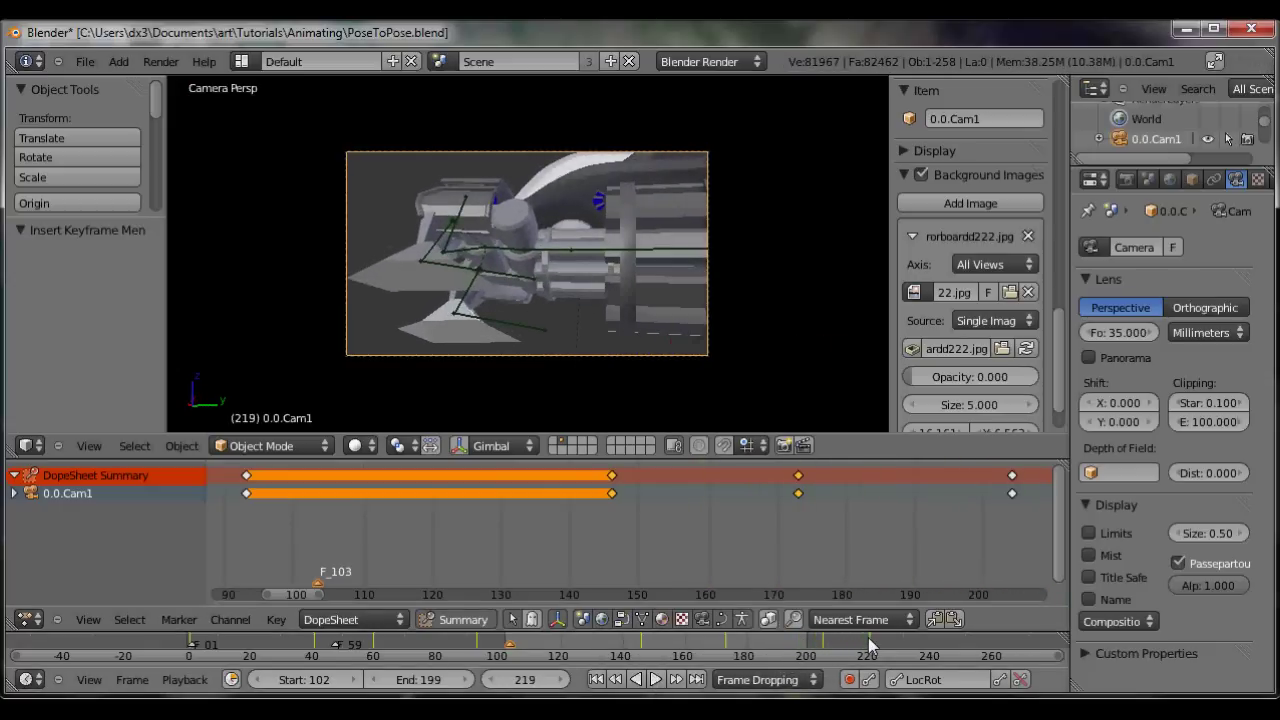
key("e")
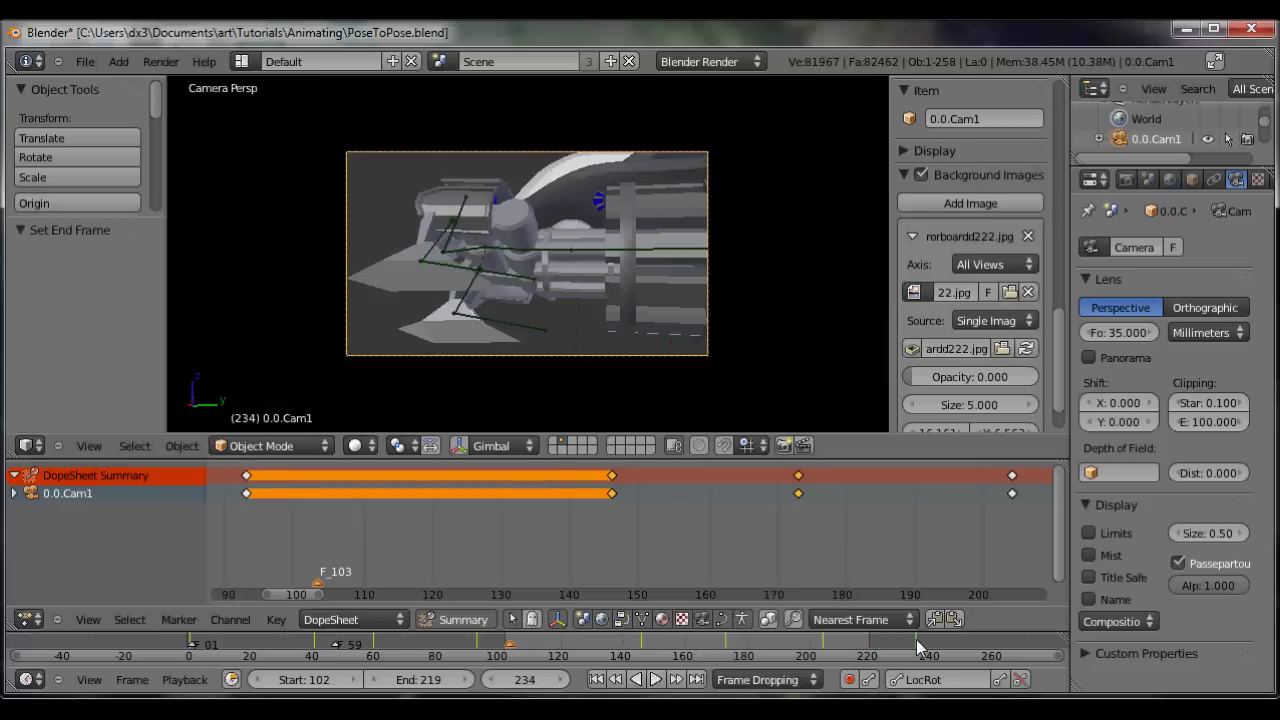
left_click(655, 679)
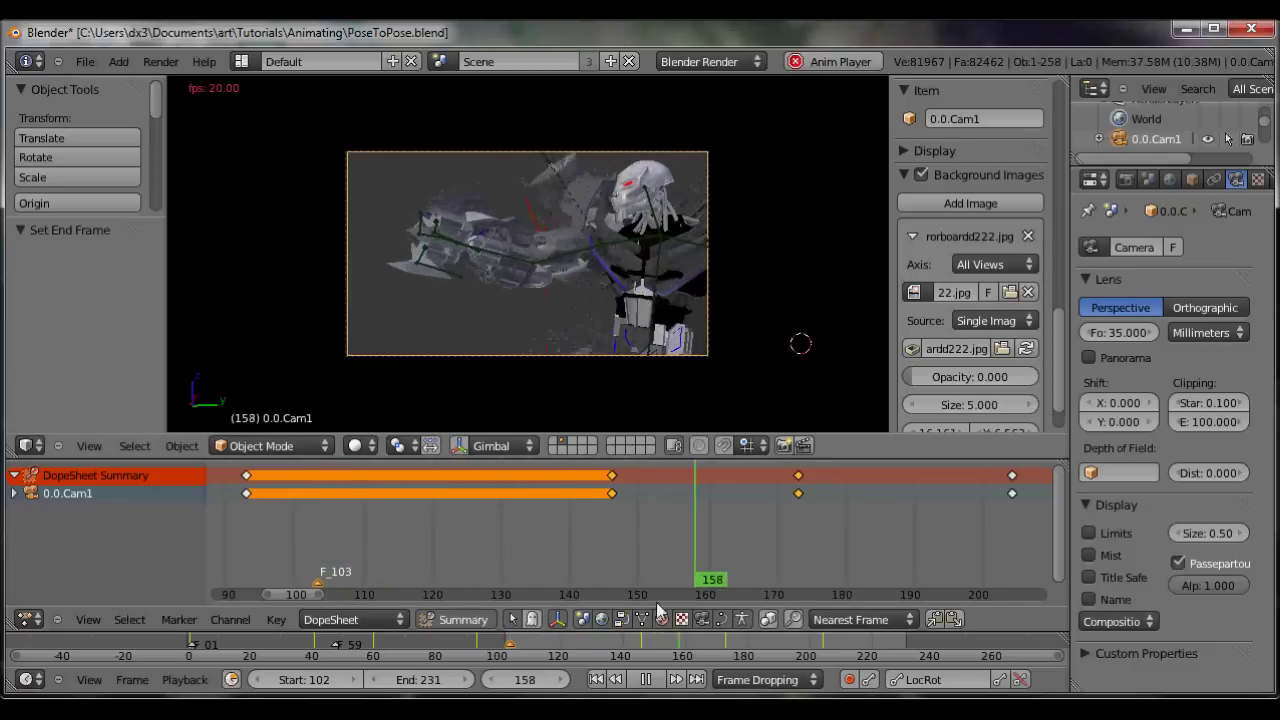
Step: Review the shot's final frames, then replay from around frame 141 and stop
left_click(647, 680)
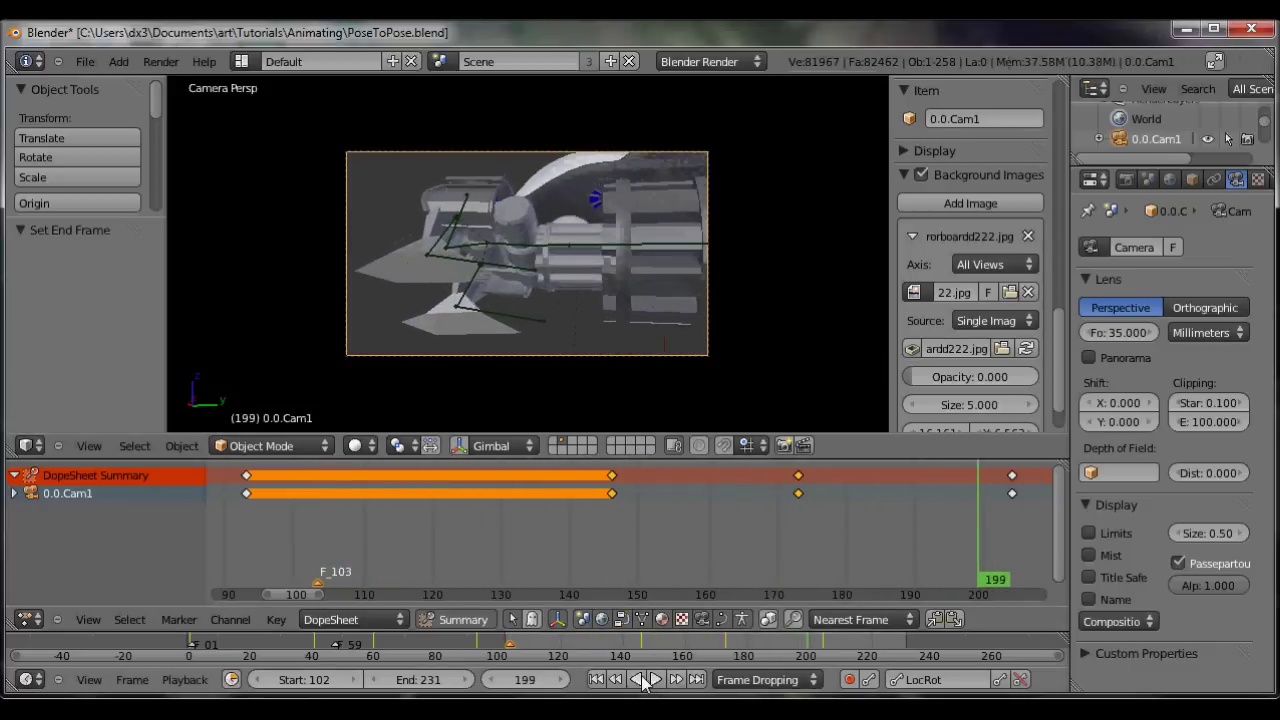
mouse_move(807, 638)
left_mouse_down()
mouse_move(773, 645)
mouse_move(827, 637)
left_mouse_up()
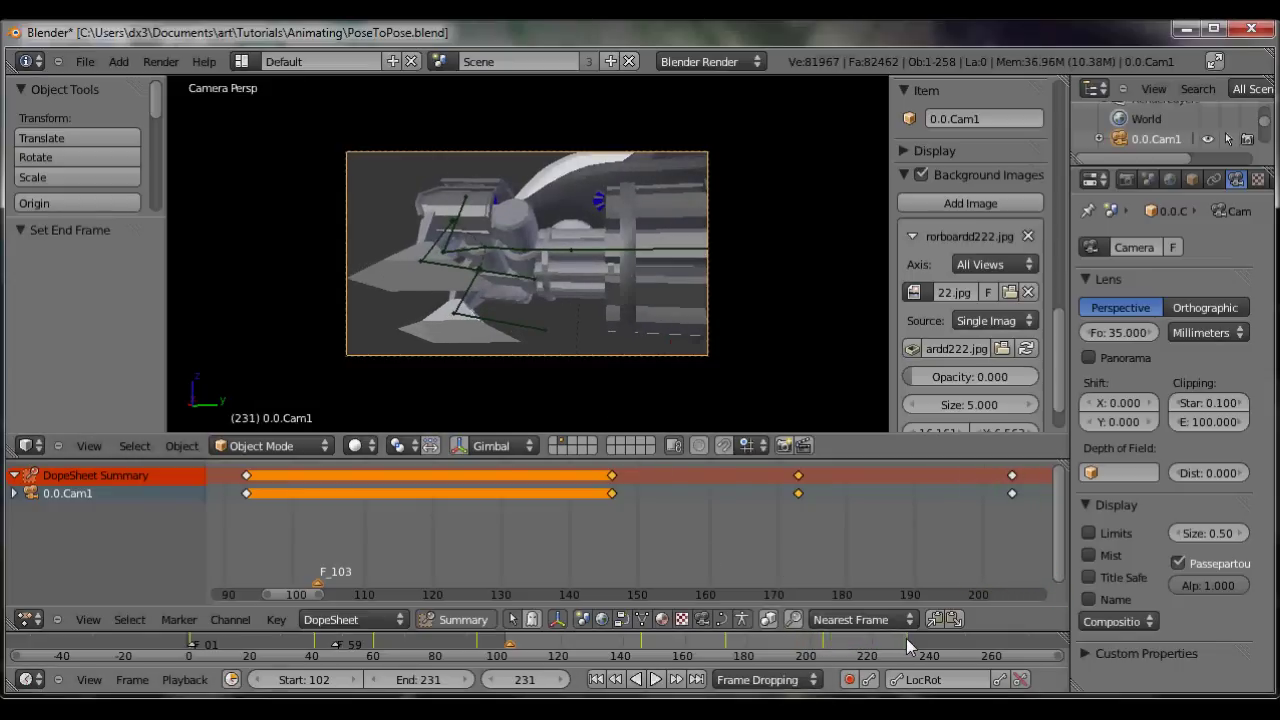
left_click_drag(906, 638, 623, 645)
left_click(650, 679)
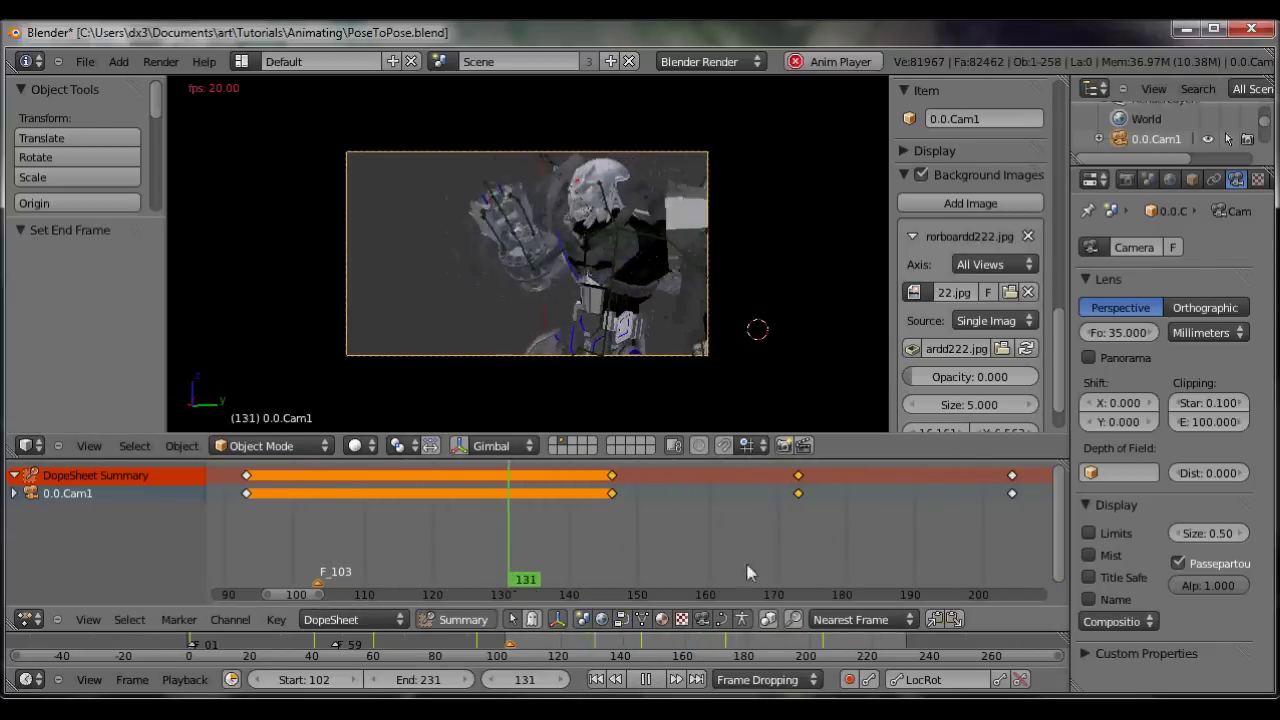
left_click(647, 679)
Step: At frame 238, move the camera, rotate it about Z, key LocRot, and play back
left_click(885, 640)
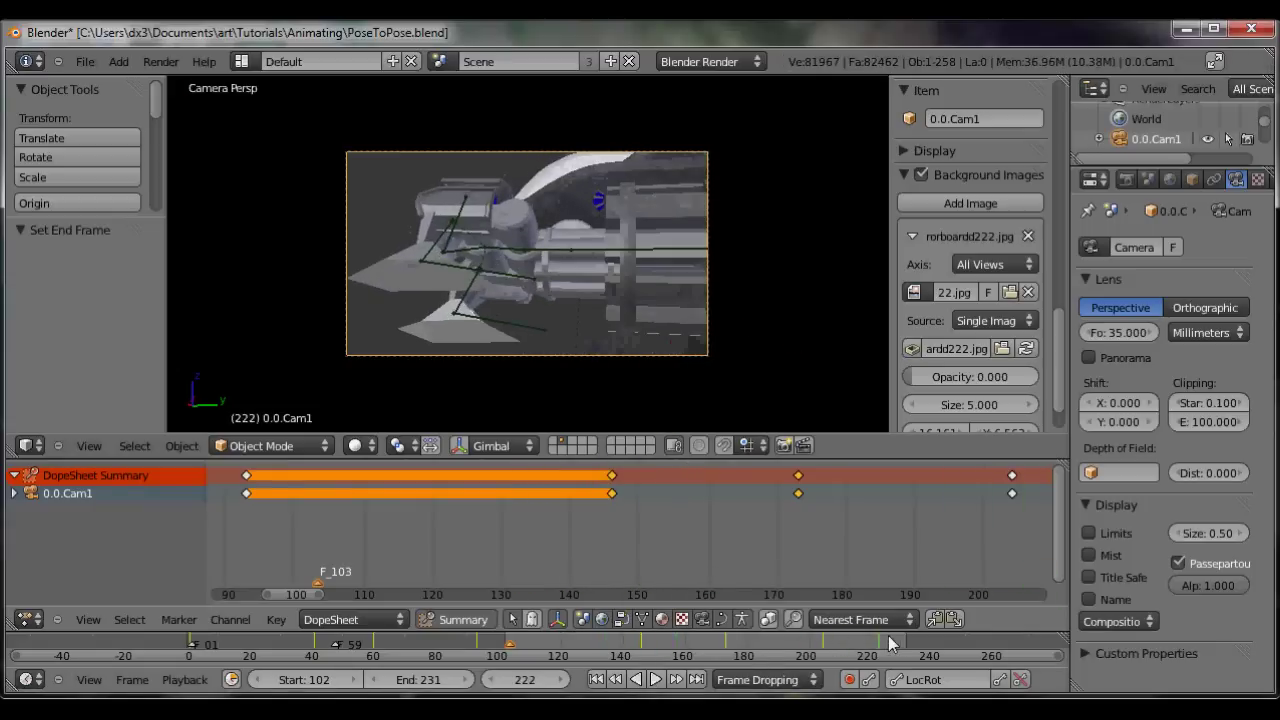
key("g")
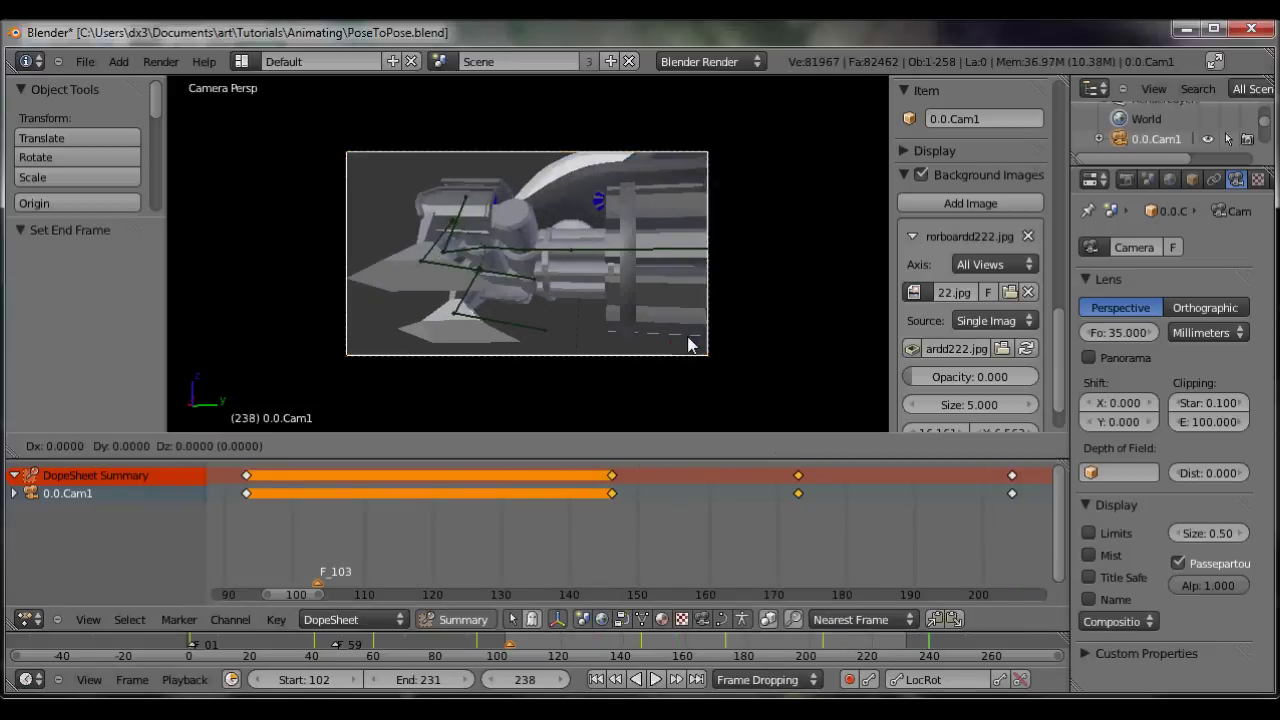
left_click(573, 344)
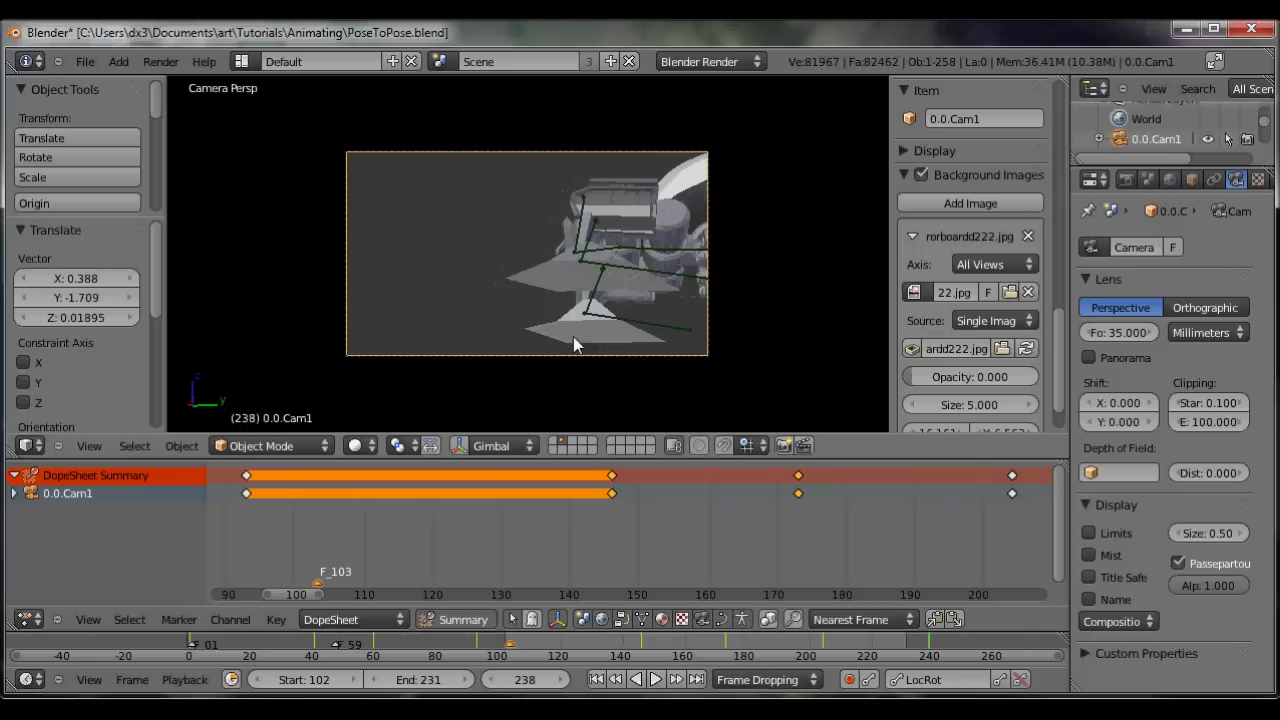
key("r")
key("z")
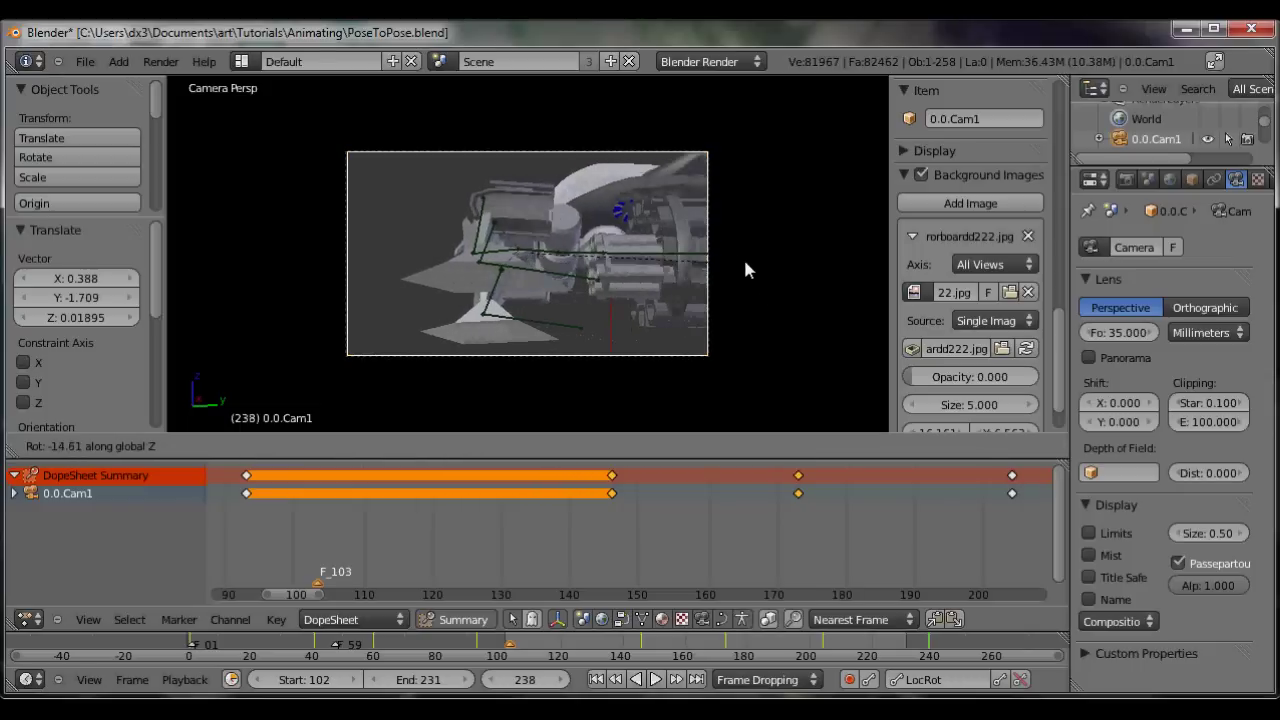
left_click(719, 247)
key("i")
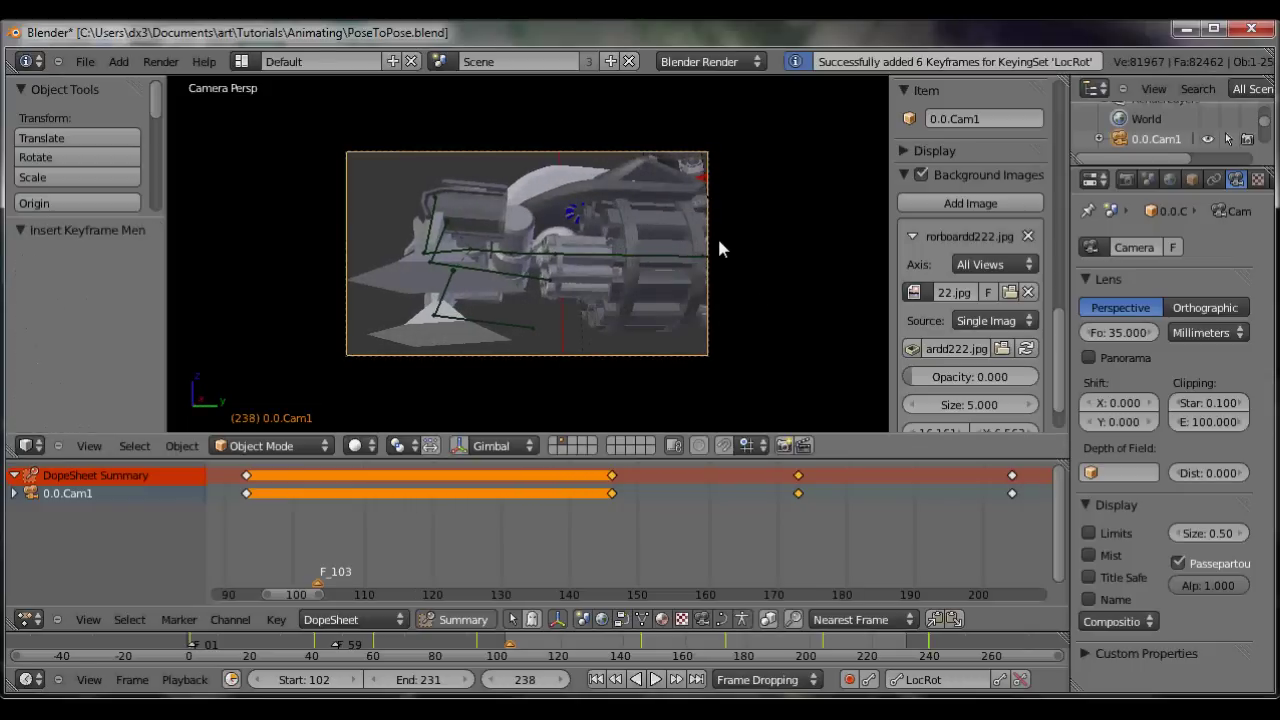
left_click(655, 679)
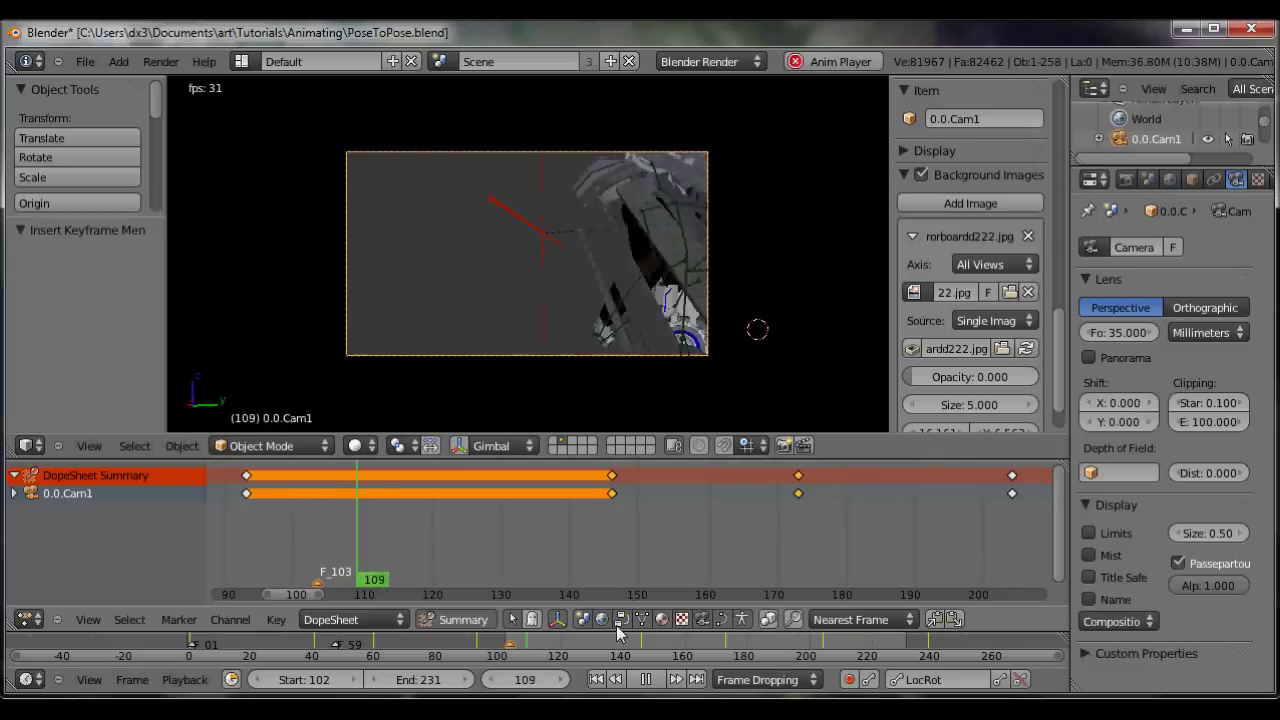
Step: At frame 204, move and turn the camera about Z for an arm close-up, keying LocRot
left_click(645, 679)
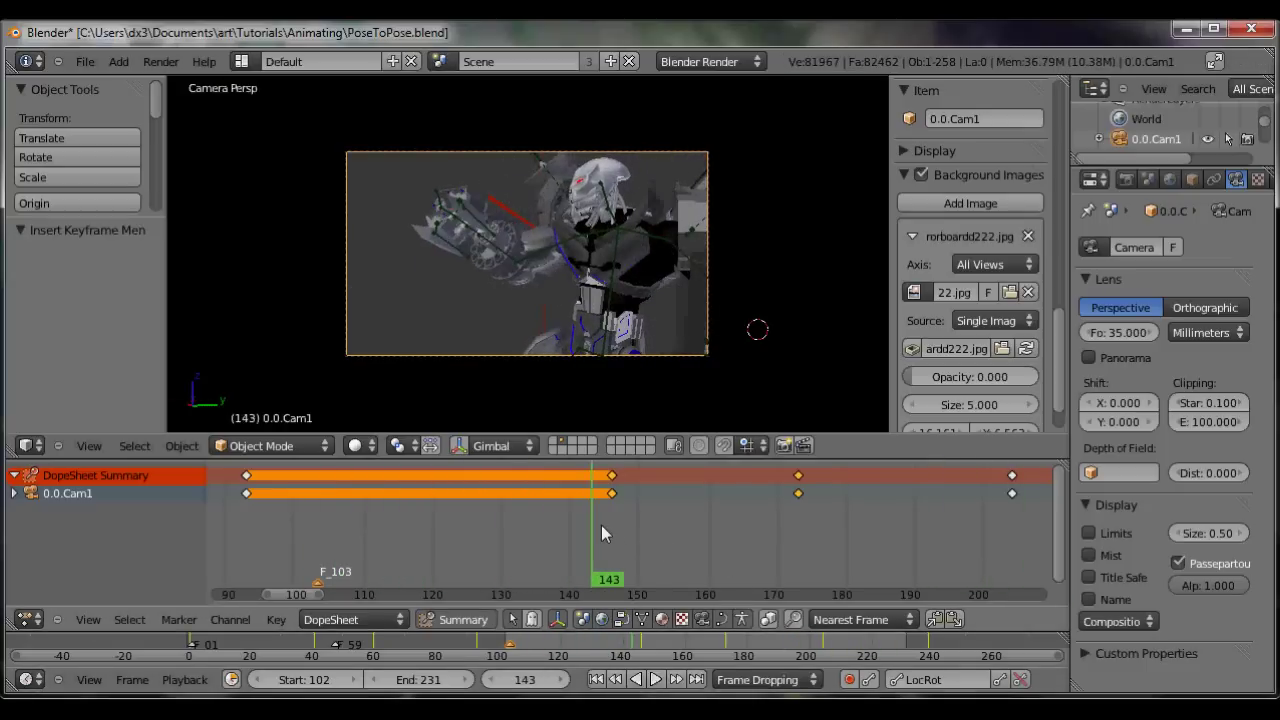
left_click_drag(601, 525, 1010, 526)
key("g")
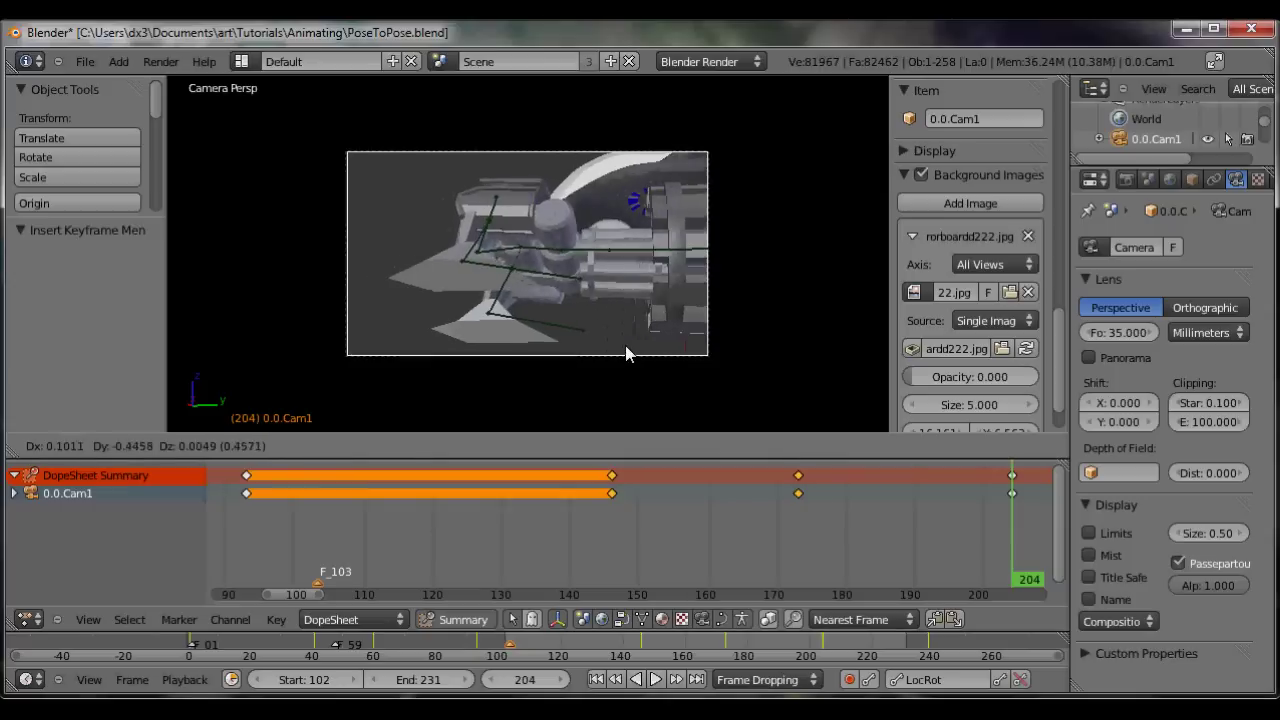
left_click(583, 357)
key("r")
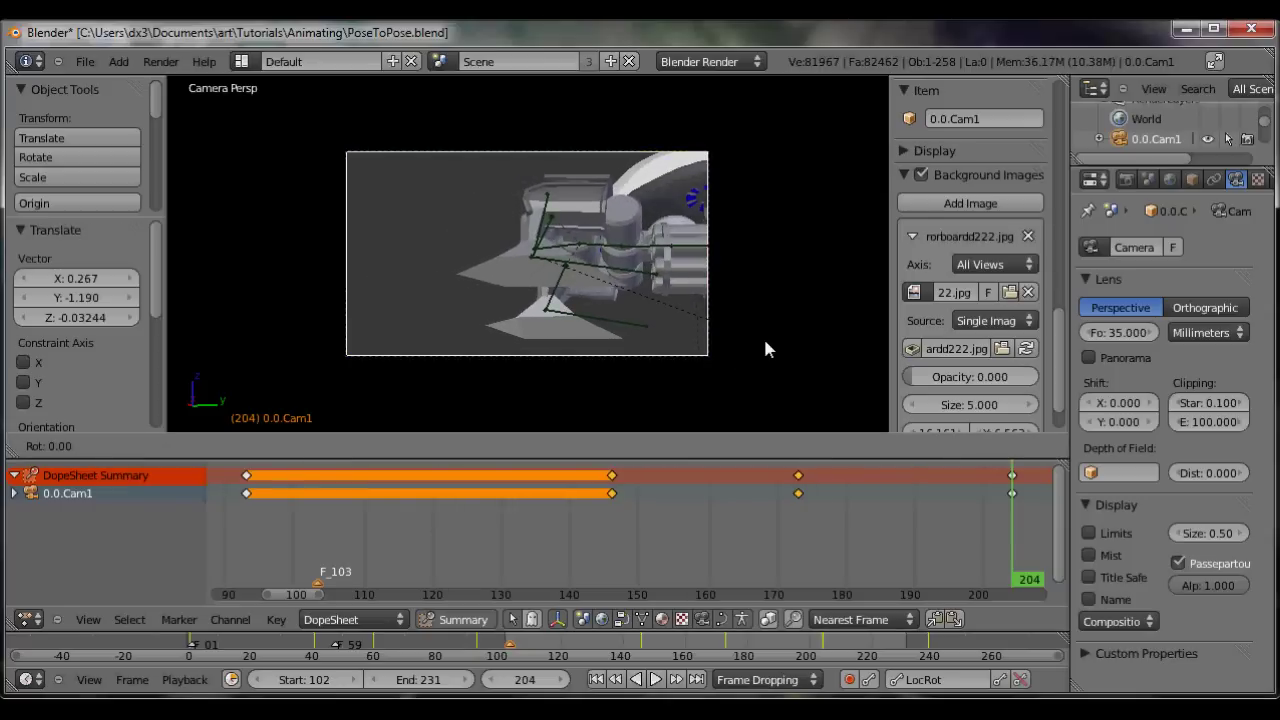
key("z")
left_click(741, 281)
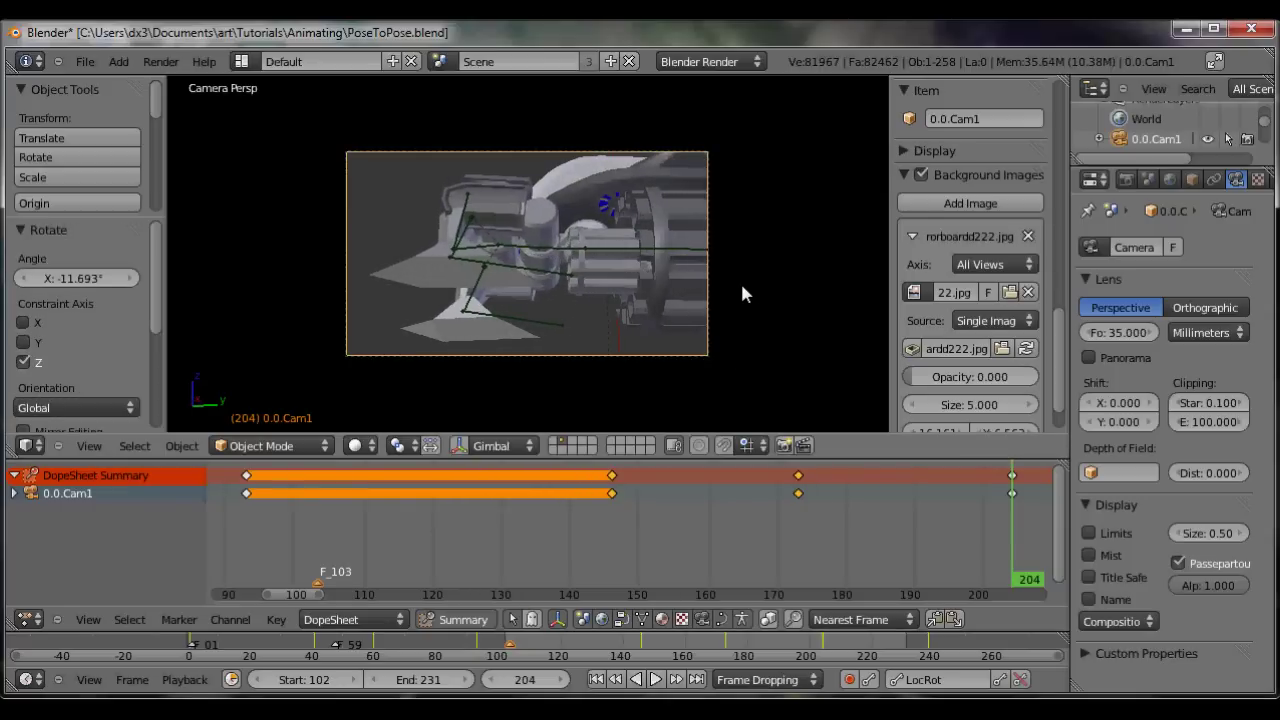
key("i")
Step: Play the animation from outside the camera view, then stop and return to frame 147
key("alt+a")
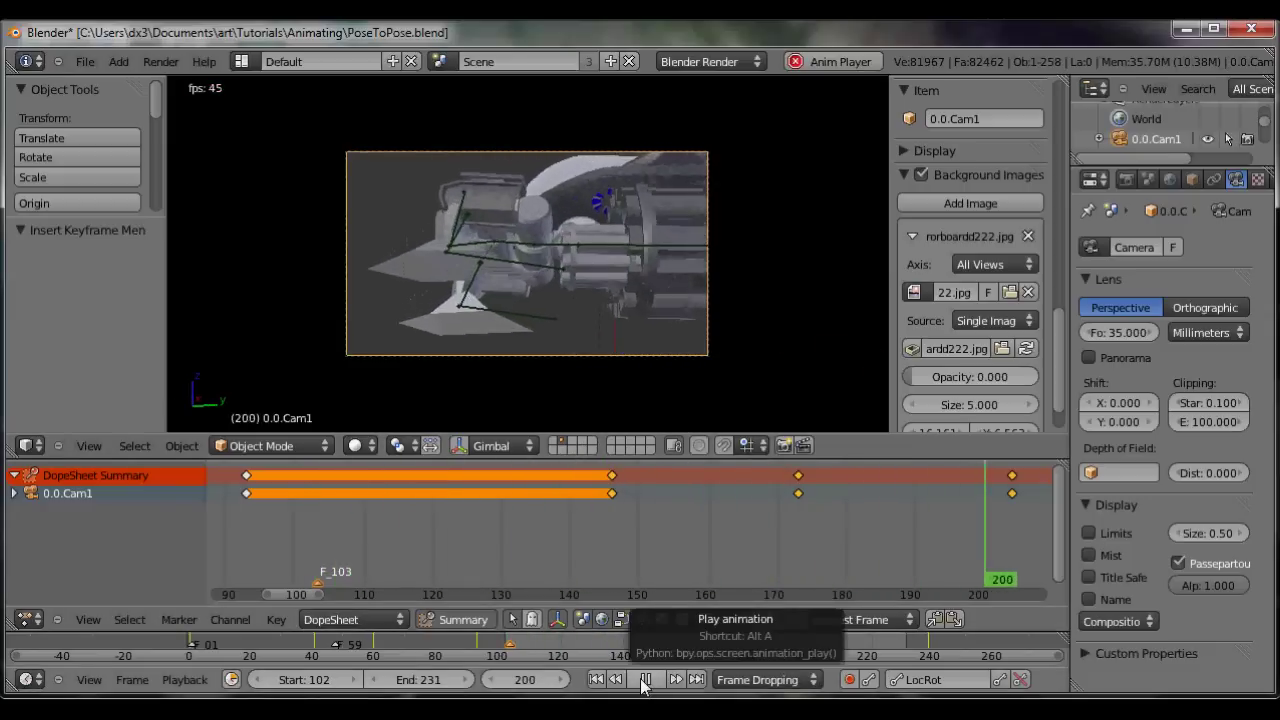
key("KP_0")
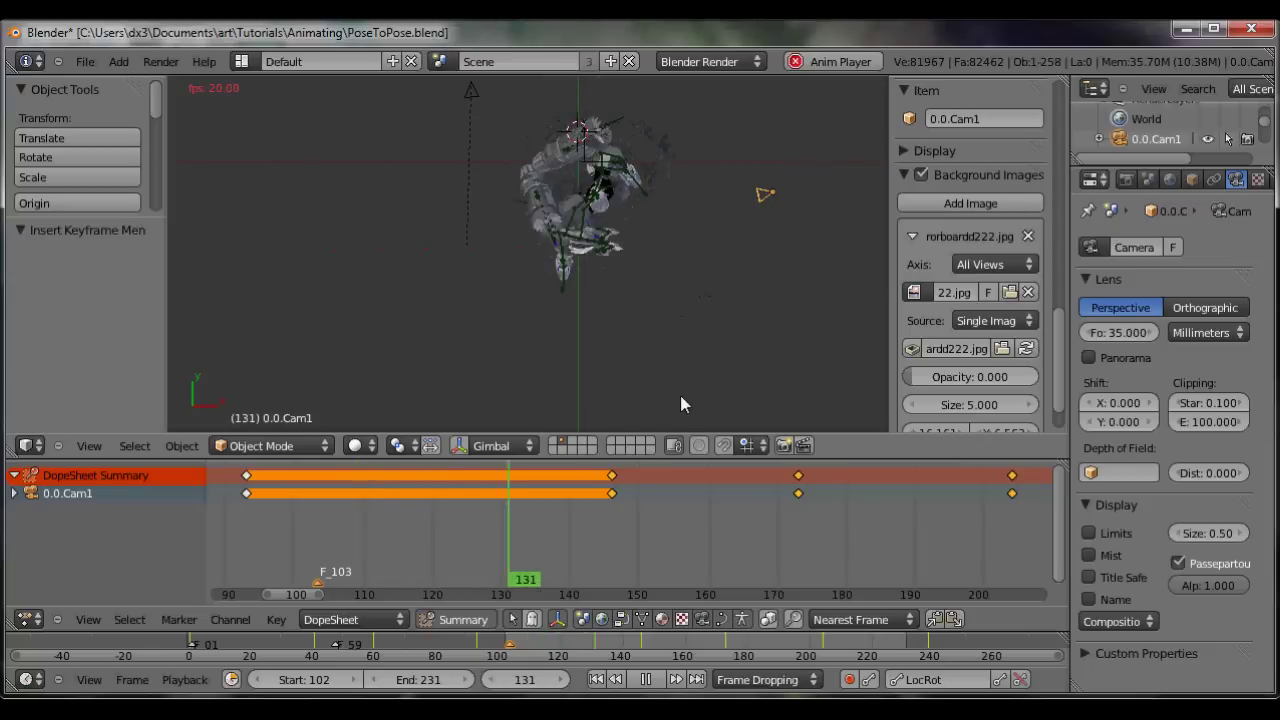
left_click(649, 680)
mouse_move(743, 642)
left_mouse_down()
mouse_move(618, 642)
mouse_move(748, 648)
left_mouse_up()
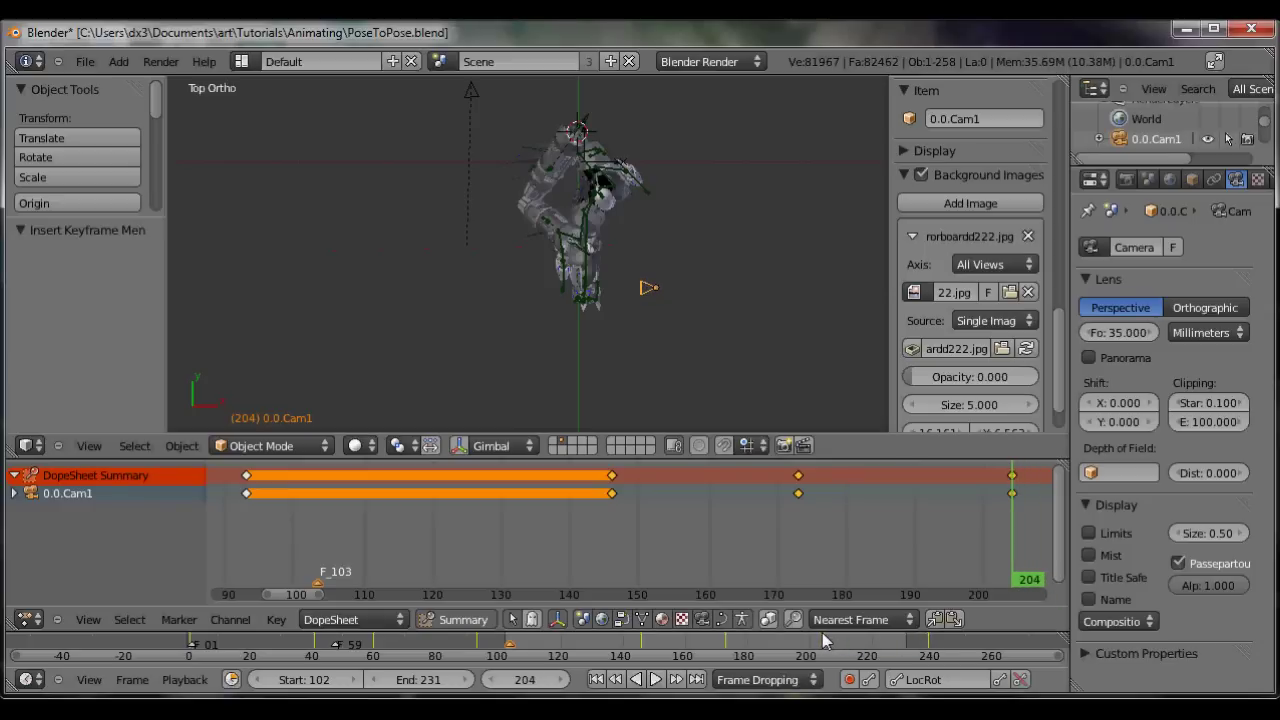
Step: Delete the camera's keyframes at frame 204
left_click(1012, 480)
key("x")
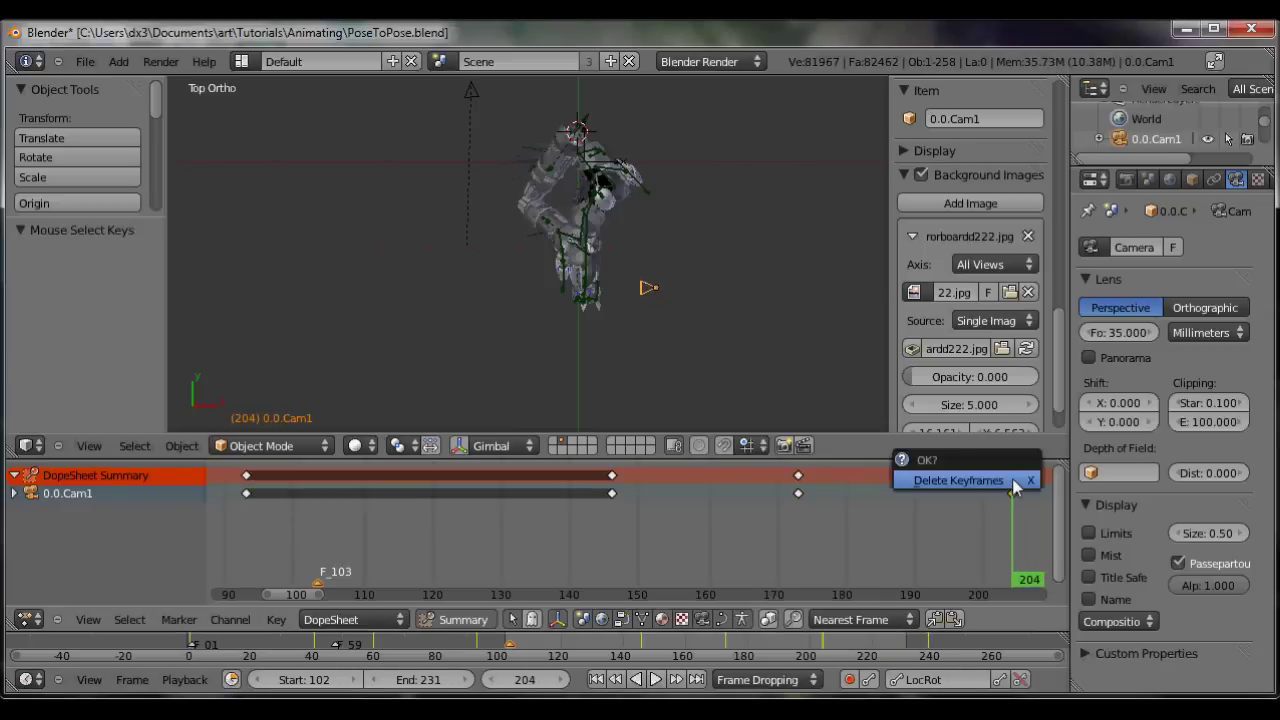
left_click(1012, 486)
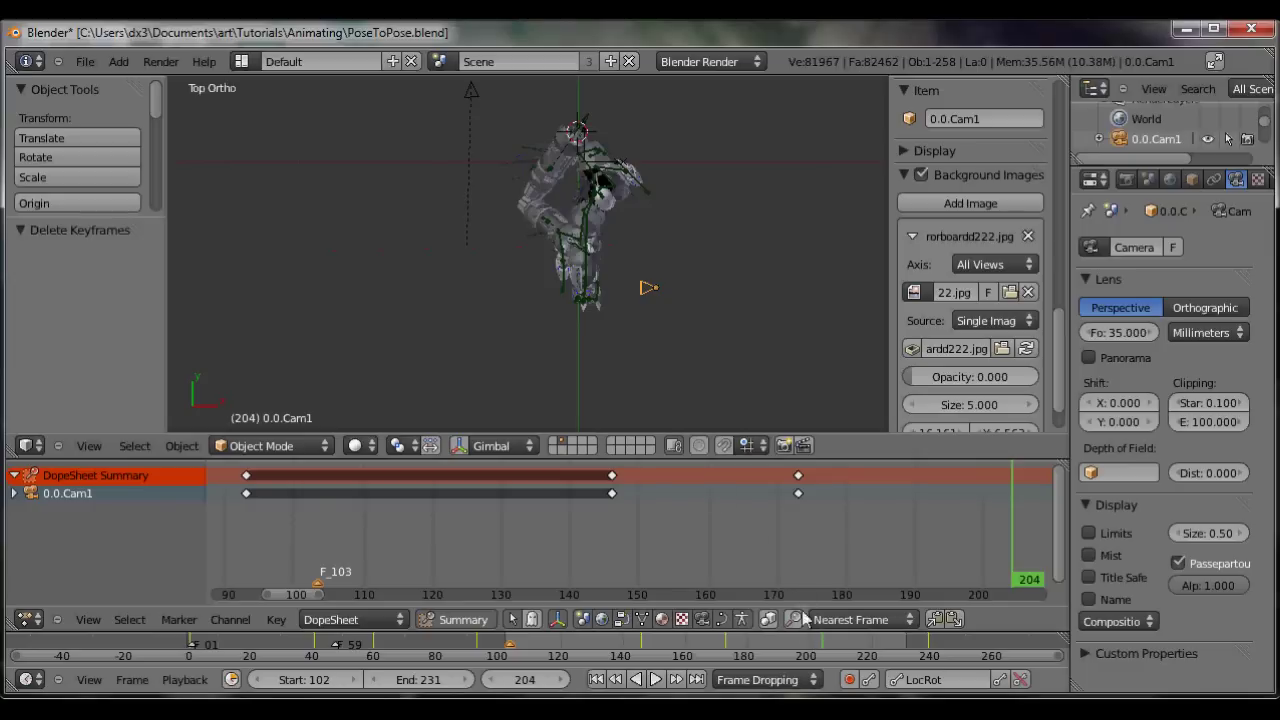
Step: Return to the camera view, play the animation through, and stop at frame 201
left_click_drag(779, 651, 643, 643)
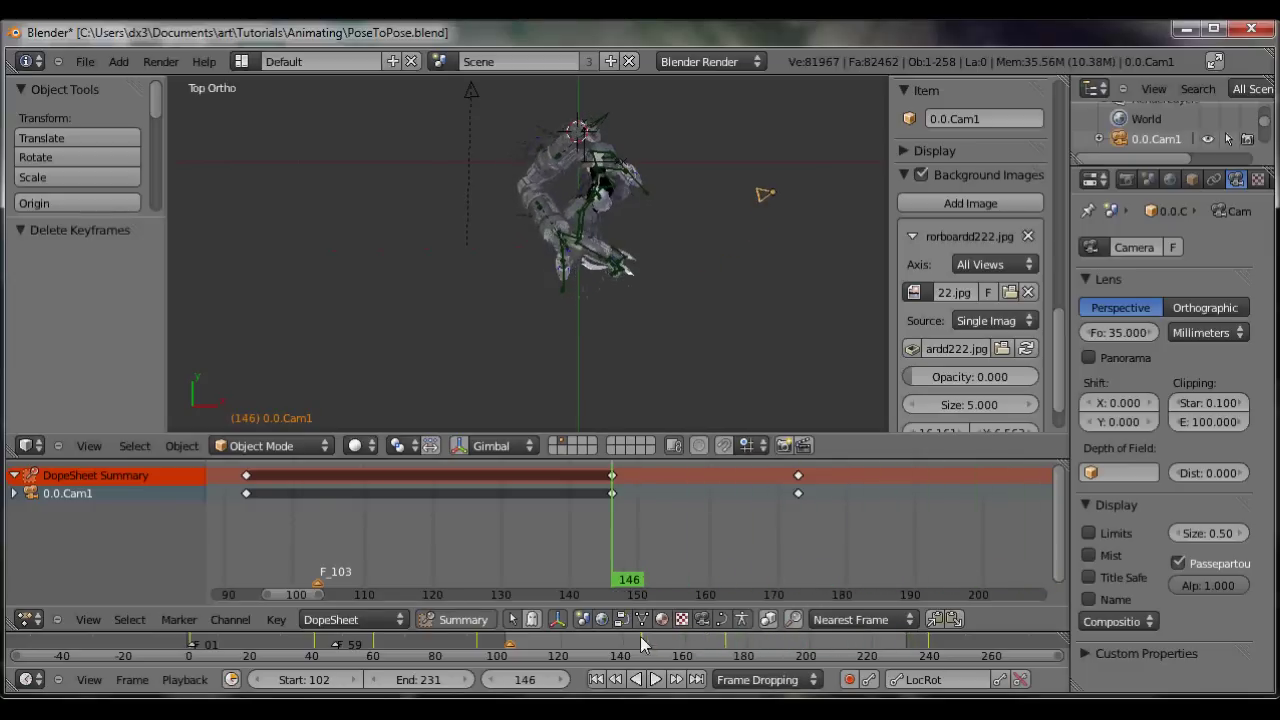
key("KP_0")
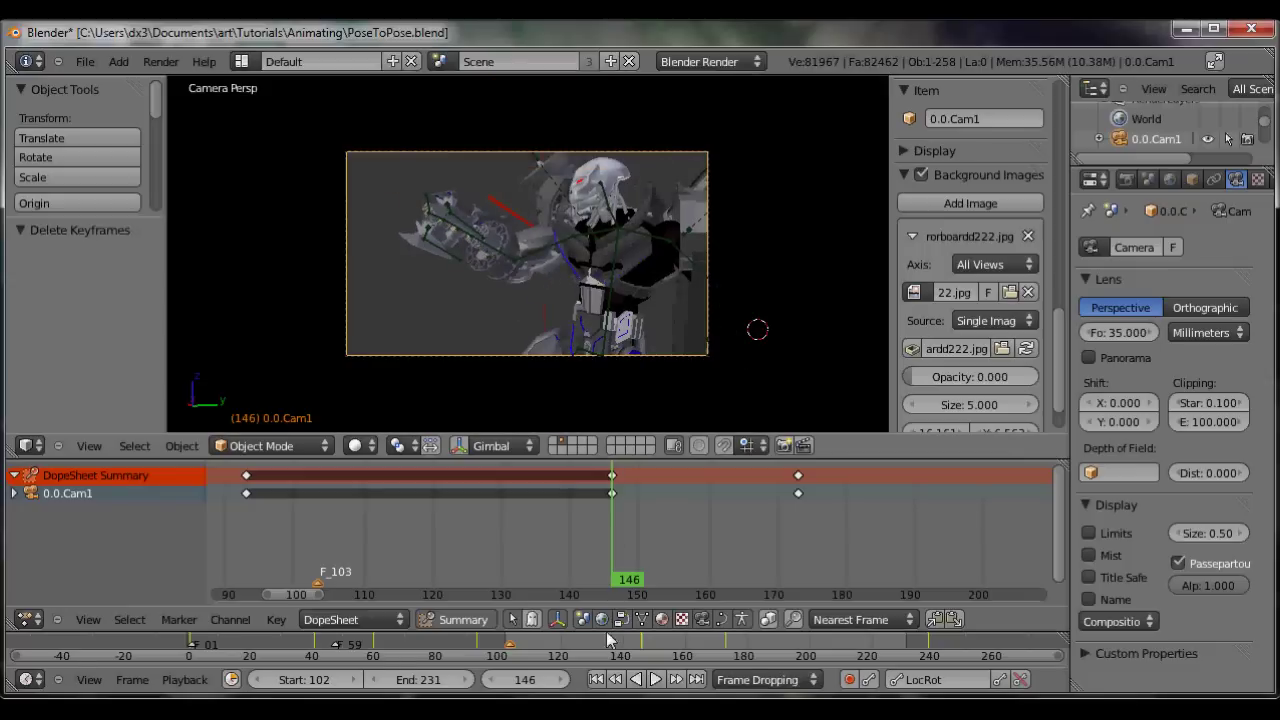
left_click(652, 683)
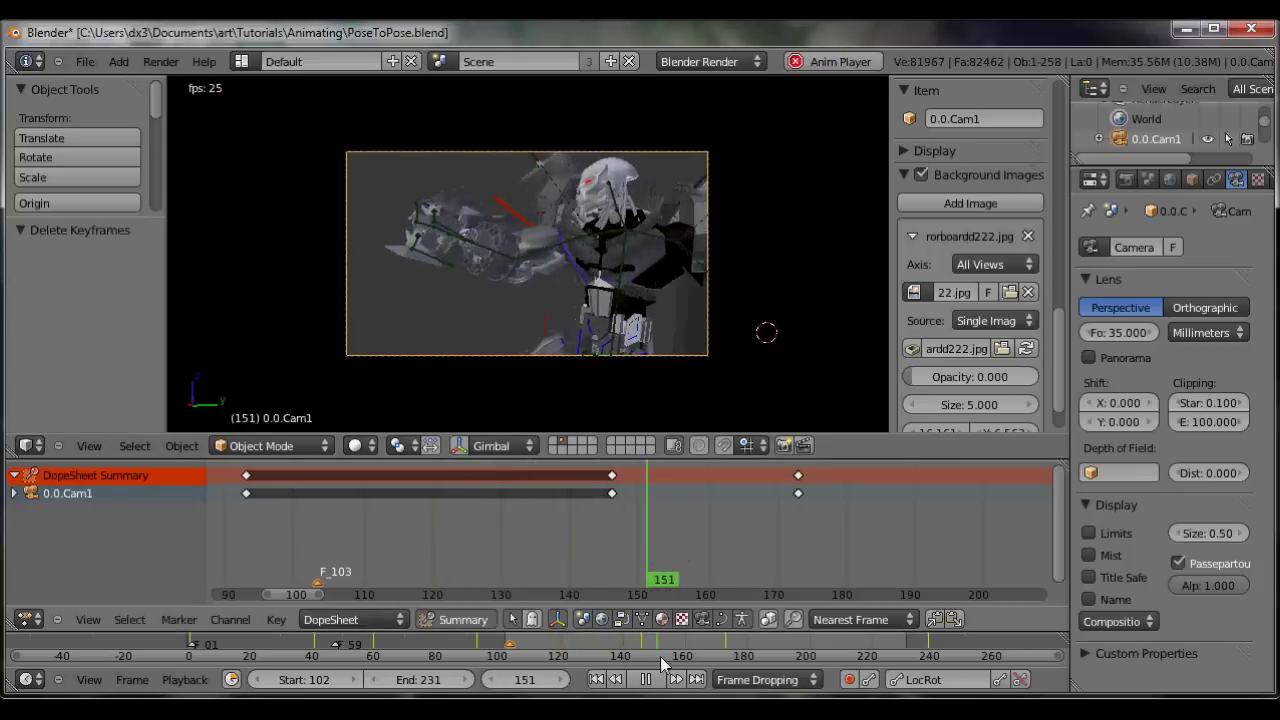
left_click(652, 680)
left_click_drag(697, 638, 814, 638)
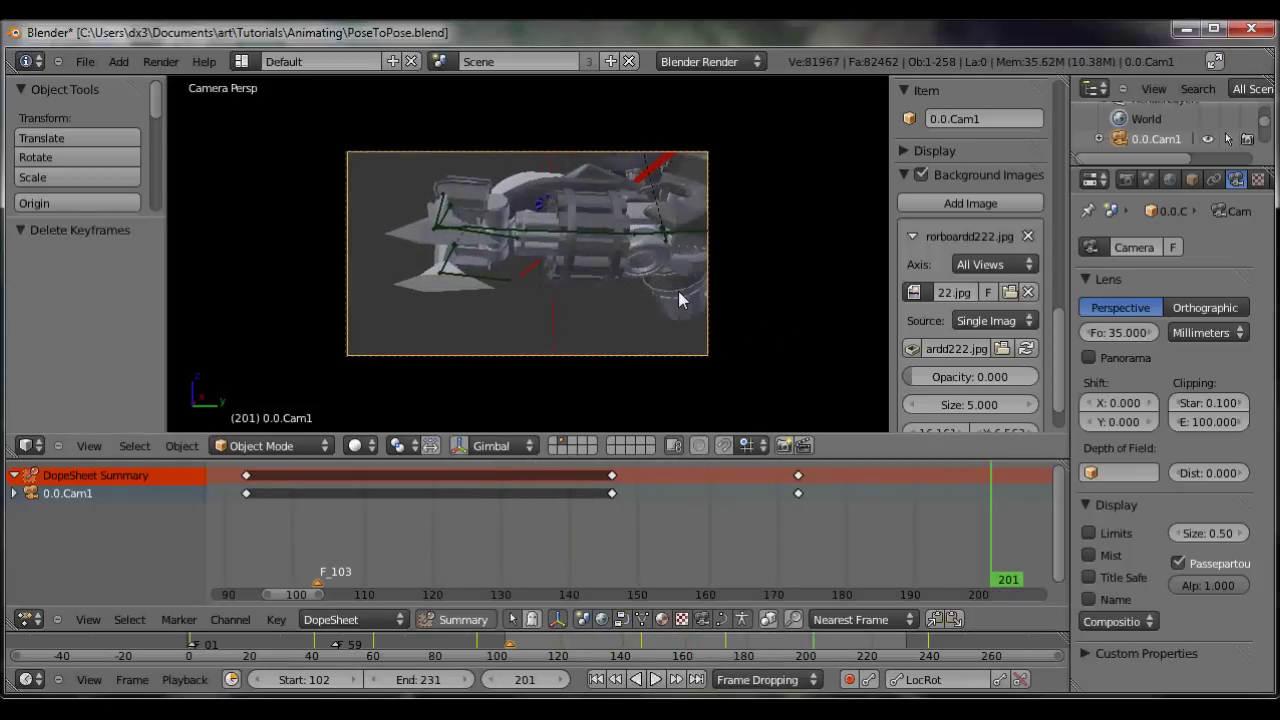
Step: Key the camera's LocRot at frame 201 and slide that keyframe to about frame 194
key("i")
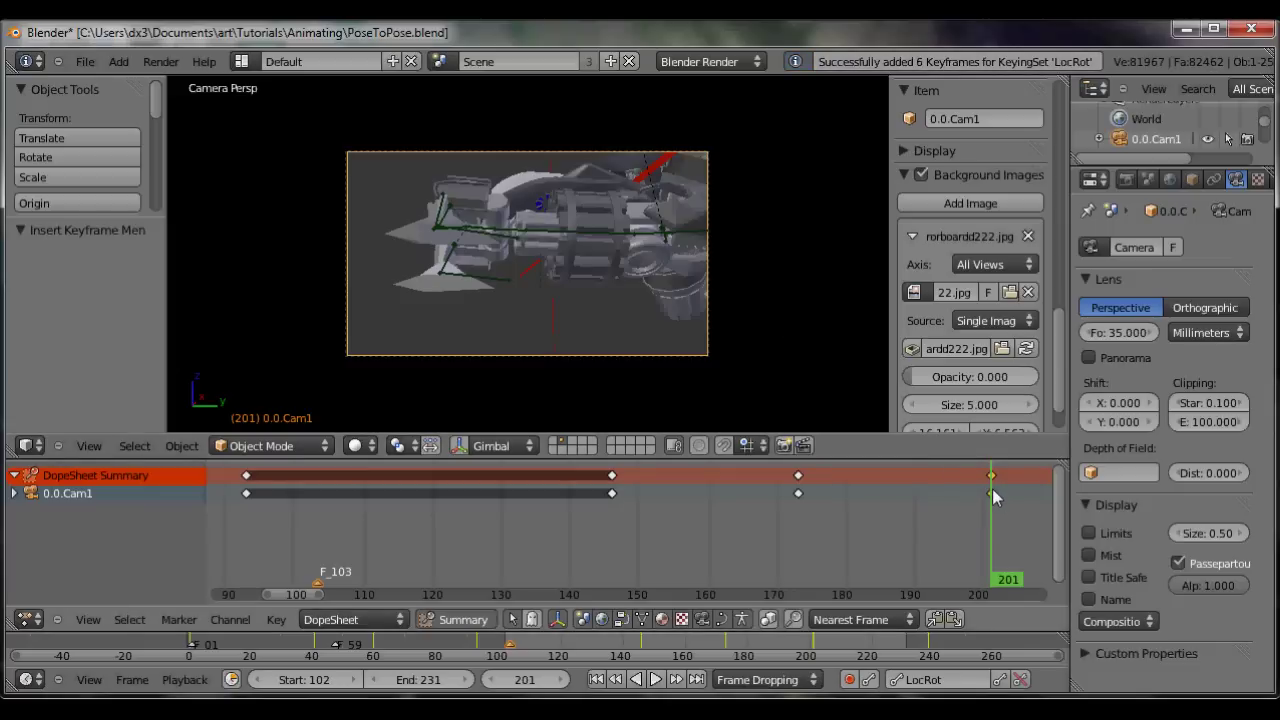
key("g")
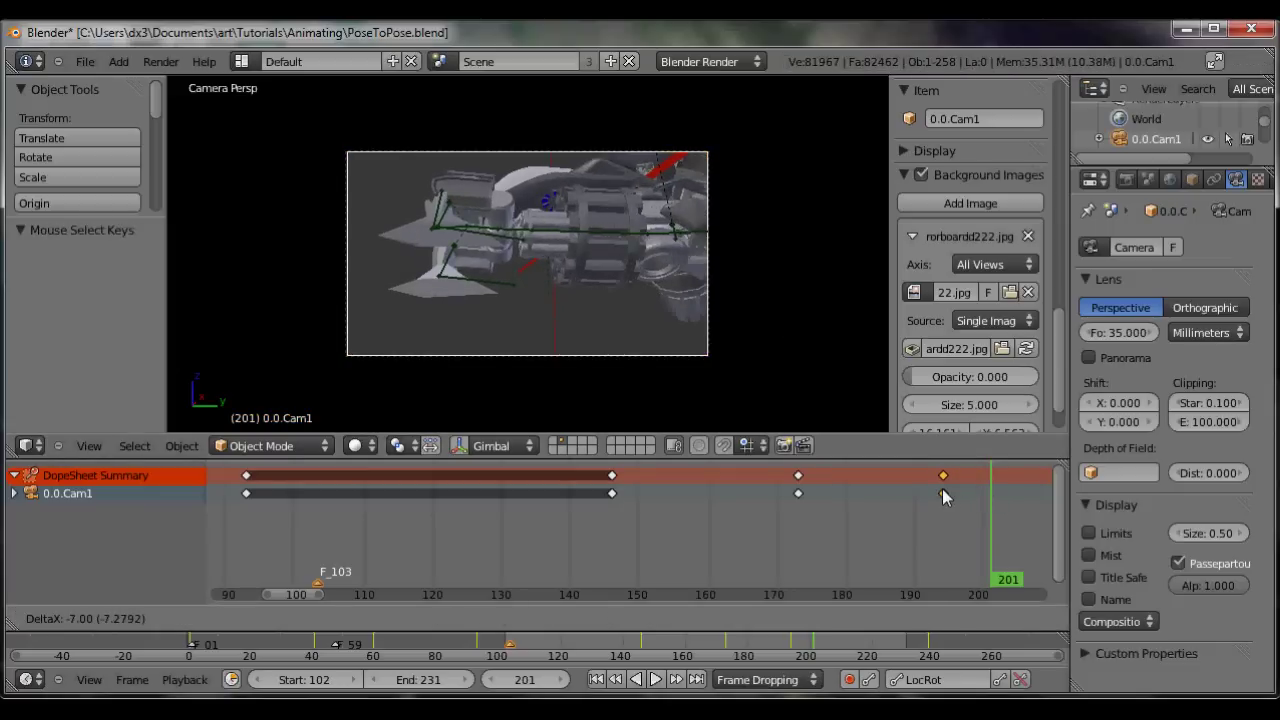
left_click(944, 497)
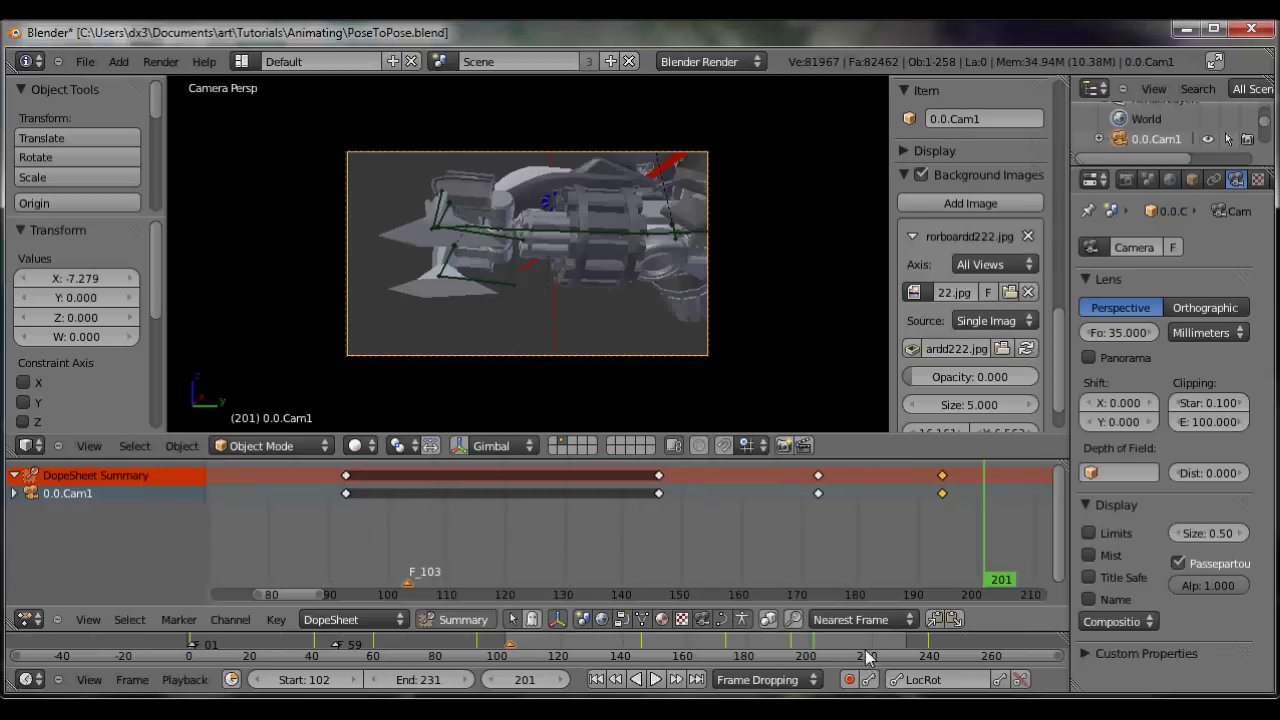
Step: Slide the camera's last keyframe from frame 238 to about frame 257
scroll(847, 538, "down", 2, "ctrl")
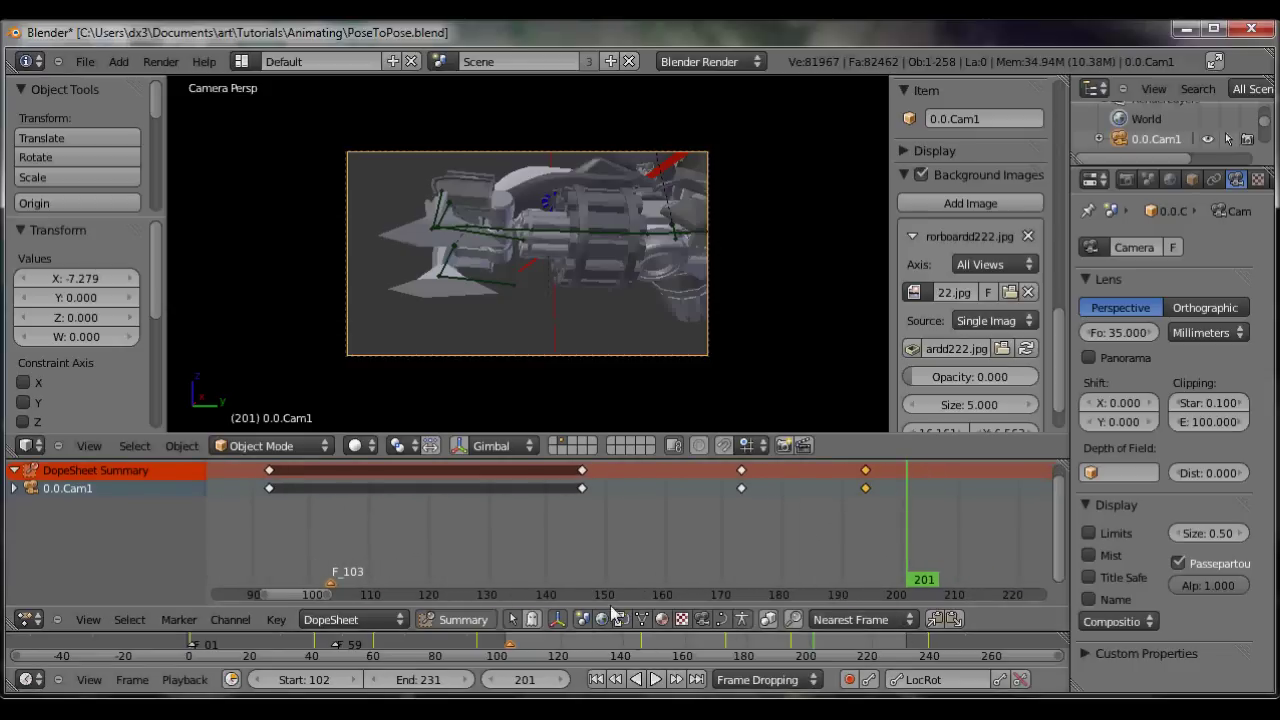
scroll(831, 546, "down", 10, "ctrl")
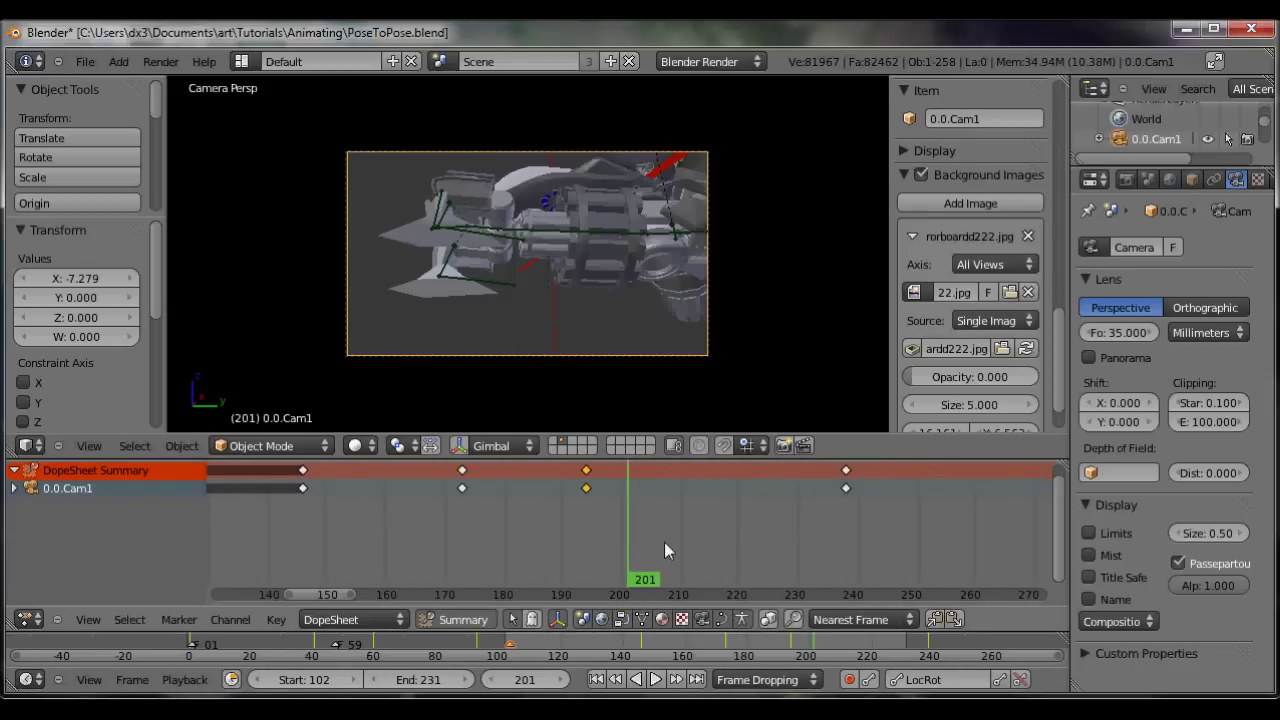
right_click(846, 490)
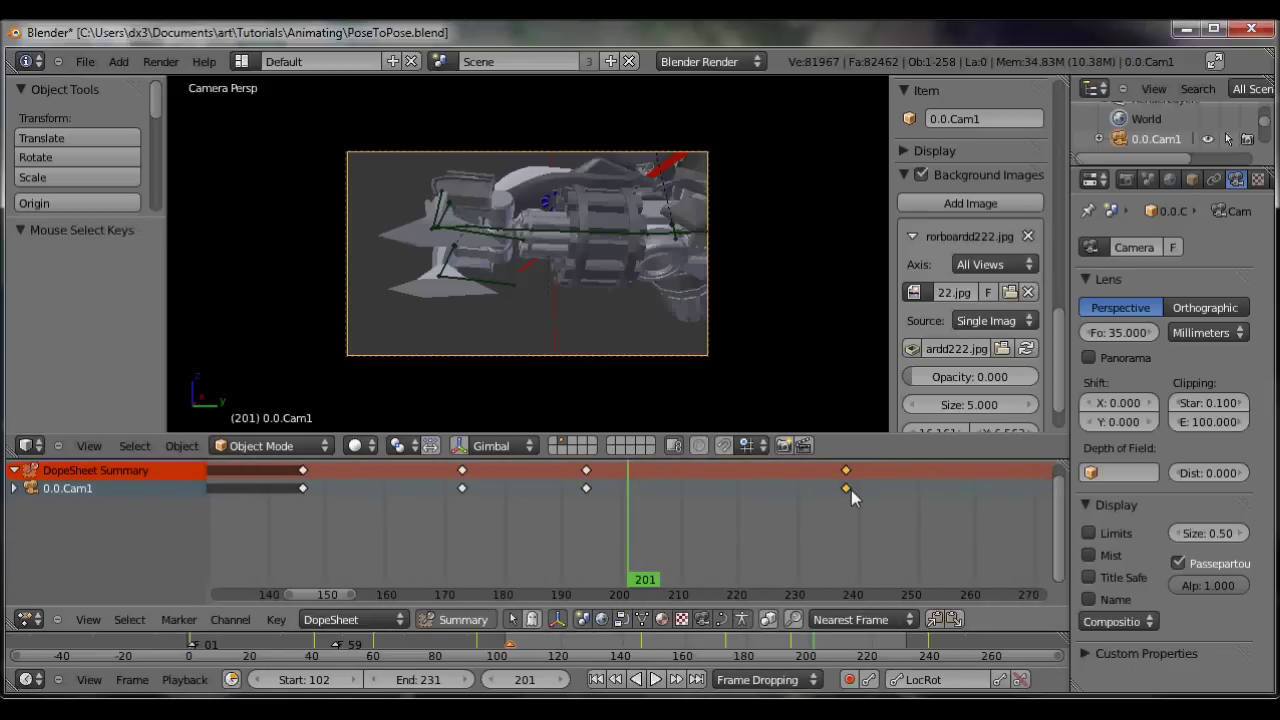
key("g")
left_click(958, 502)
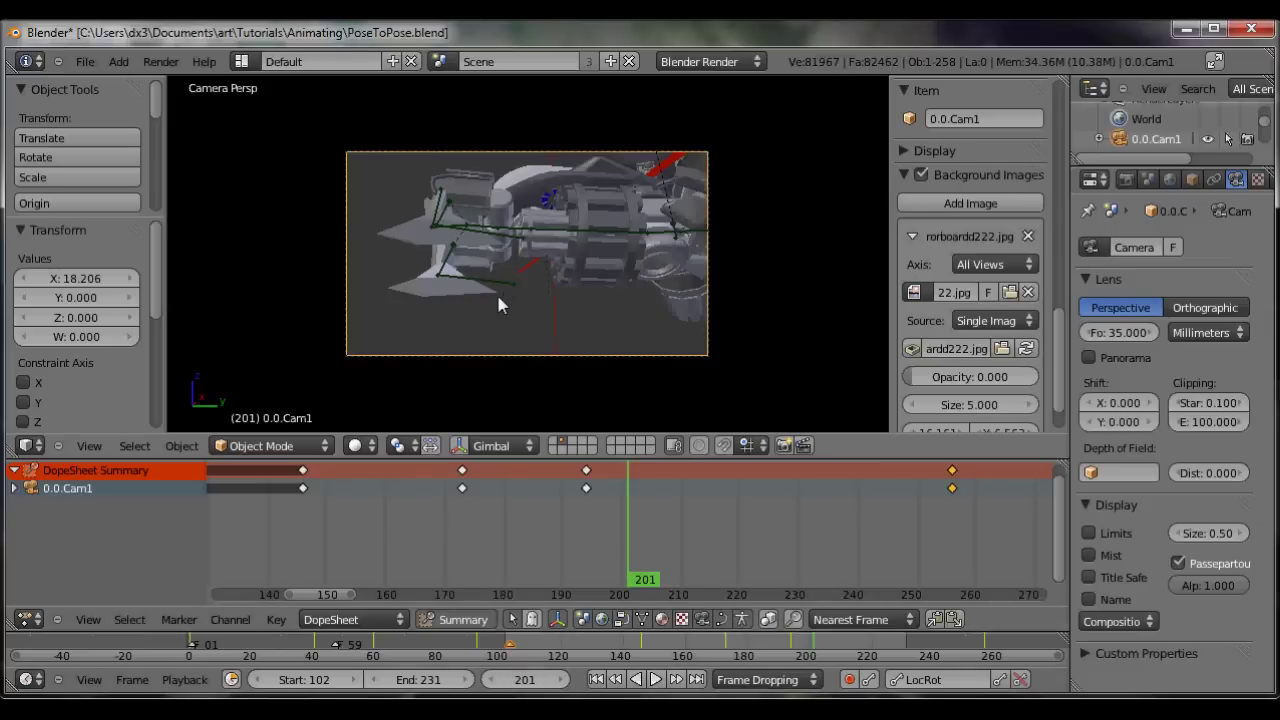
Step: Set the scene's end frame to 254 and play the animation over the new range
left_click(656, 679)
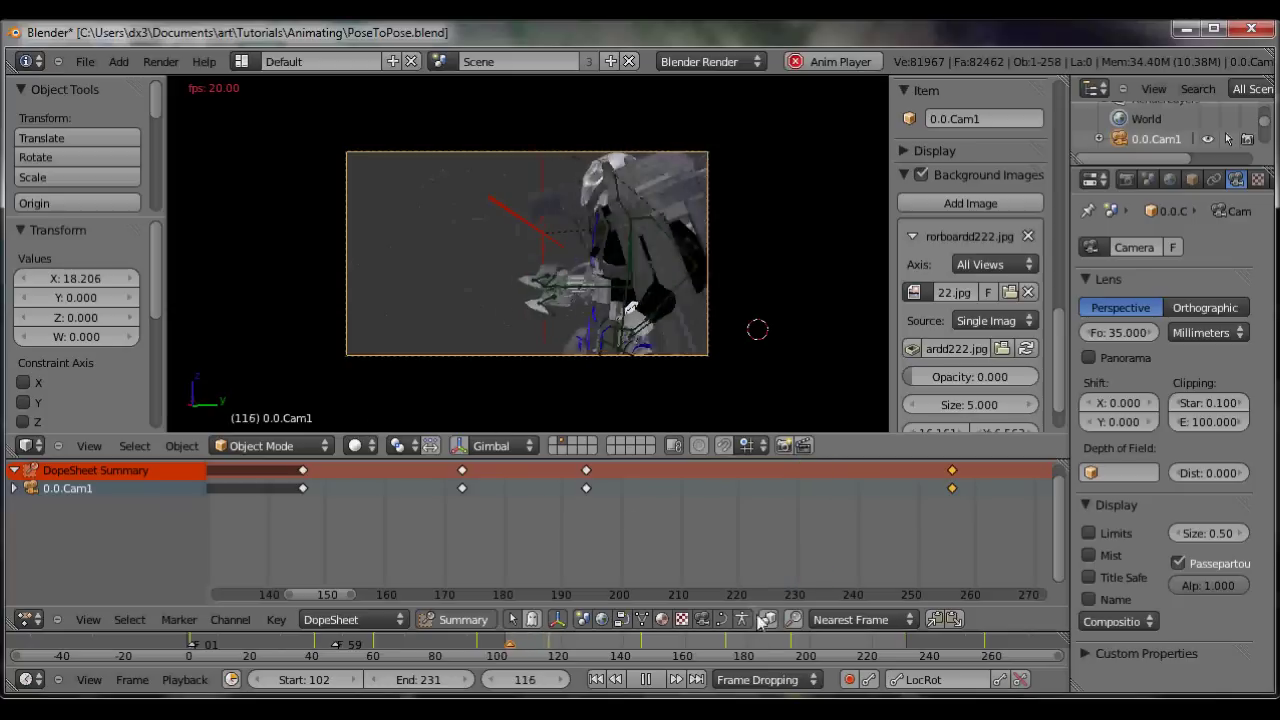
key("alt+a")
left_click_drag(812, 652, 976, 640)
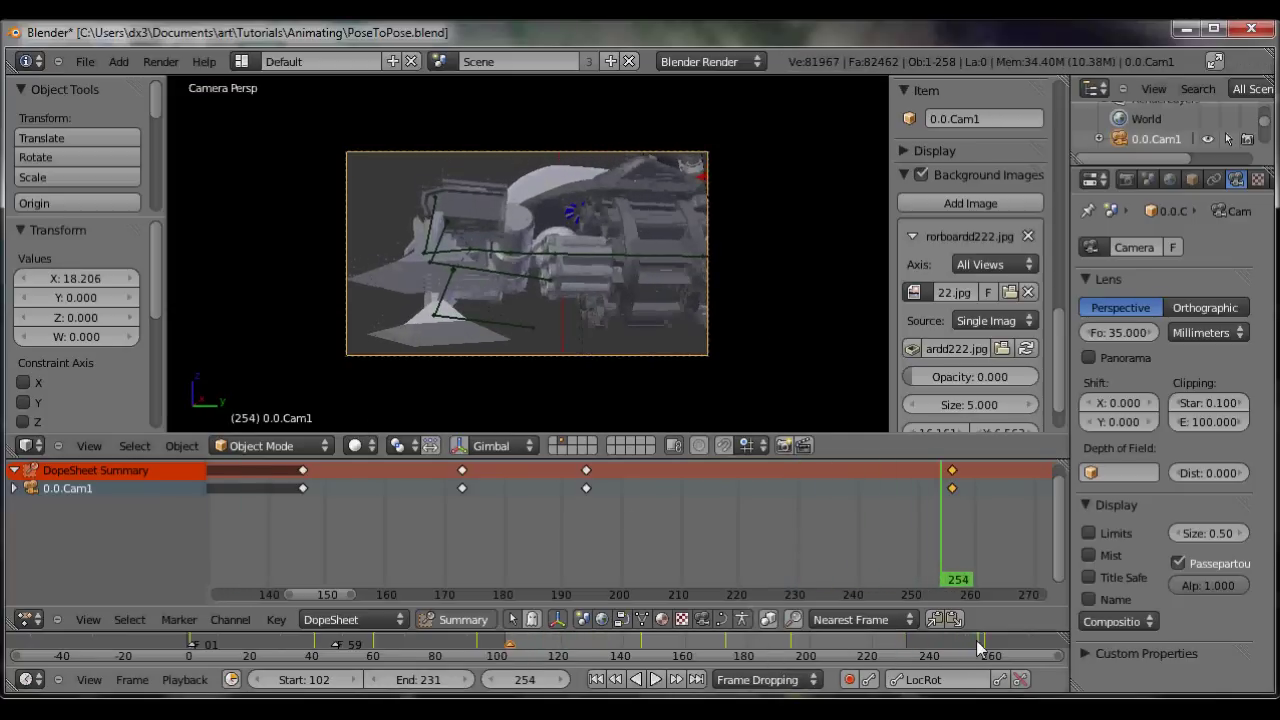
key("e")
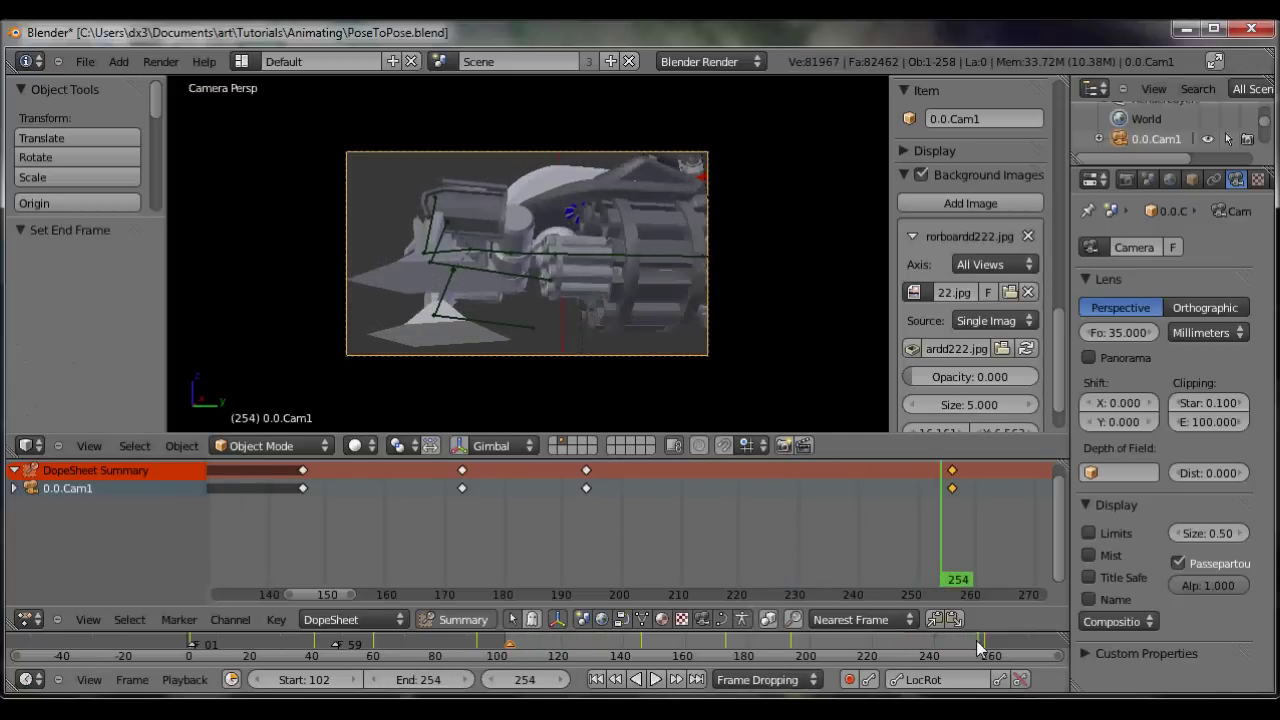
left_click(656, 679)
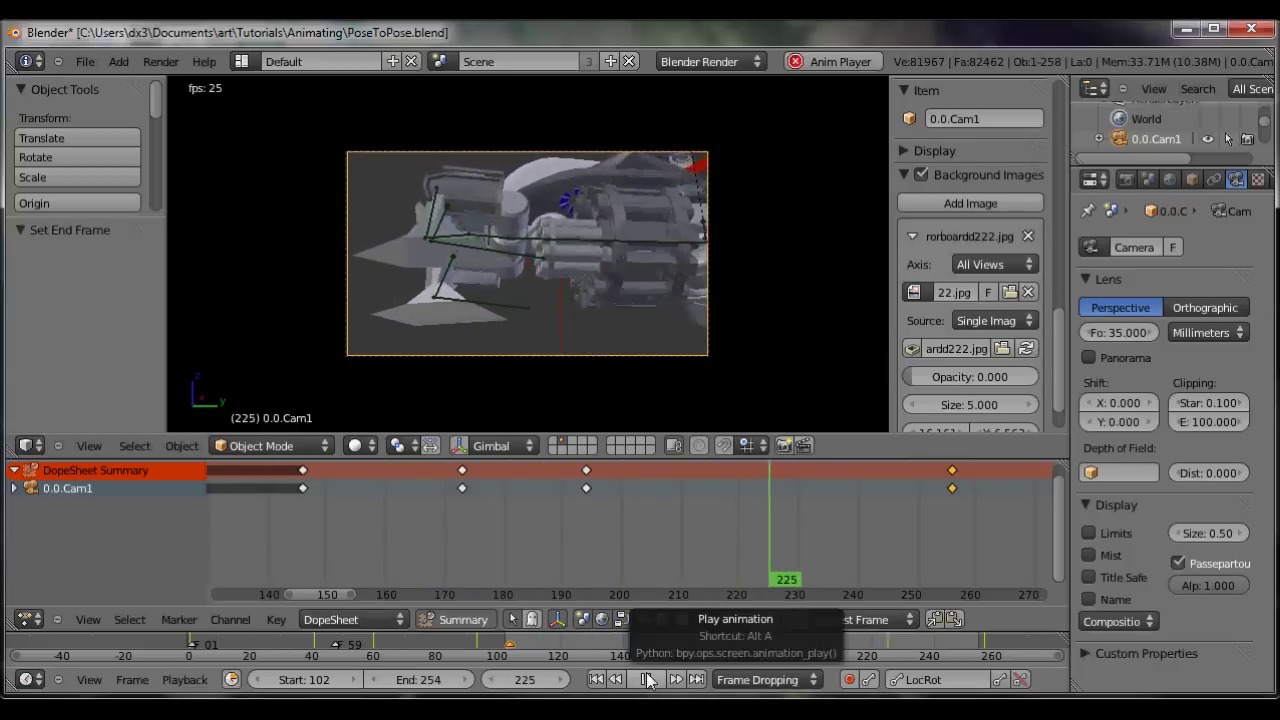
left_click(647, 679)
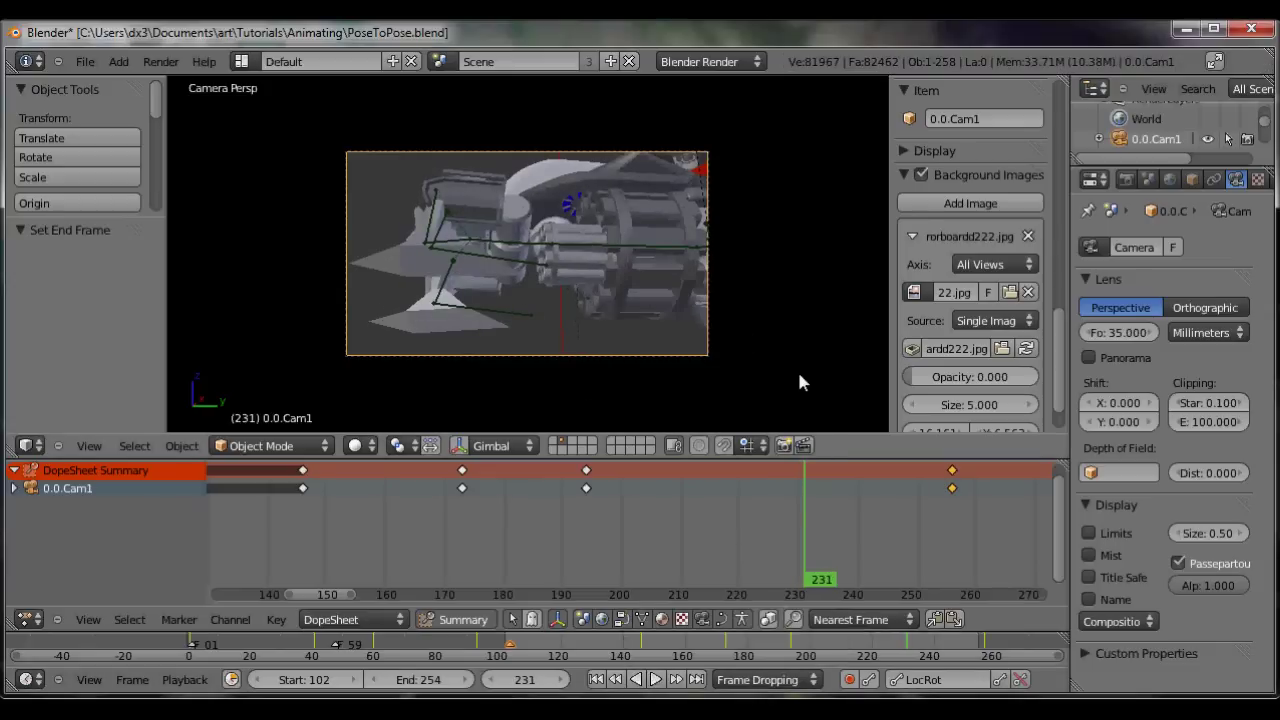
left_click_drag(801, 498, 942, 506)
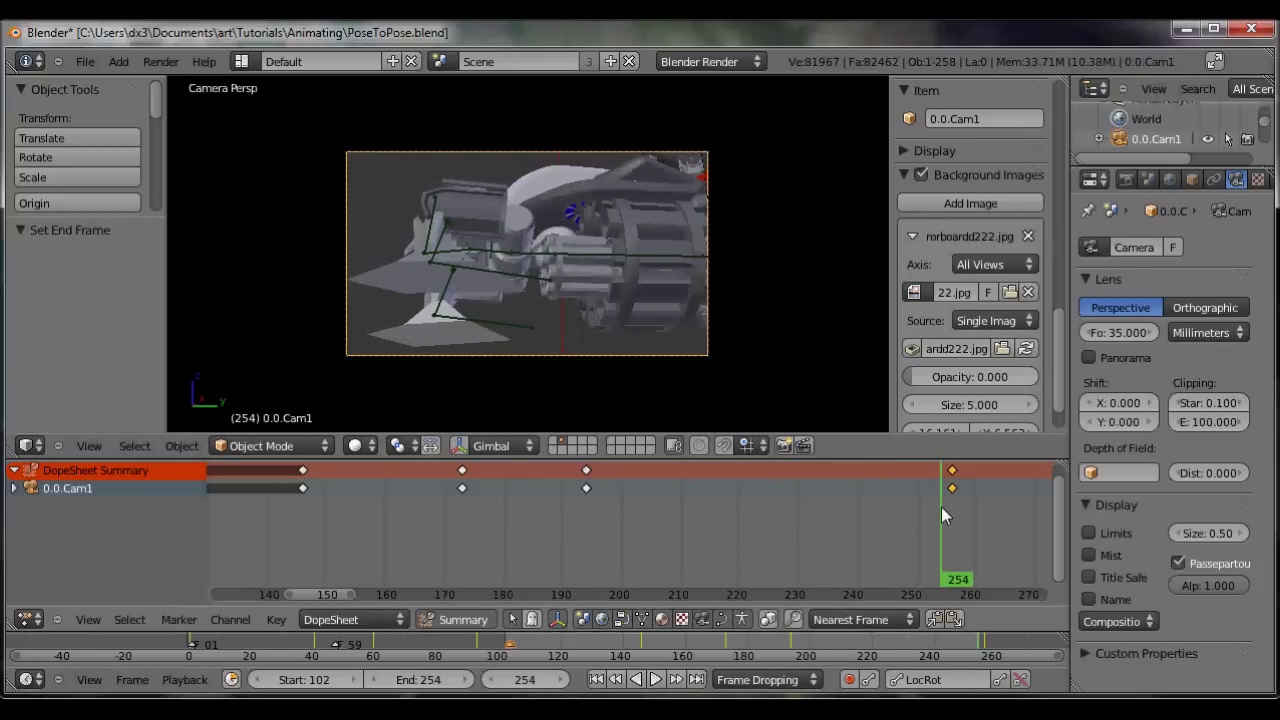